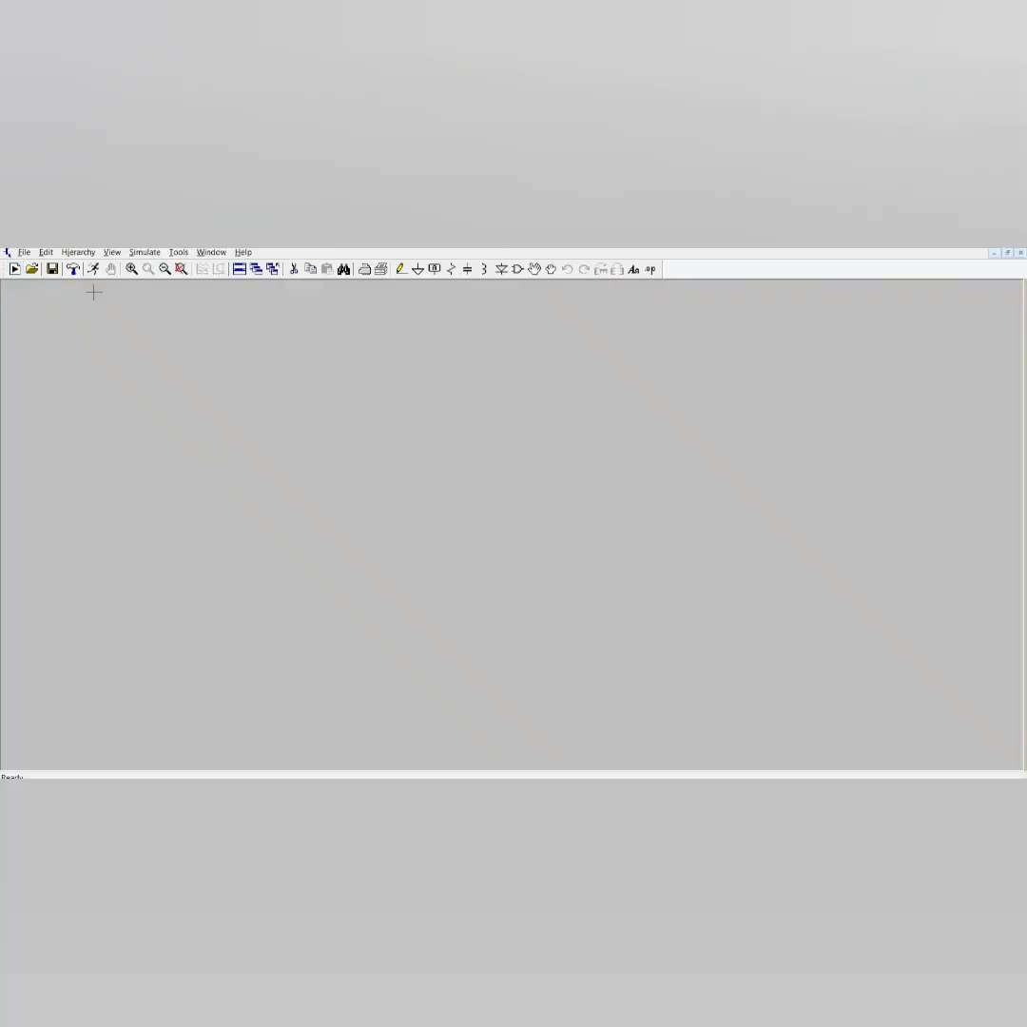
# Place one XOR_2 gate from the DigitalLogic library in the upper right area of the schematic.
pyautogui.click(517, 269)
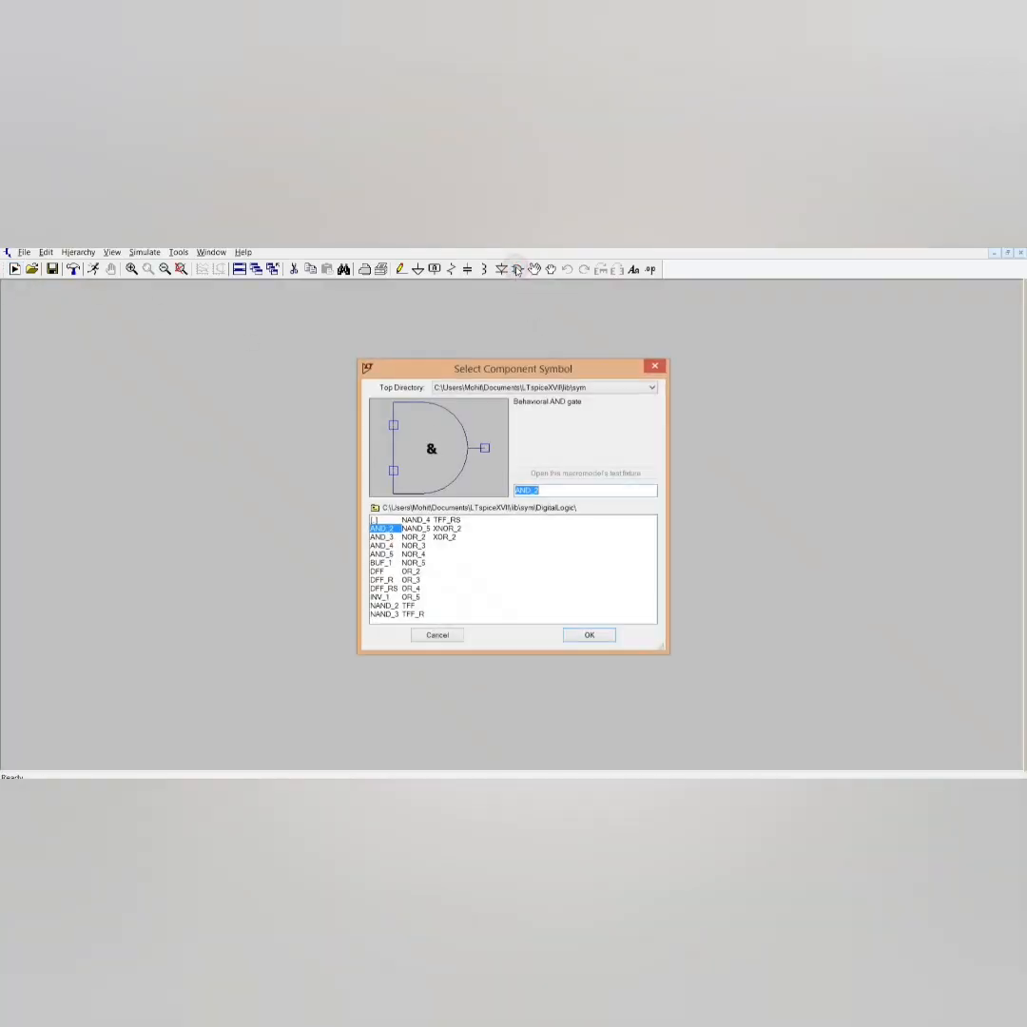
pyautogui.doubleClick(375, 520)
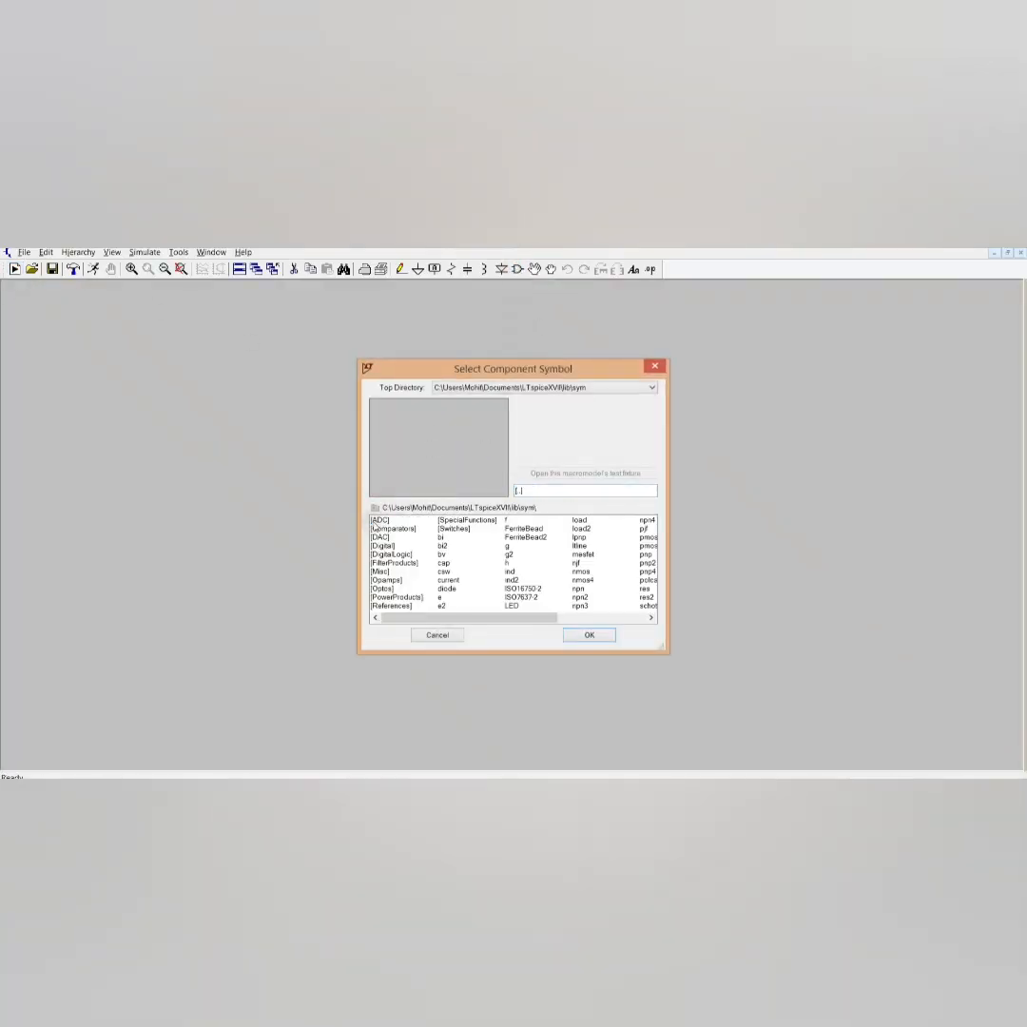
pyautogui.click(390, 555)
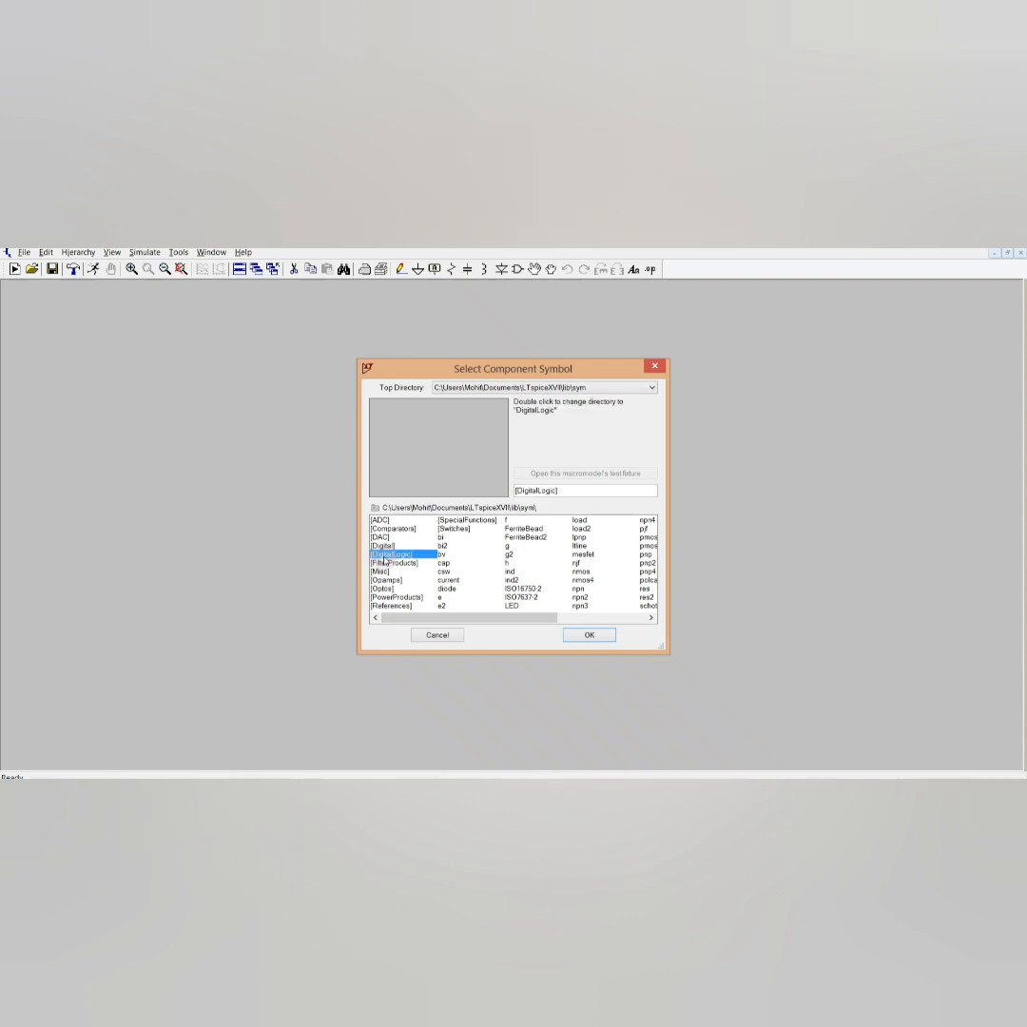
pyautogui.doubleClick(383, 554)
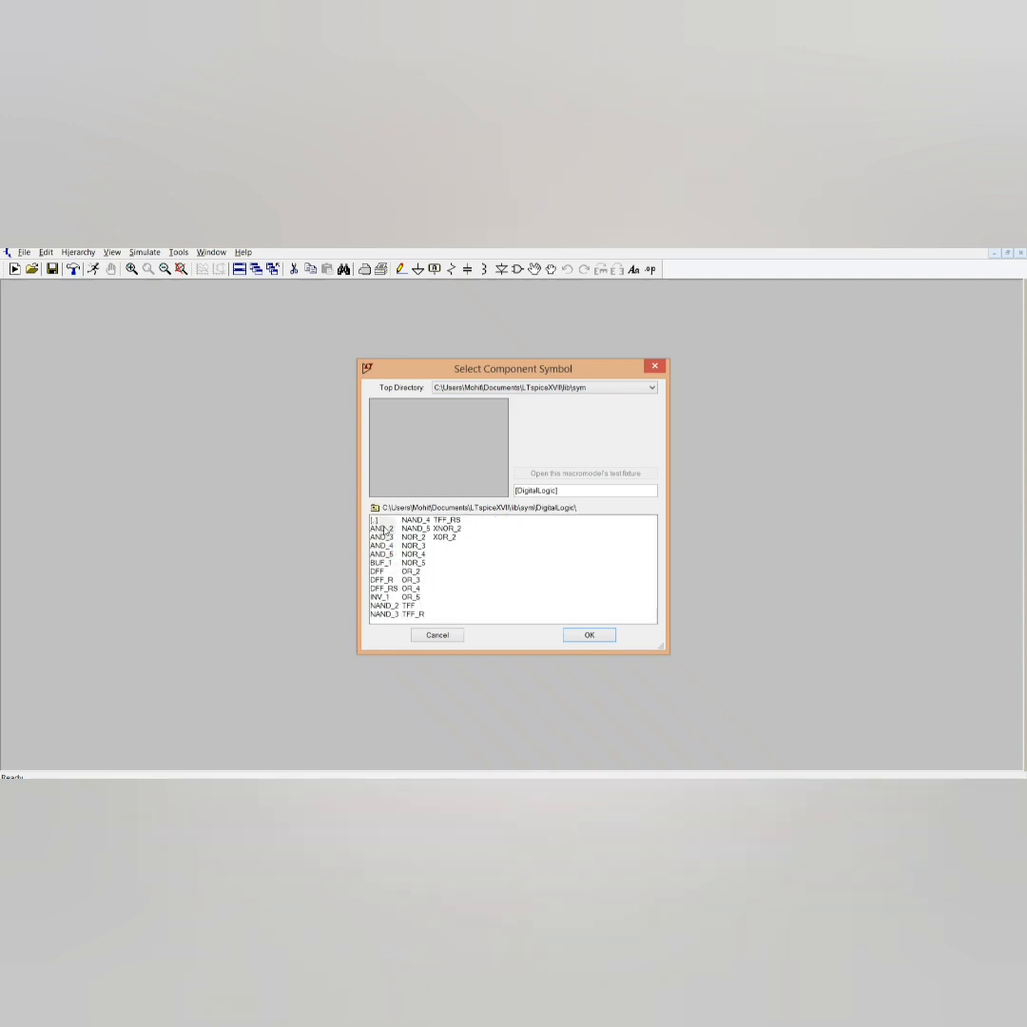
pyautogui.click(384, 529)
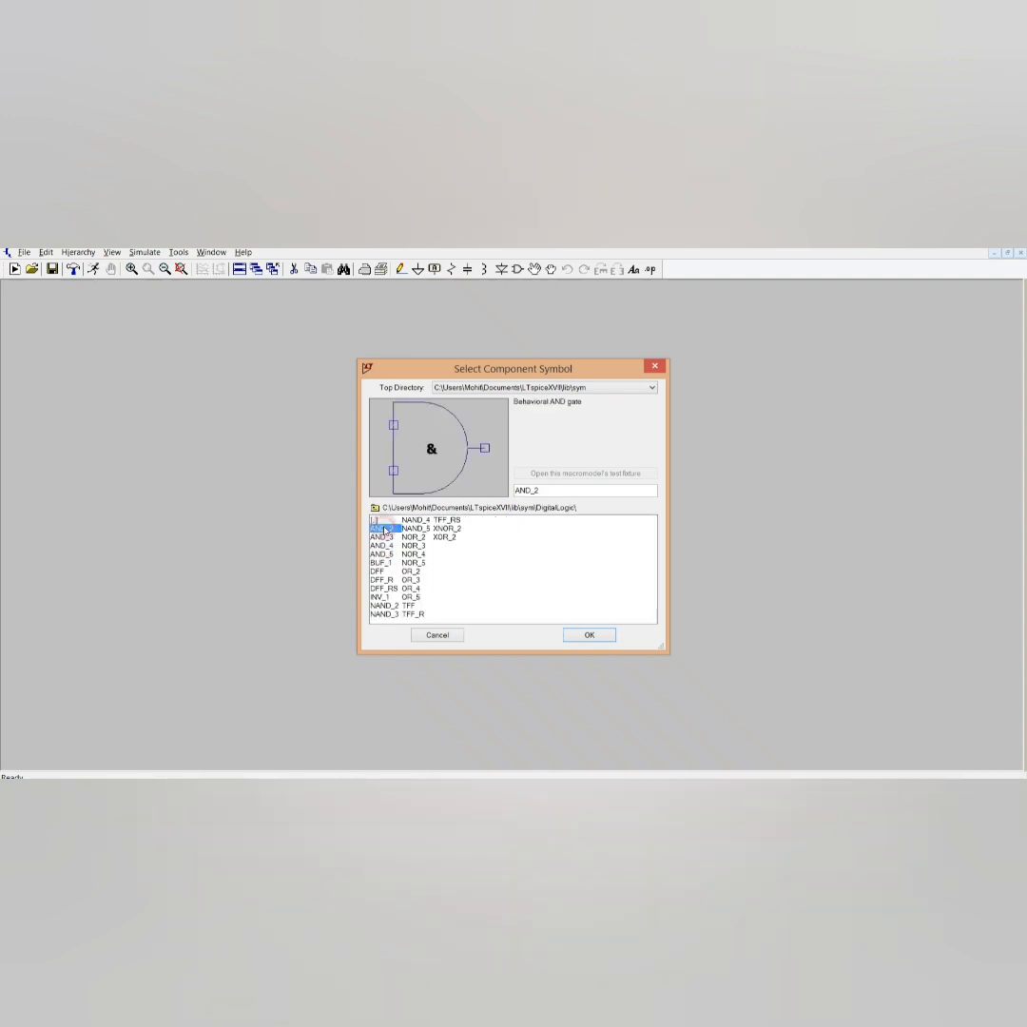
pyautogui.click(445, 537)
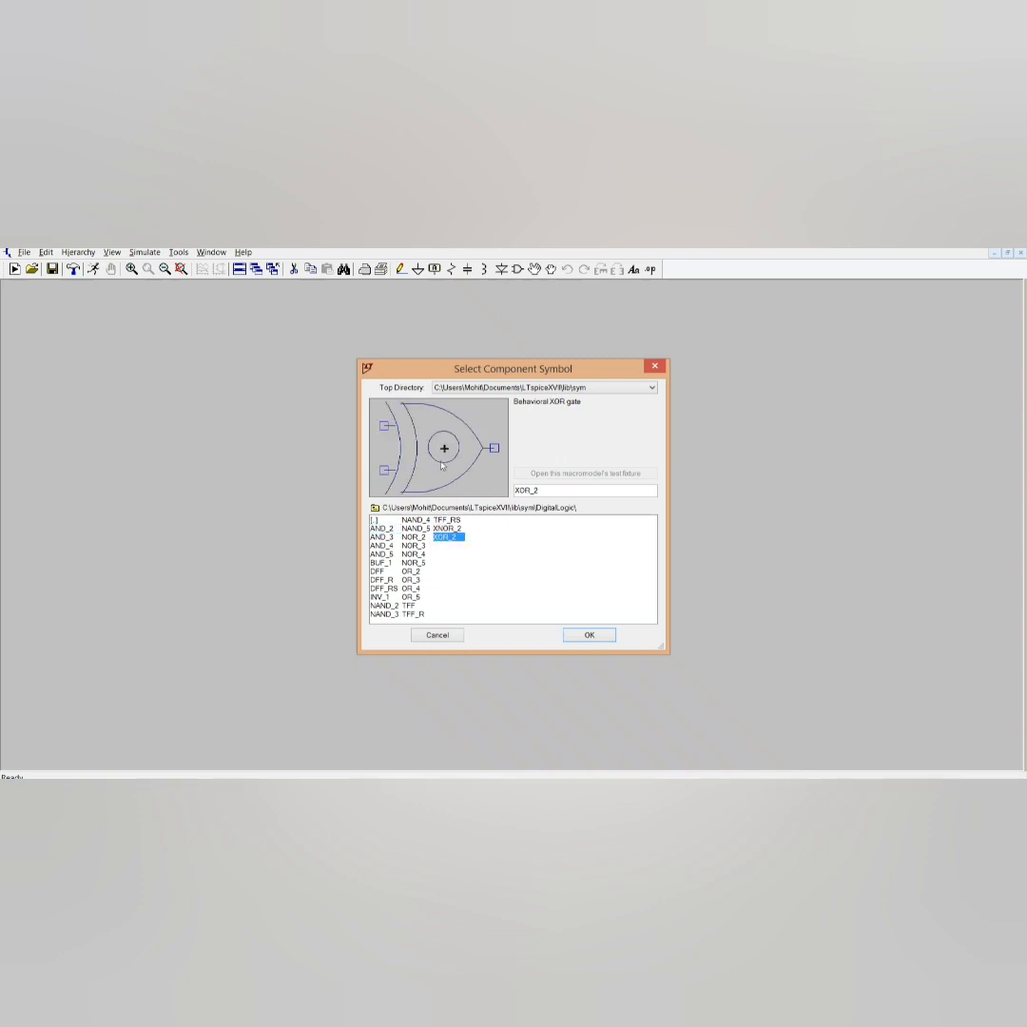
pyautogui.click(578, 635)
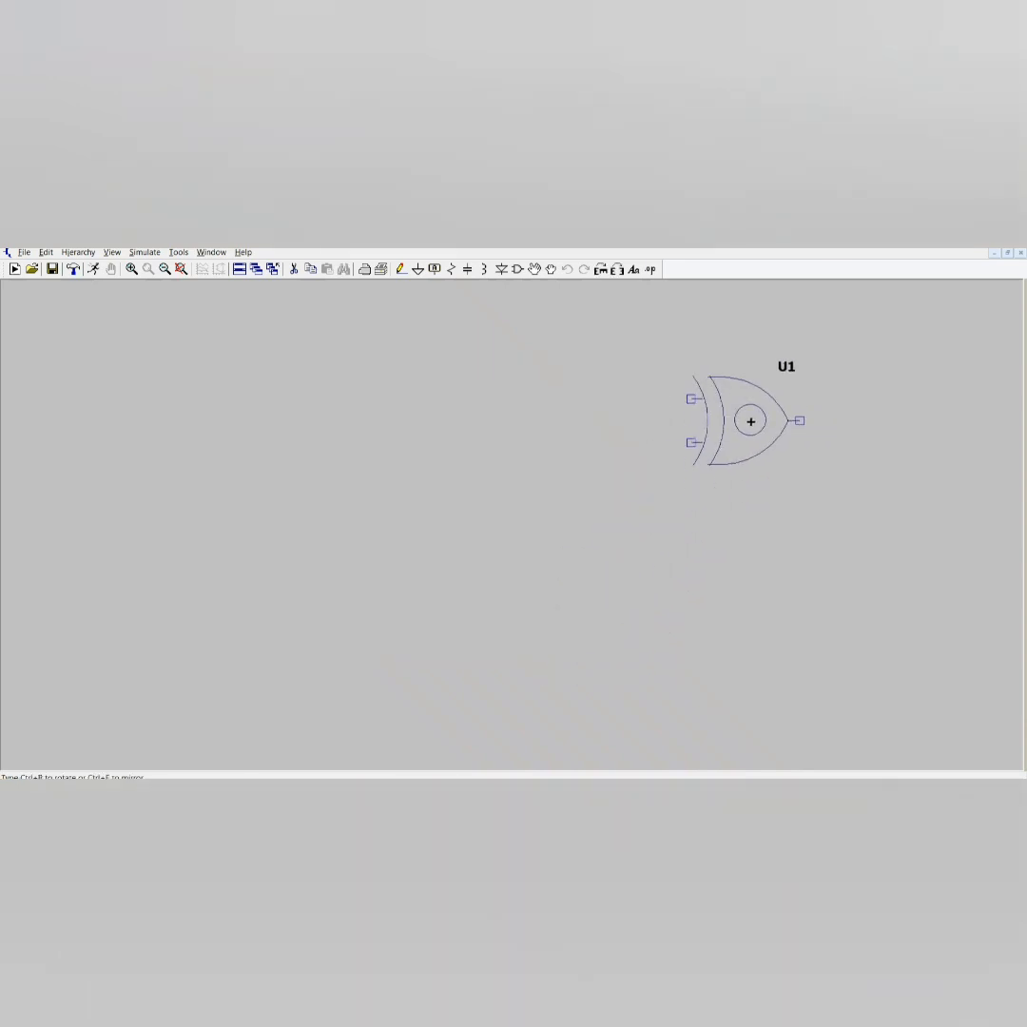
pyautogui.click(746, 421)
pyautogui.rightClick(575, 581)
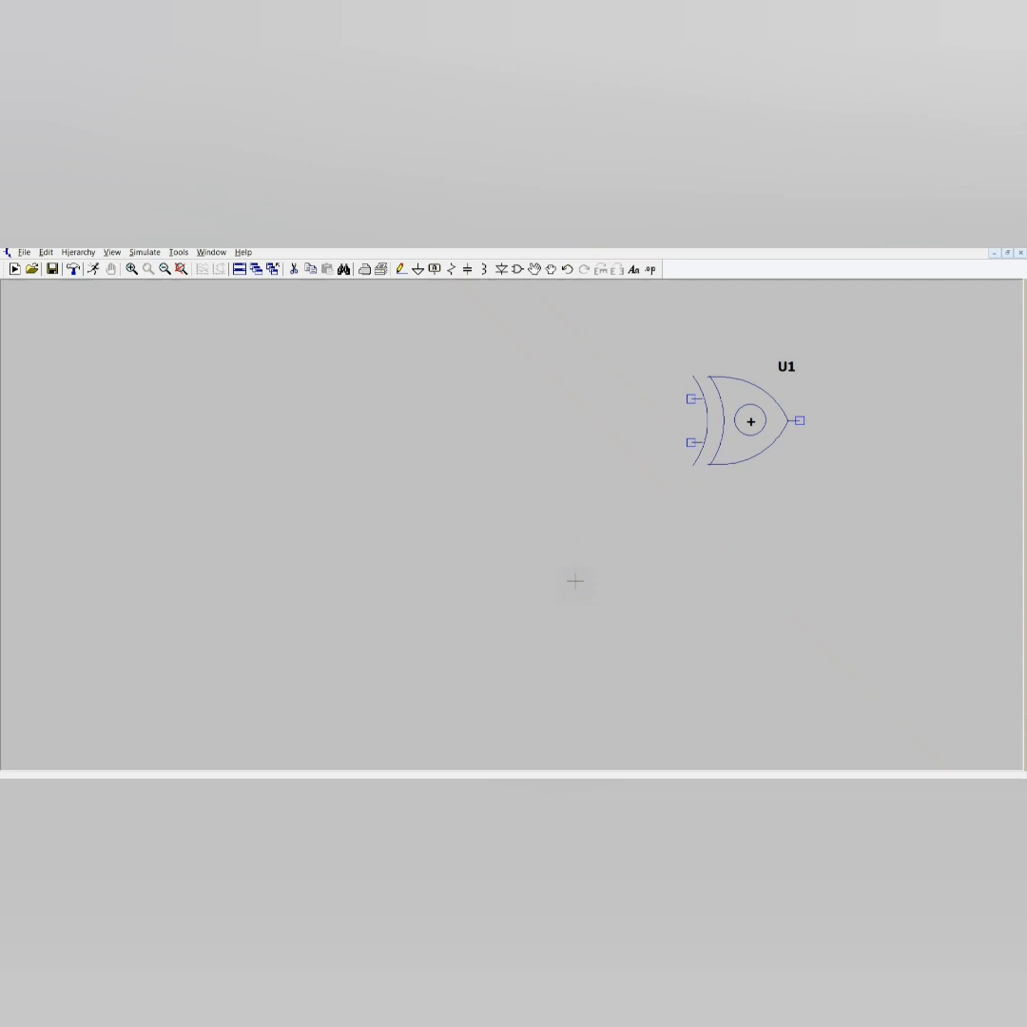
# Place one AND_2 gate from the DigitalLogic library directly below the XOR gate.
pyautogui.click(517, 271)
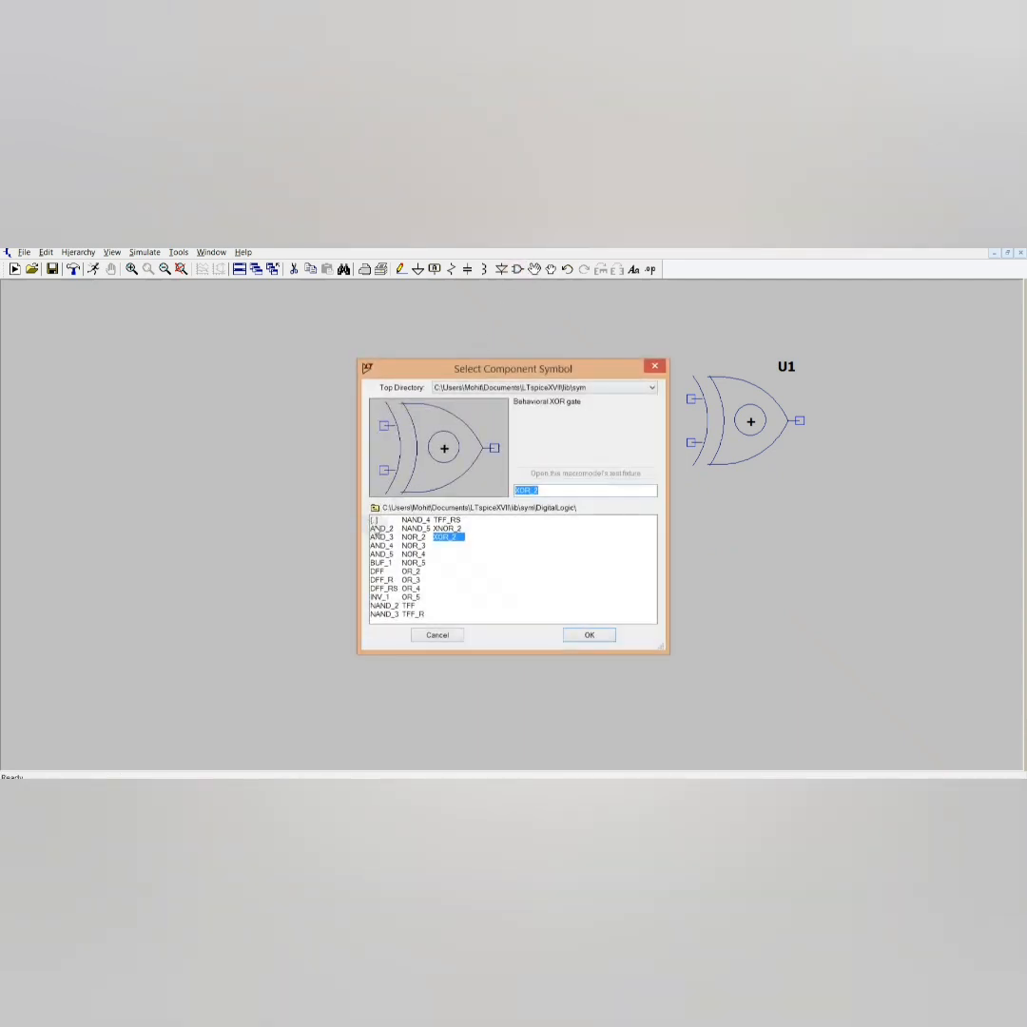
pyautogui.click(377, 528)
pyautogui.click(589, 635)
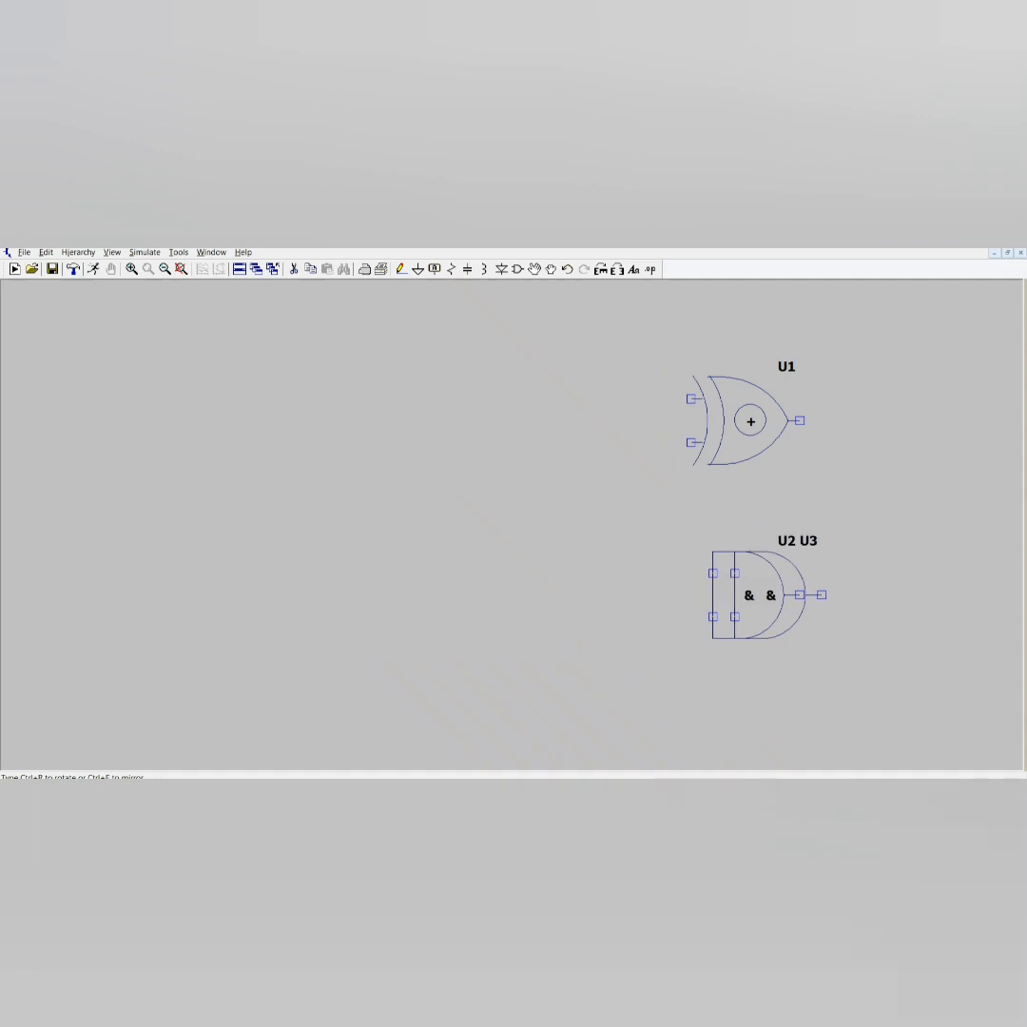
pyautogui.rightClick(864, 513)
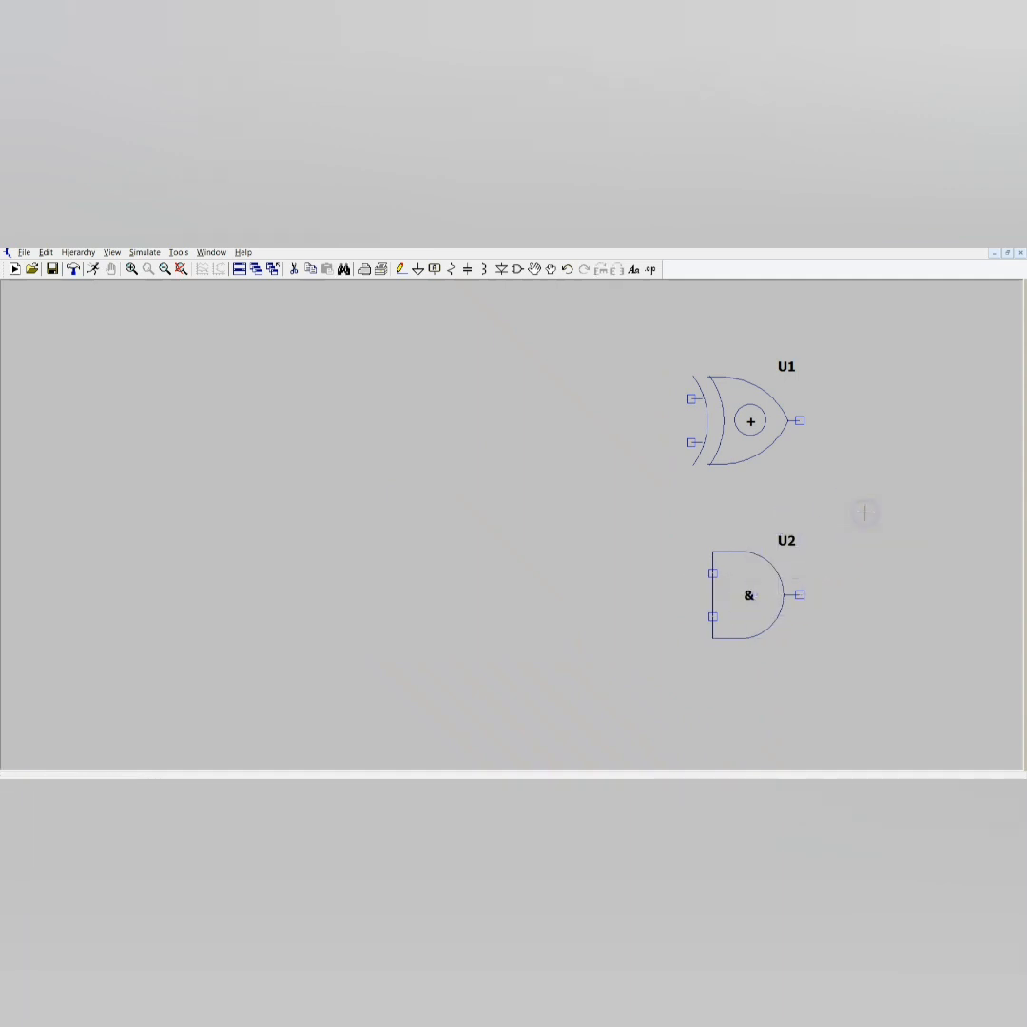
# Place a ground symbol in the lower left area of the schematic.
pyautogui.click(417, 269)
pyautogui.click(256, 704)
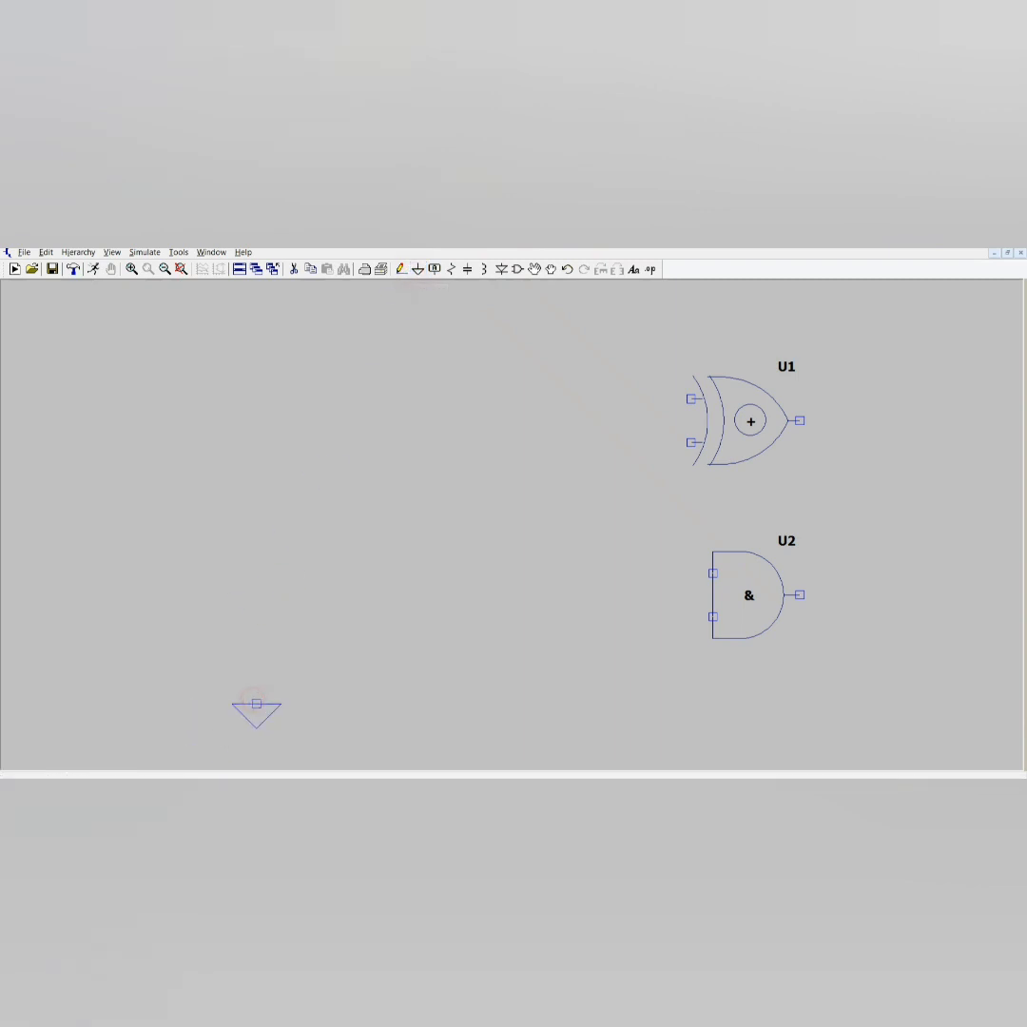
pyautogui.rightClick(413, 685)
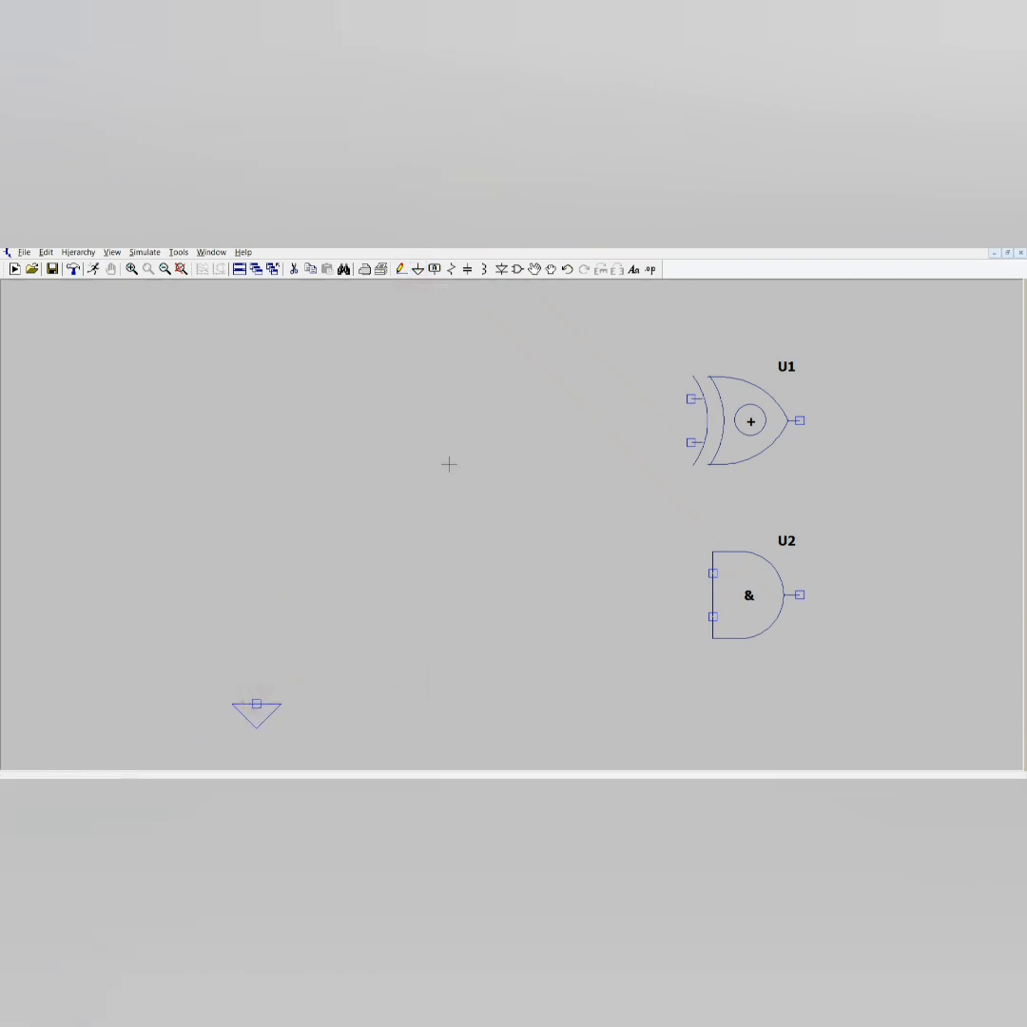
# Place two voltage sources side by side above the ground symbol, the second slightly lower than the first.
pyautogui.click(517, 269)
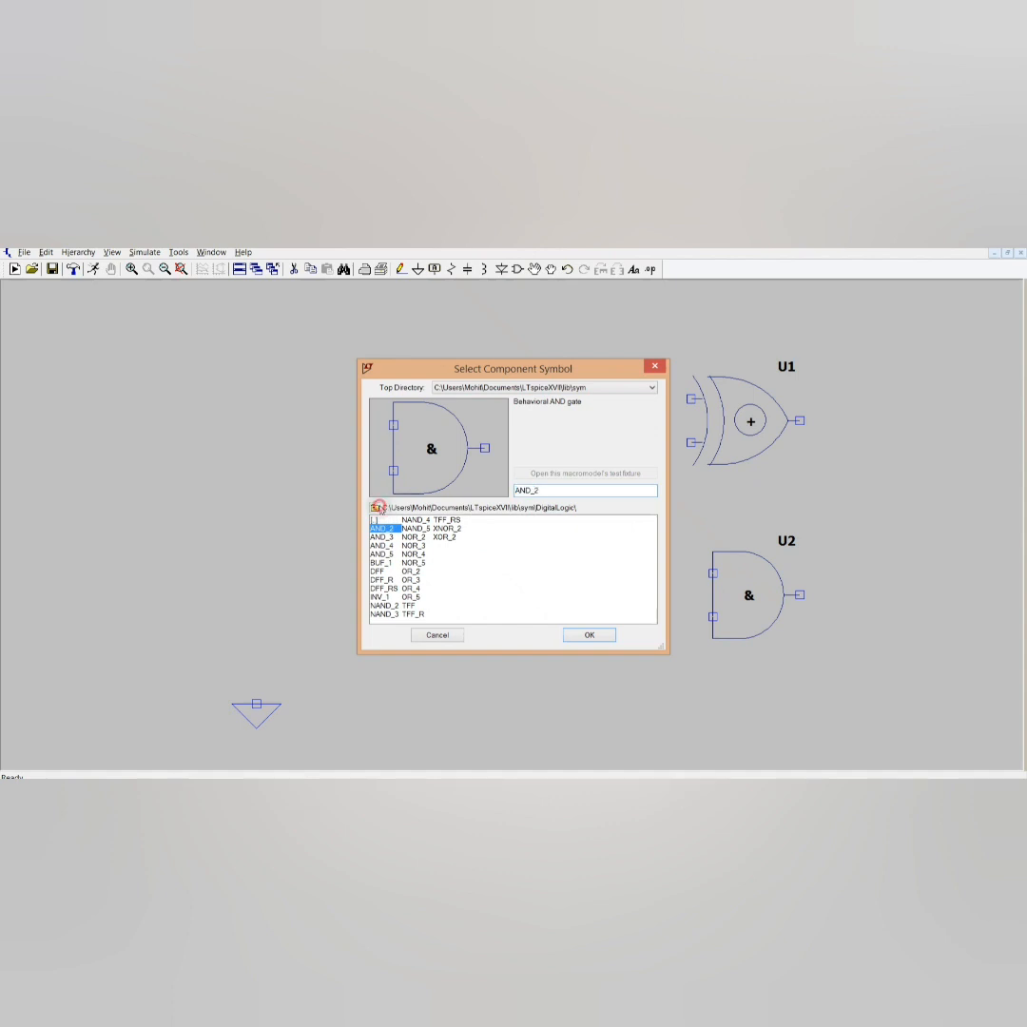
pyautogui.doubleClick(380, 520)
pyautogui.moveTo(508, 616); pyautogui.dragTo(599, 618)
pyautogui.click(591, 572)
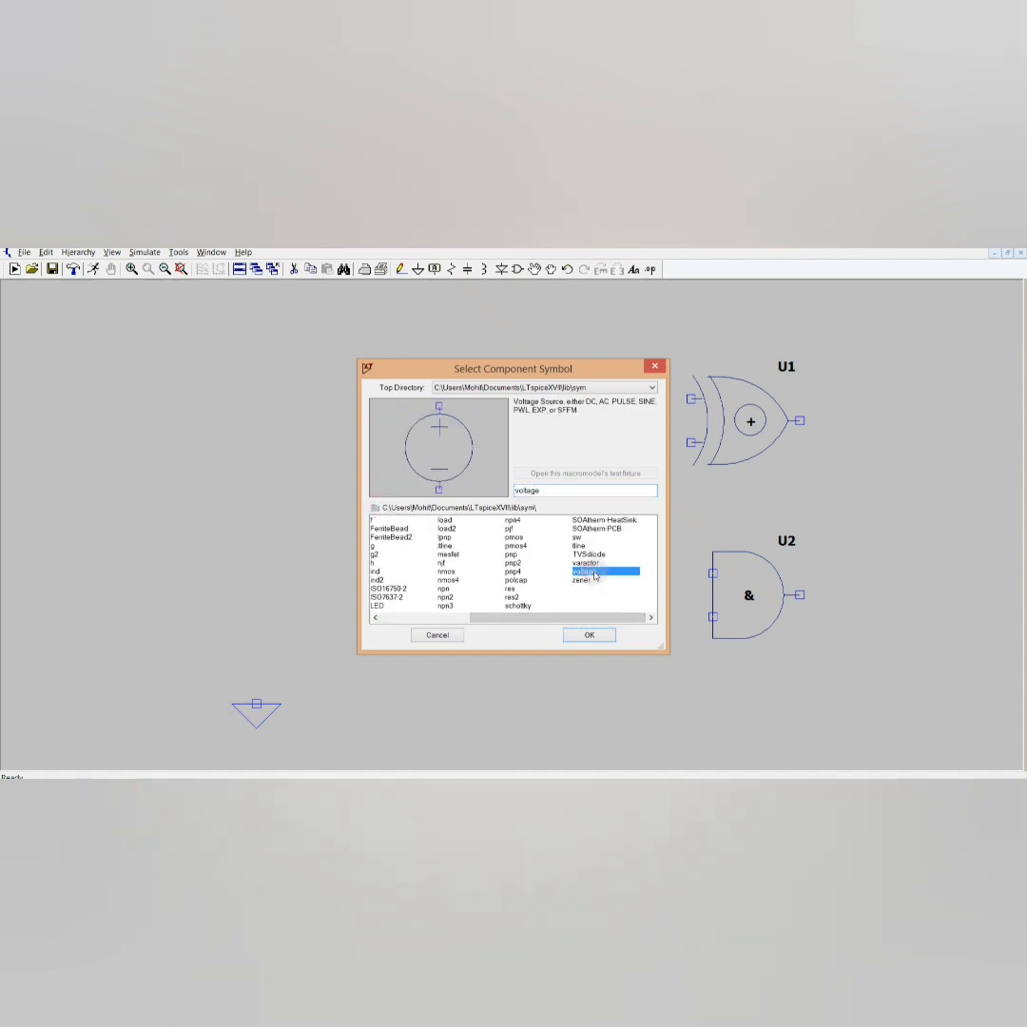
pyautogui.click(589, 635)
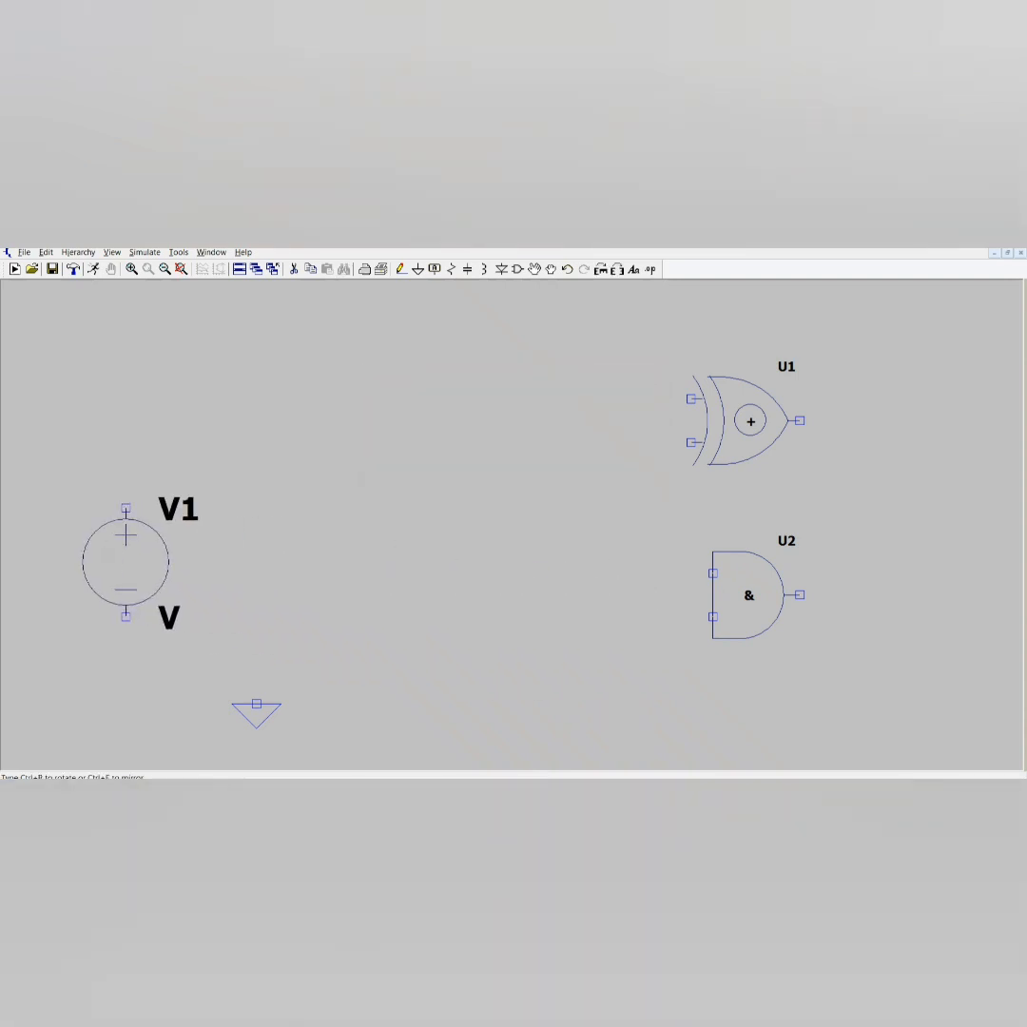
pyautogui.click(147, 496)
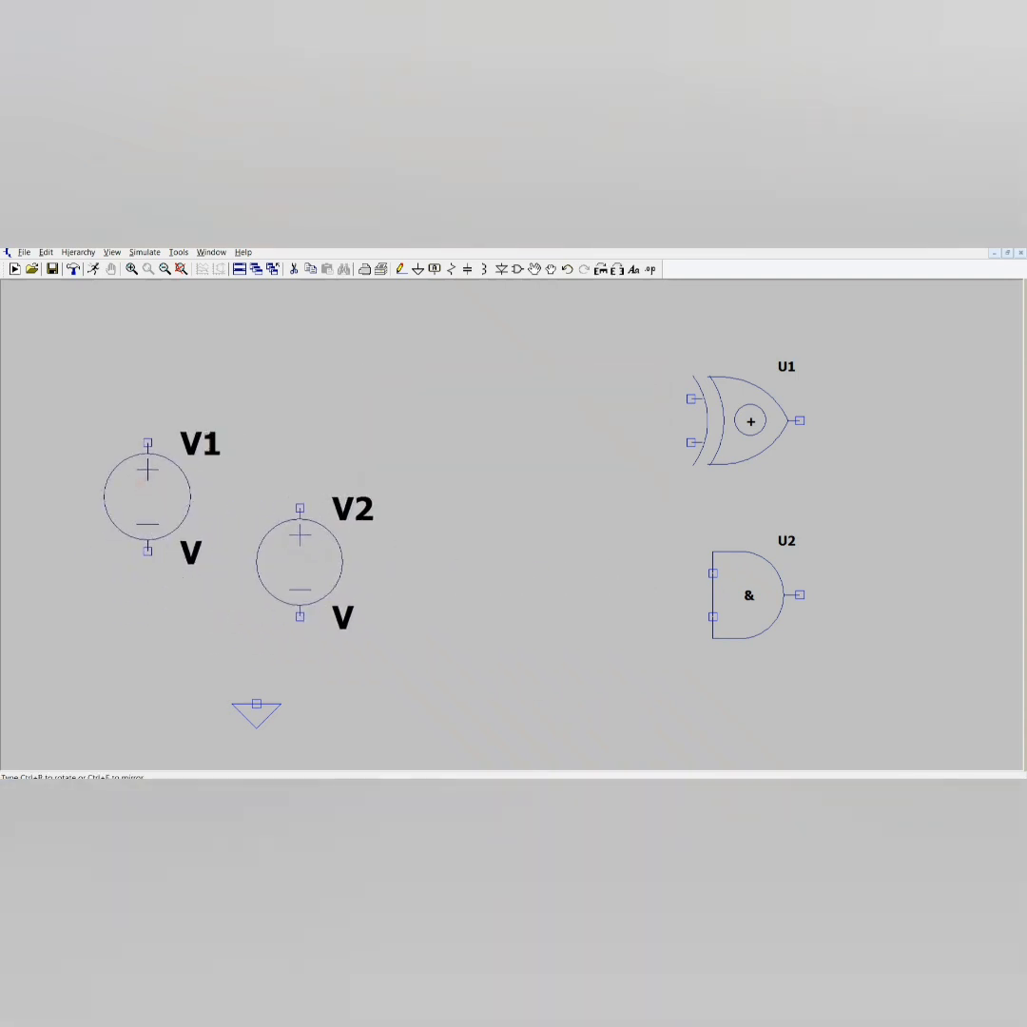
pyautogui.click(294, 545)
pyautogui.press('Escape')
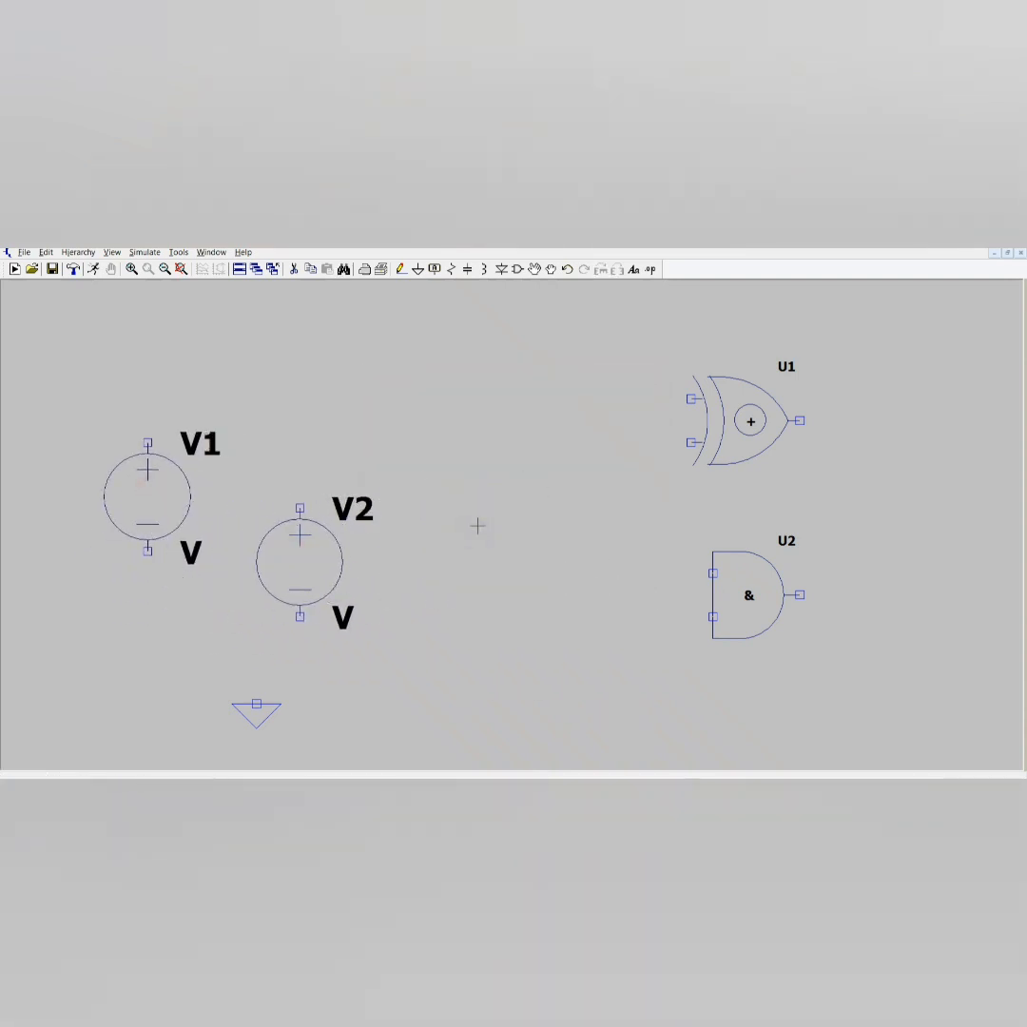
# Wire the positive terminal of V1 to the XOR gate's upper input and that of V2 to its lower input.
pyautogui.click(402, 270)
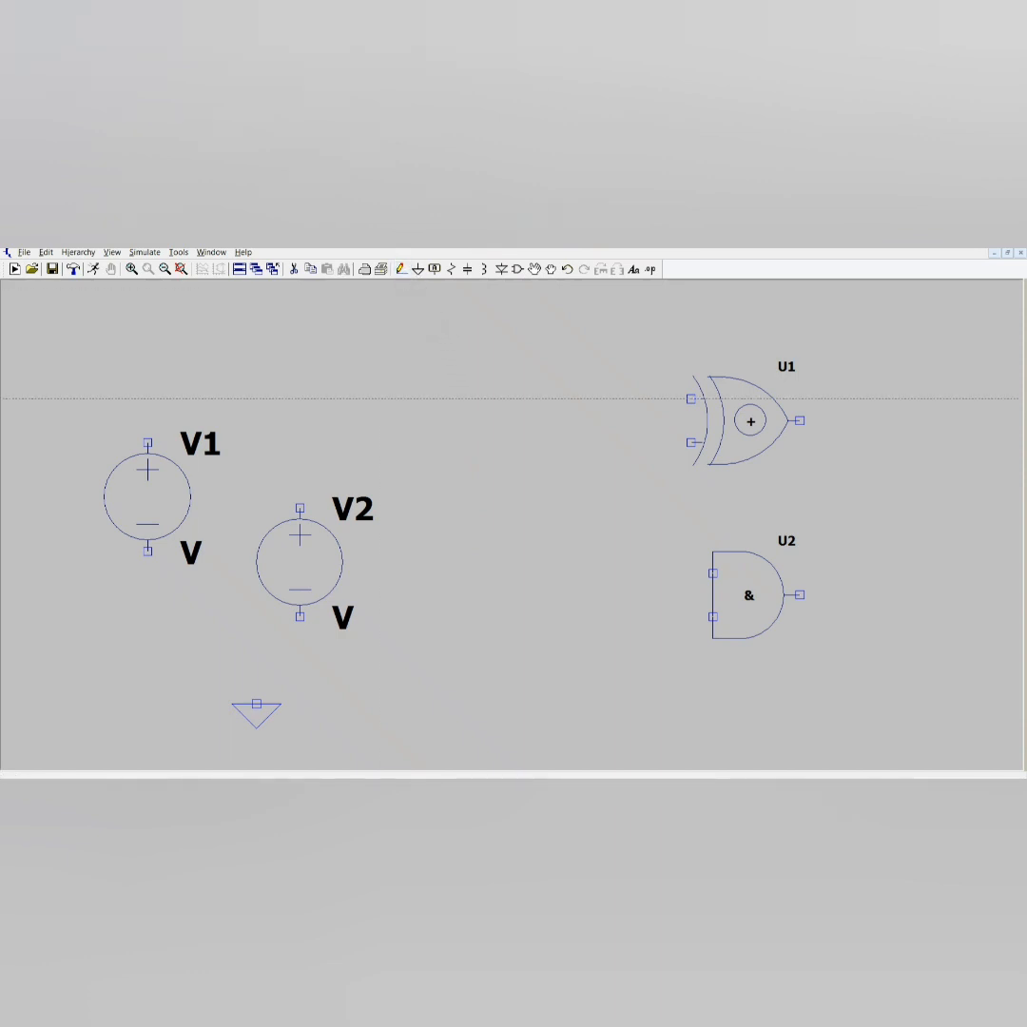
pyautogui.click(147, 443)
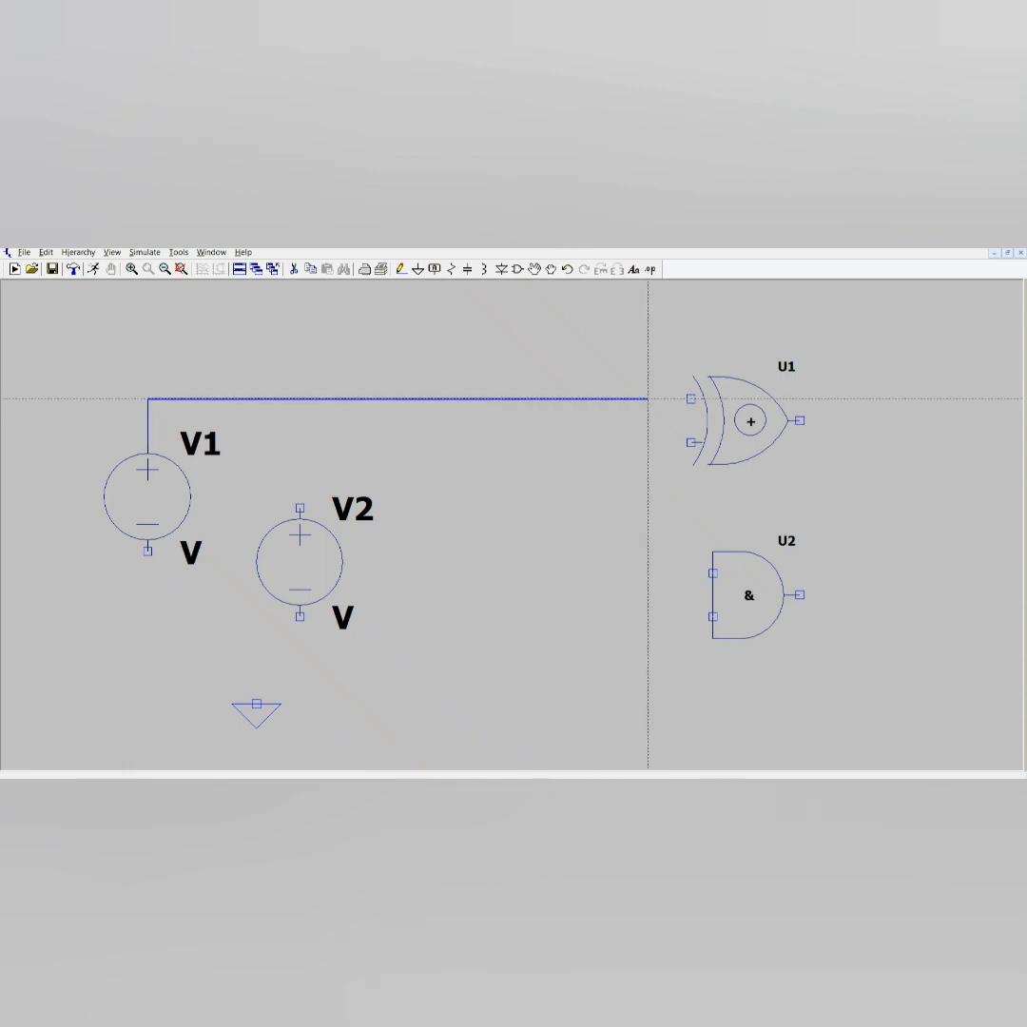
pyautogui.click(690, 399)
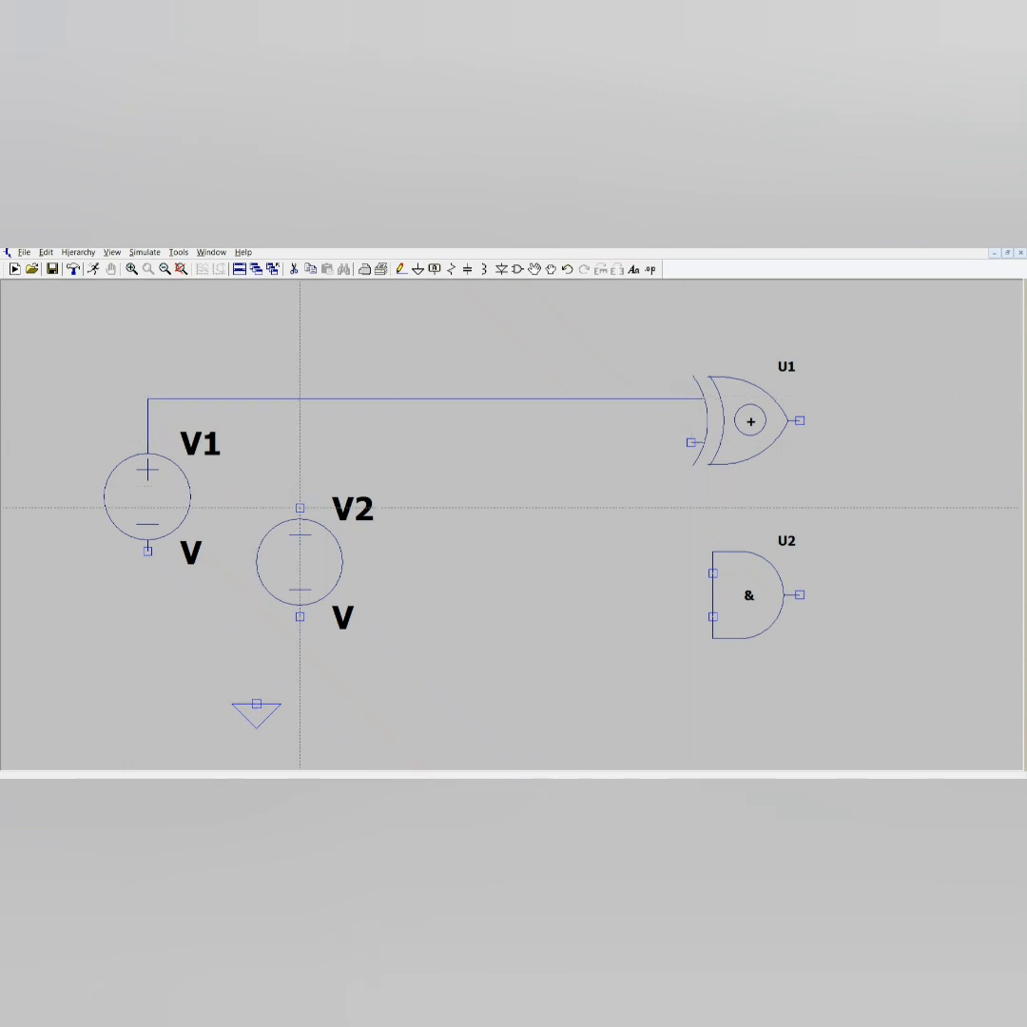
pyautogui.click(300, 507)
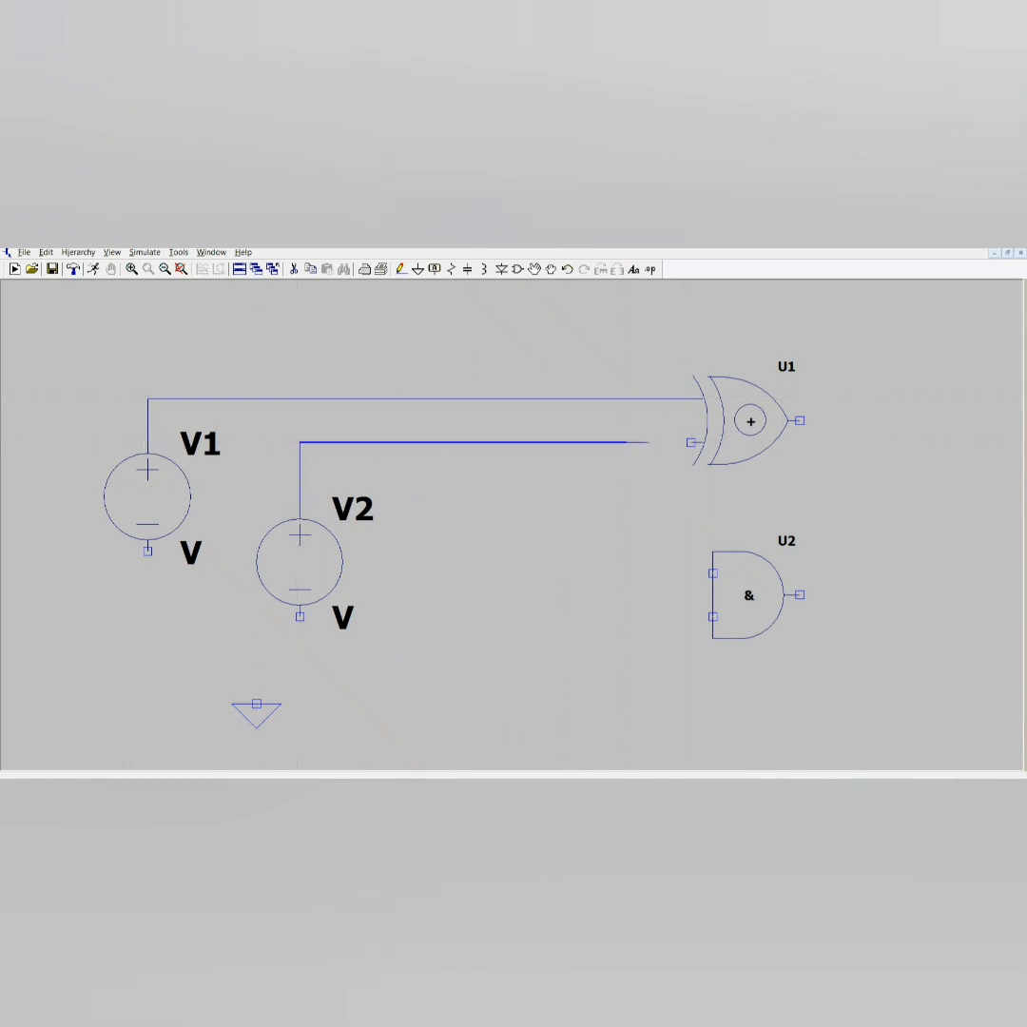
pyautogui.click(690, 443)
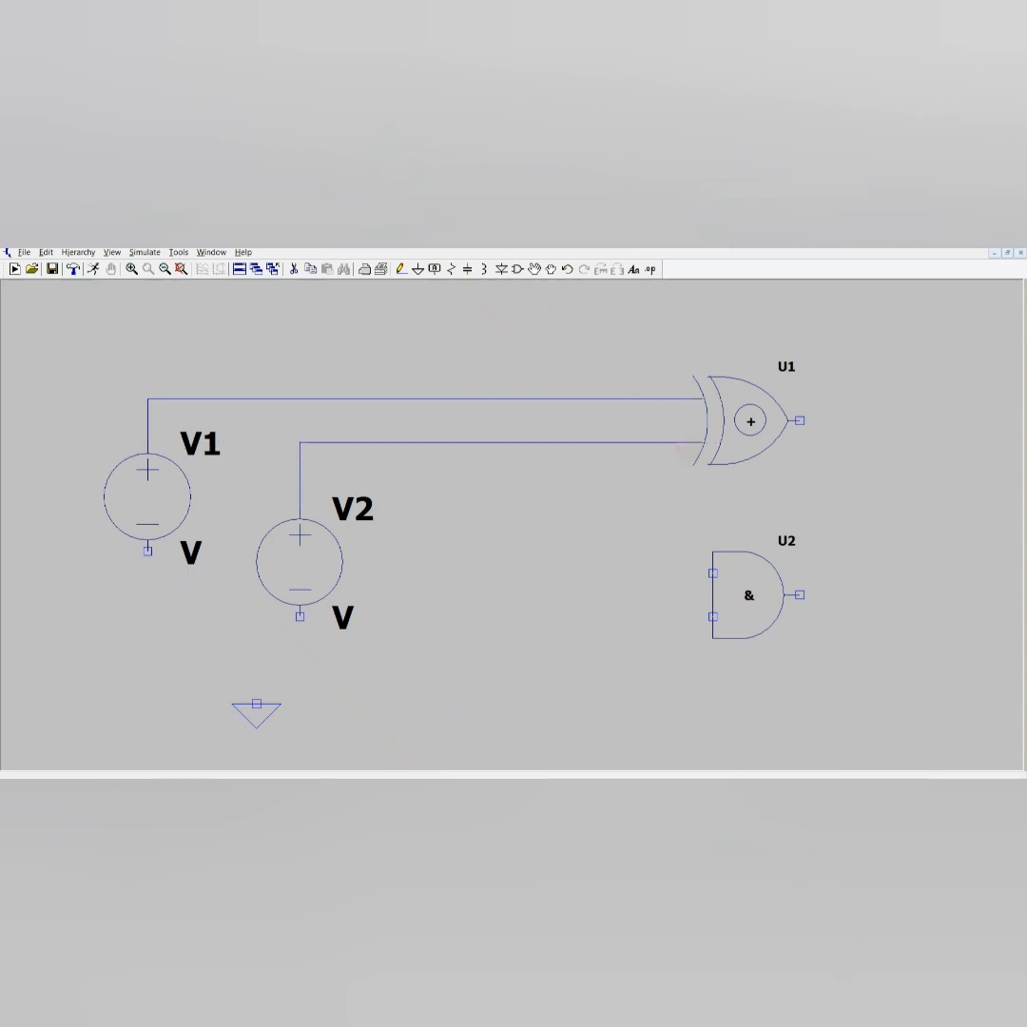
# Branch wires from the V1 and V2 input lines to the AND gate's upper and lower inputs respectively.
pyautogui.click(538, 398)
pyautogui.click(538, 571)
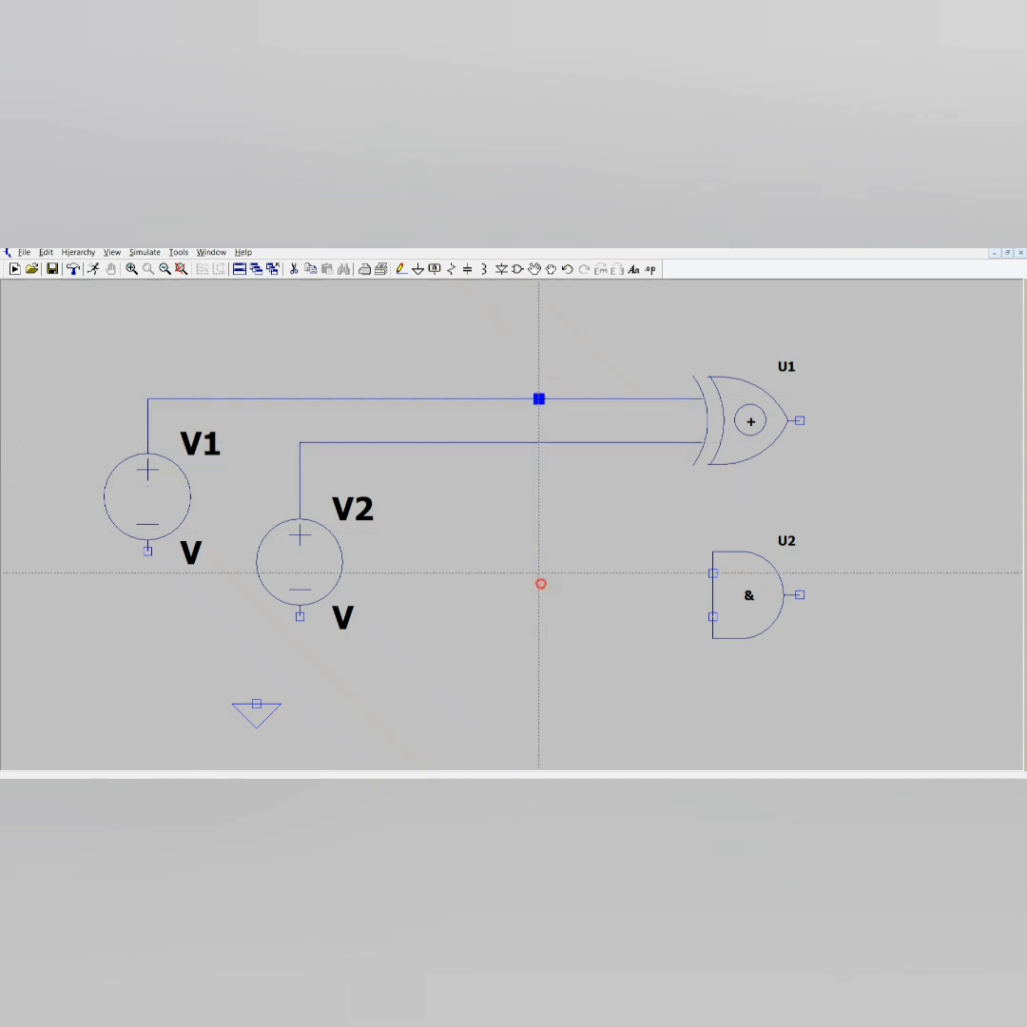
pyautogui.click(712, 572)
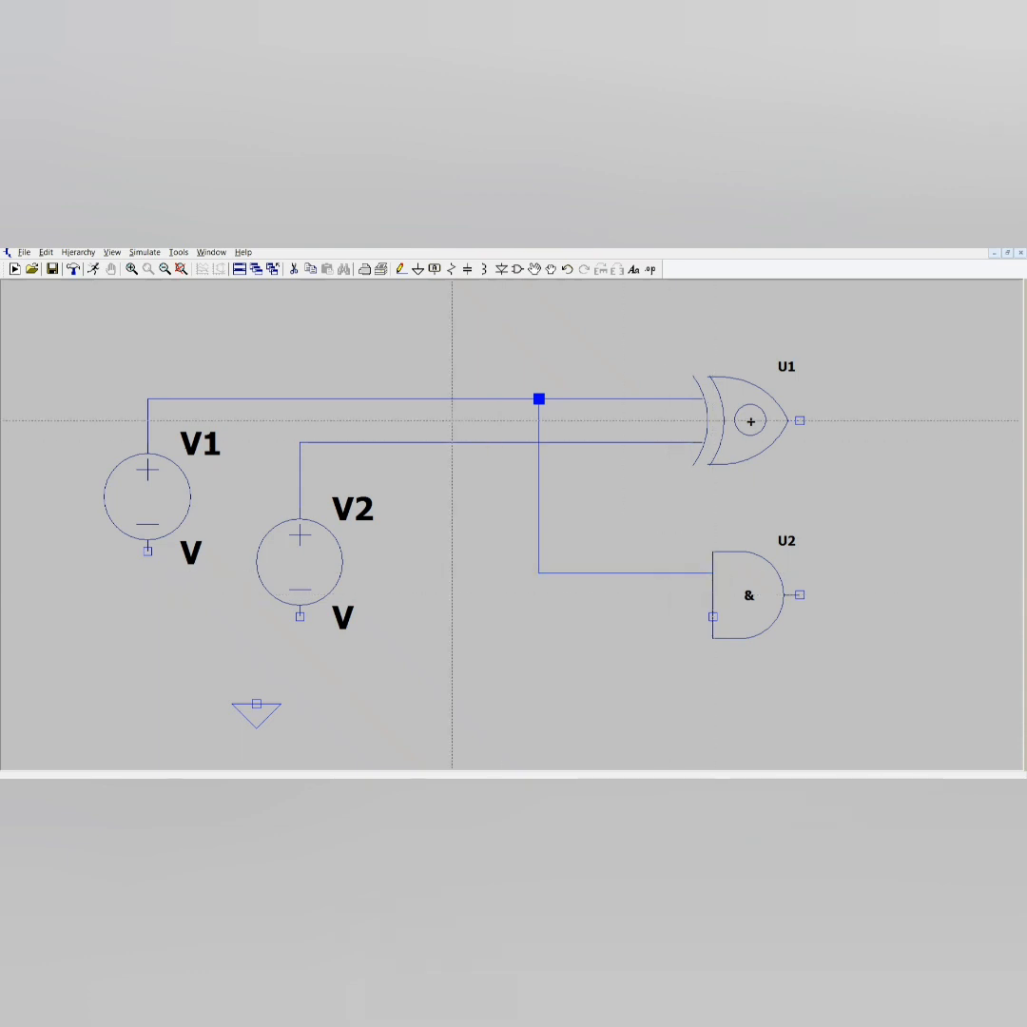
pyautogui.click(451, 442)
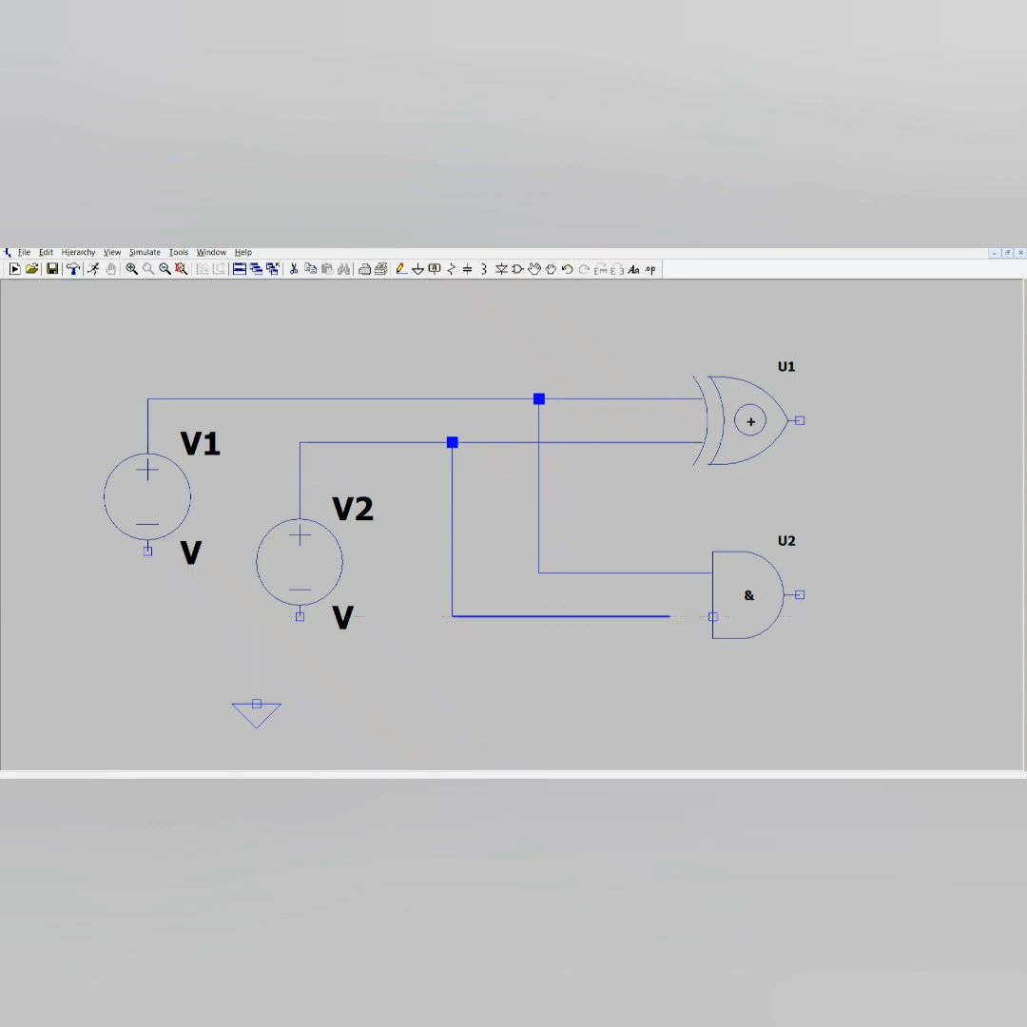
pyautogui.click(712, 616)
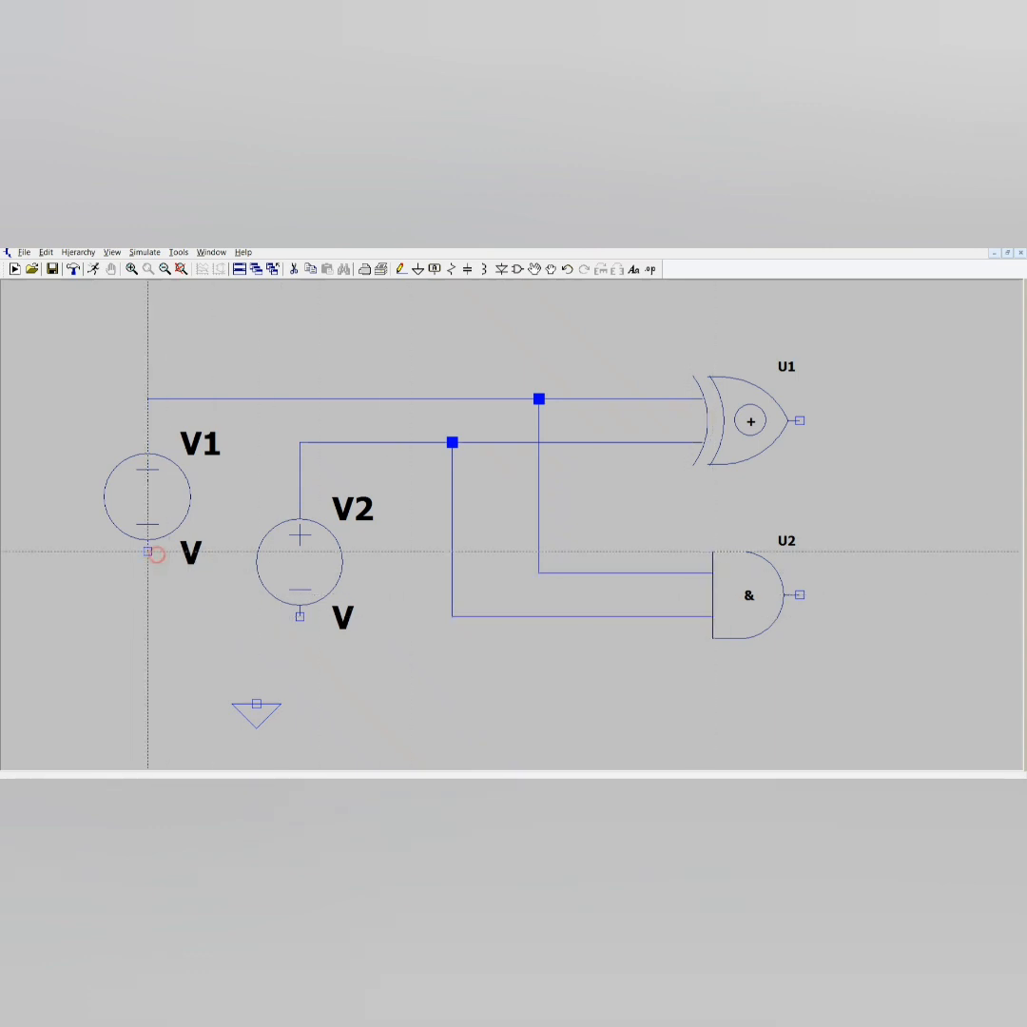
# Wire the negative terminals of V1 and V2 to the ground symbol.
pyautogui.click(148, 550)
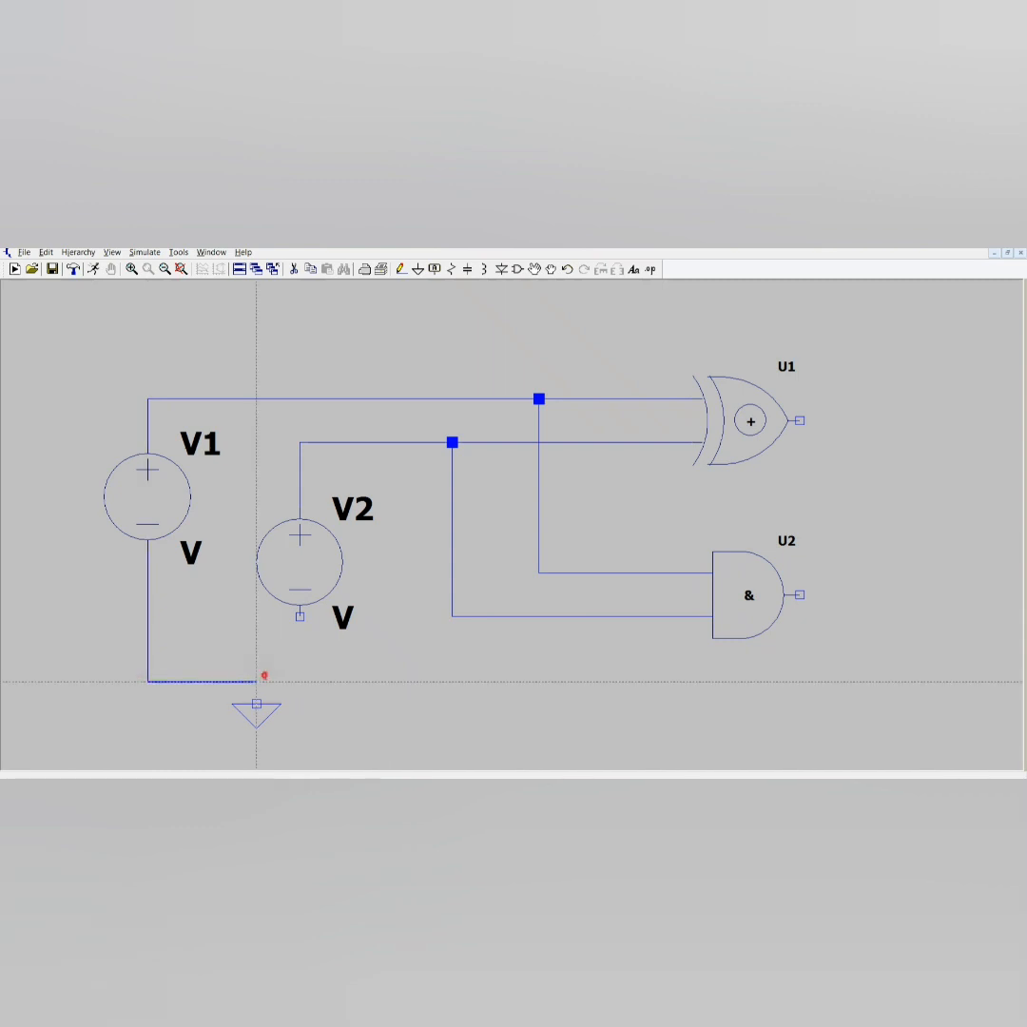
pyautogui.click(257, 703)
pyautogui.click(299, 616)
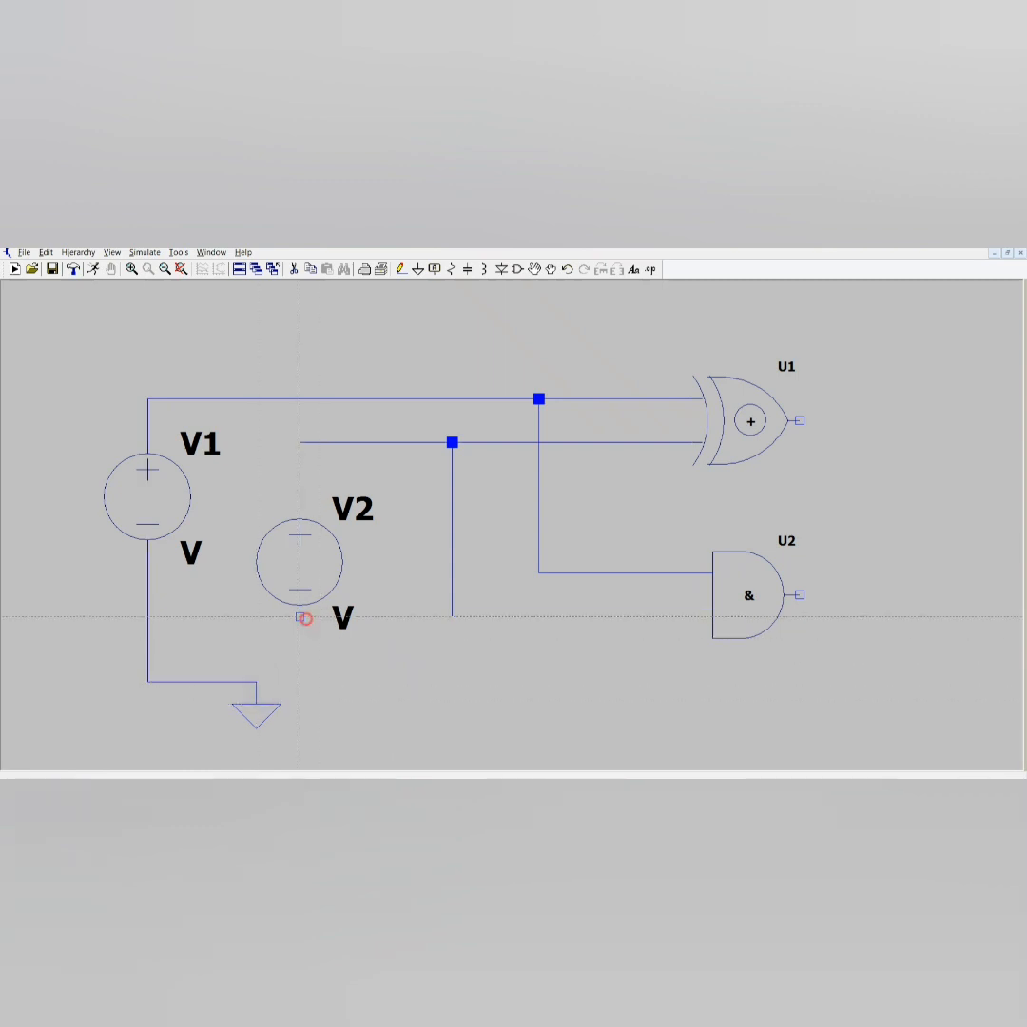
pyautogui.click(299, 681)
pyautogui.click(255, 682)
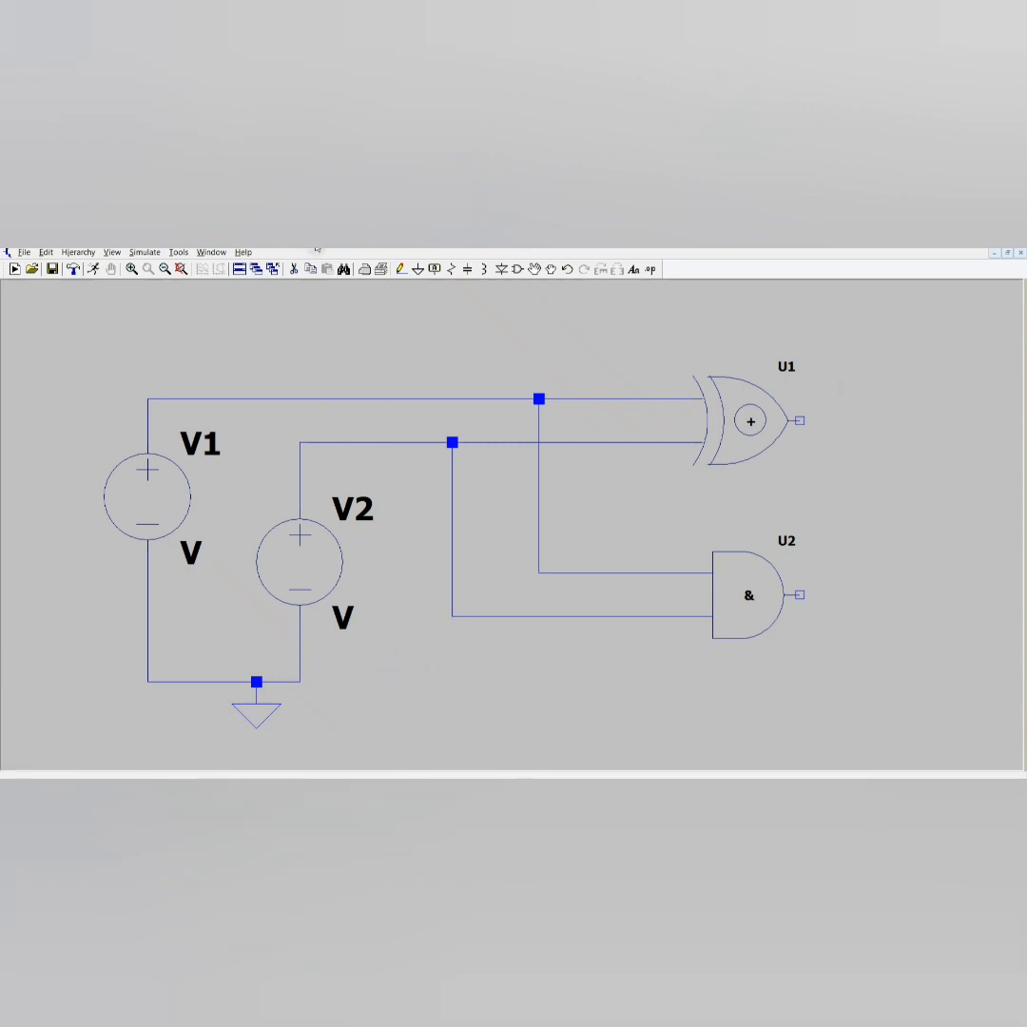
# Create a net label SUM with port type Output and place it to the right of the XOR gate's output.
pyautogui.click(434, 269)
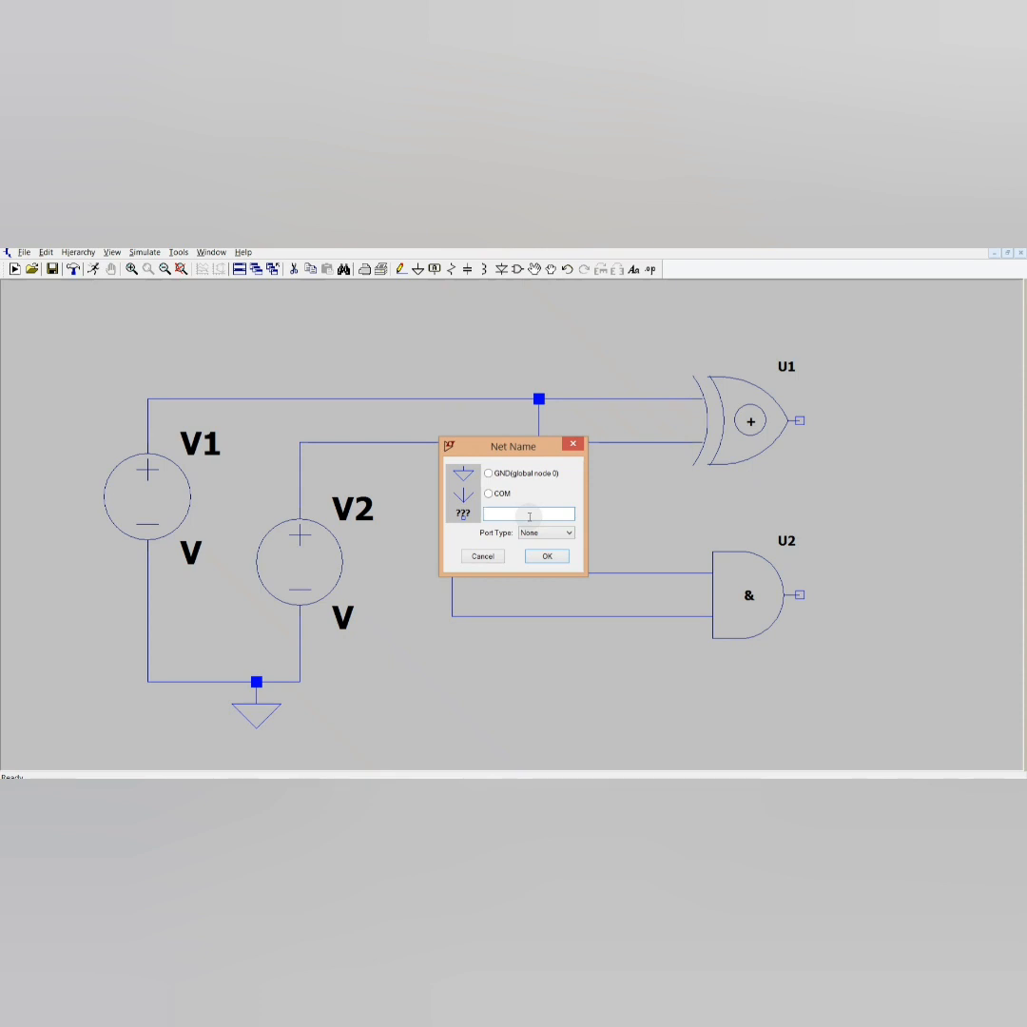
pyautogui.write('SUM')
pyautogui.click(540, 533)
pyautogui.click(545, 567)
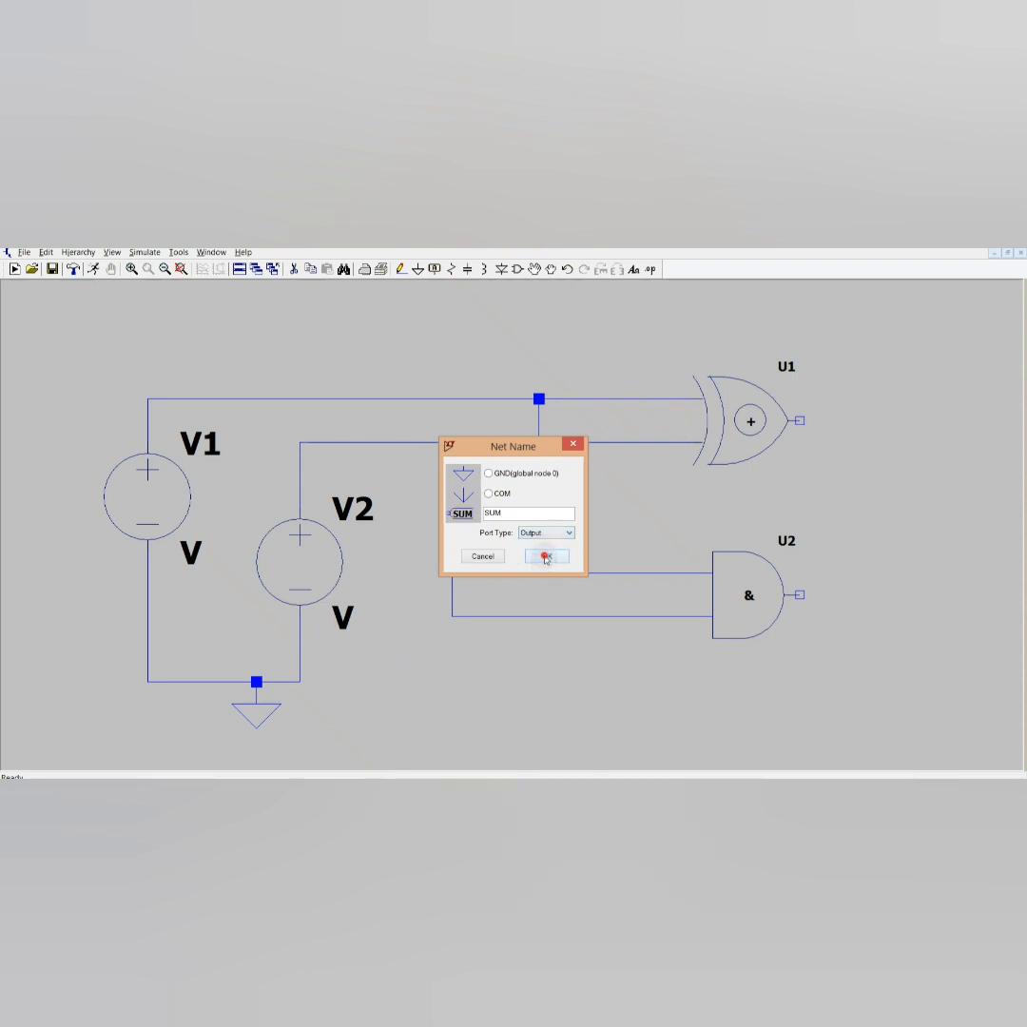
pyautogui.click(547, 556)
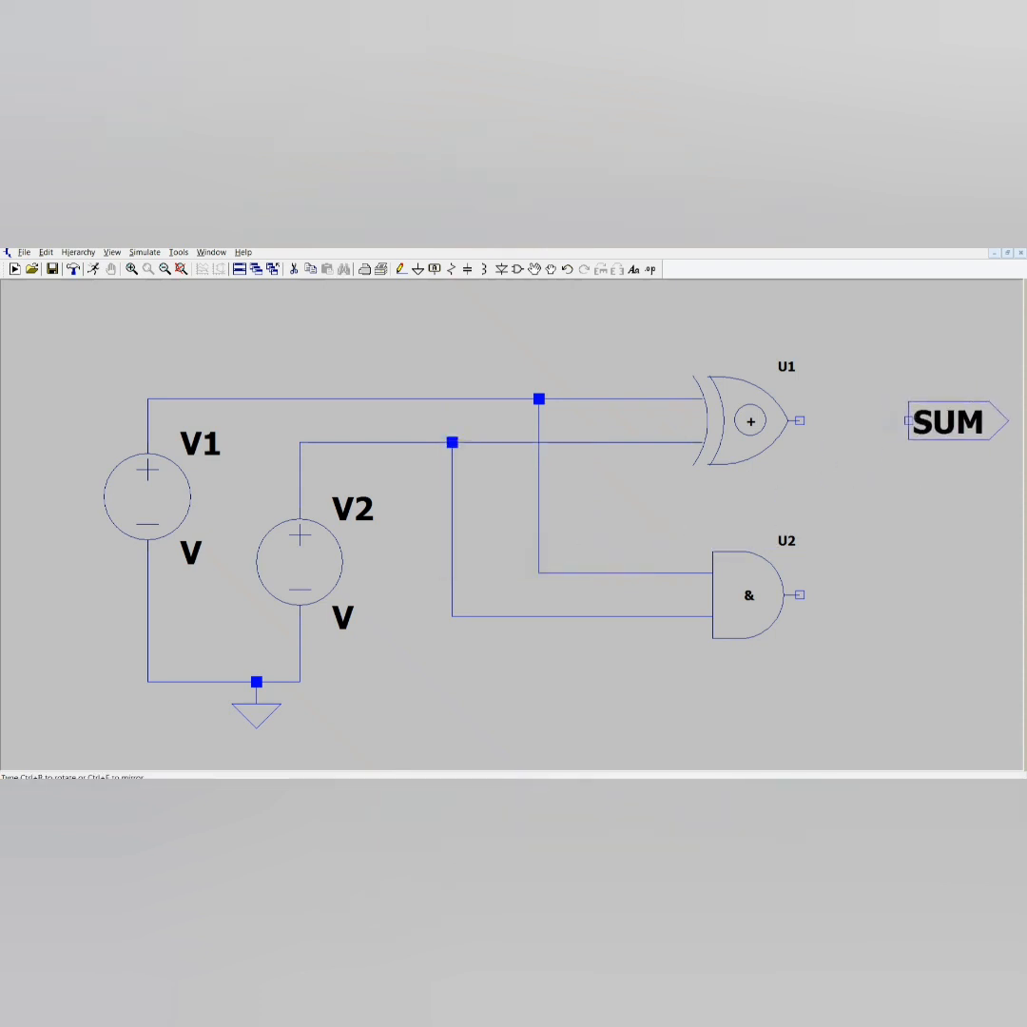
pyautogui.click(908, 419)
pyautogui.rightClick(910, 570)
# Create a net label CARRY with port type Output and place it to the right of the AND gate's output.
pyautogui.click(434, 269)
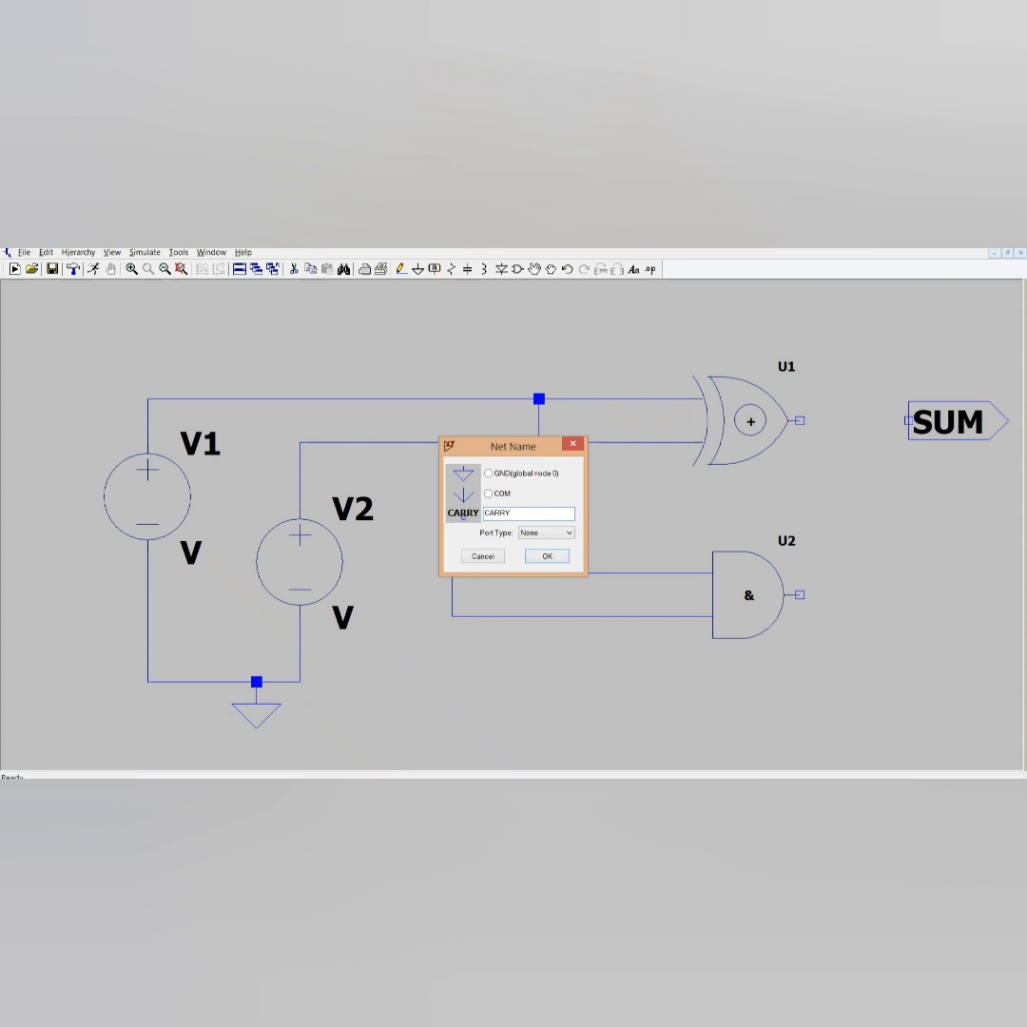
pyautogui.click(537, 534)
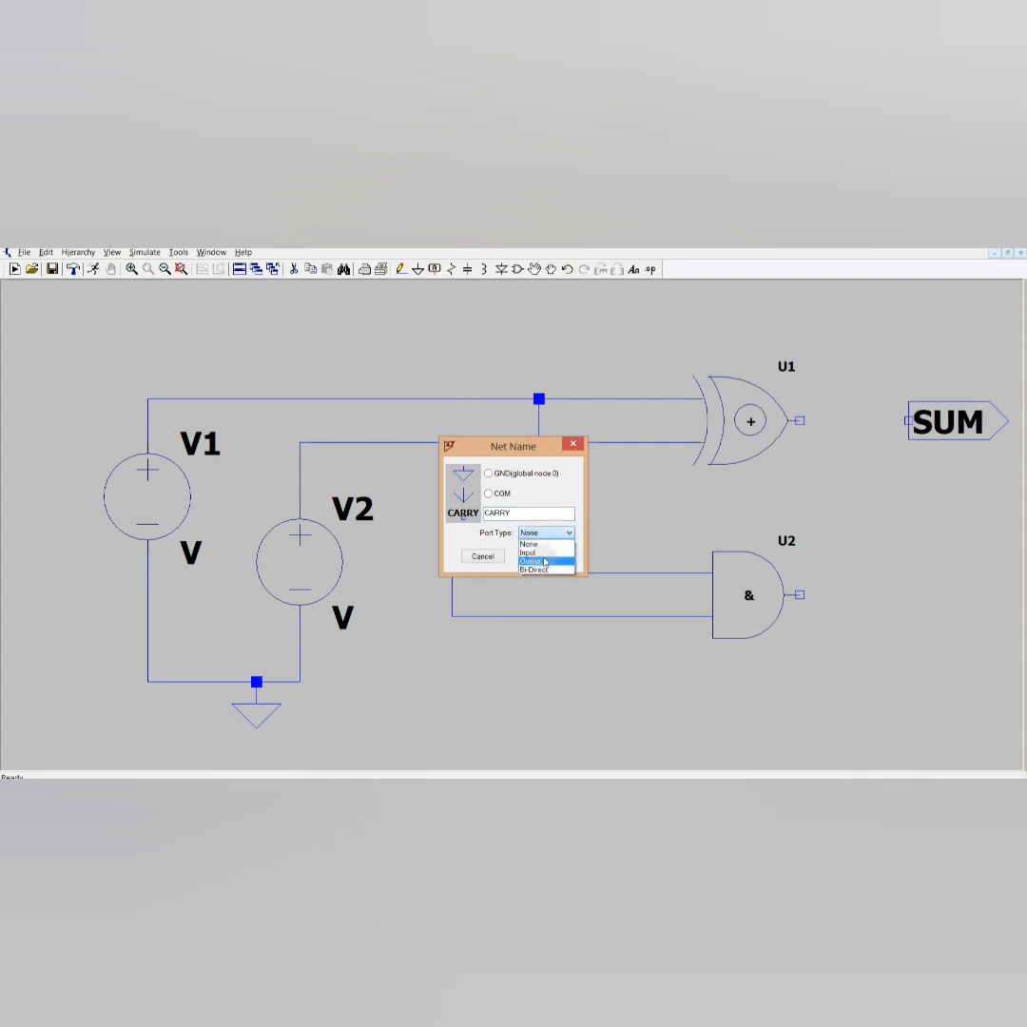
pyautogui.click(542, 560)
pyautogui.click(546, 555)
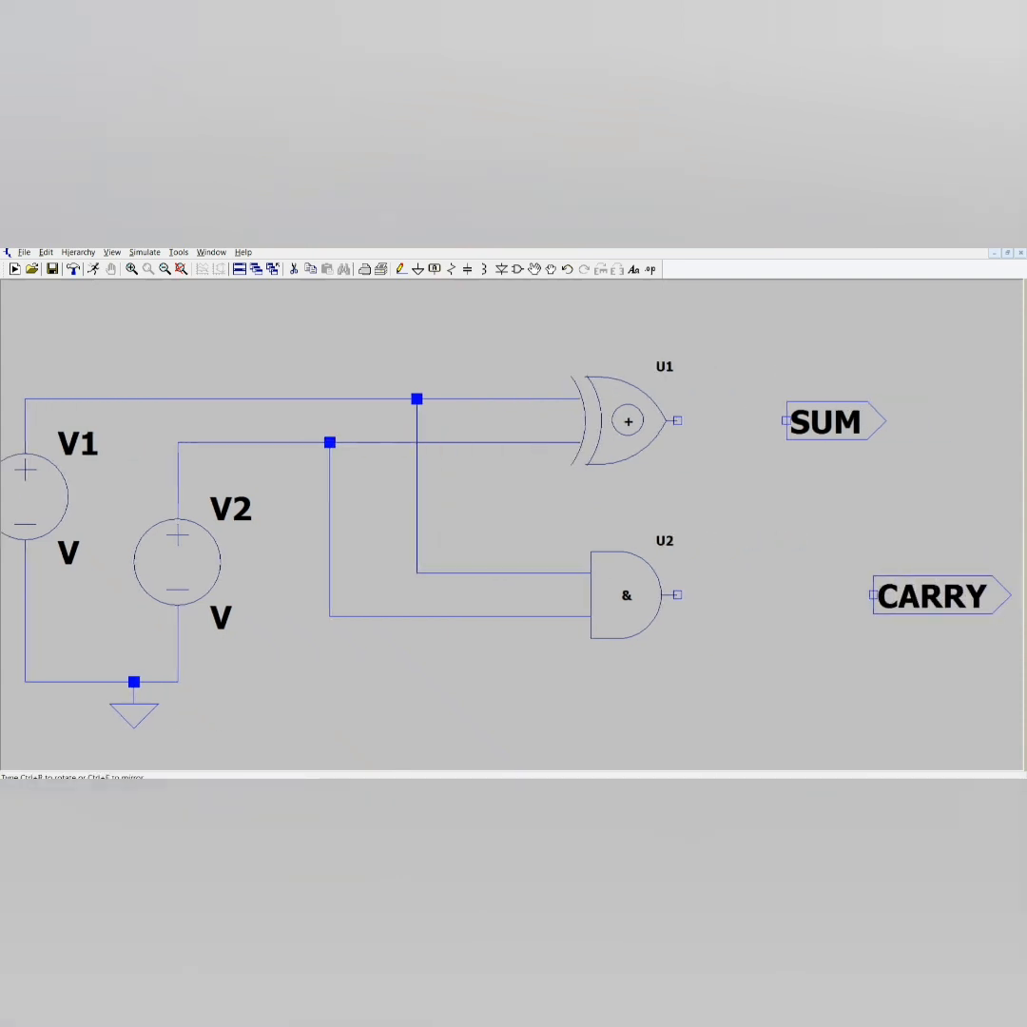
pyautogui.click(786, 596)
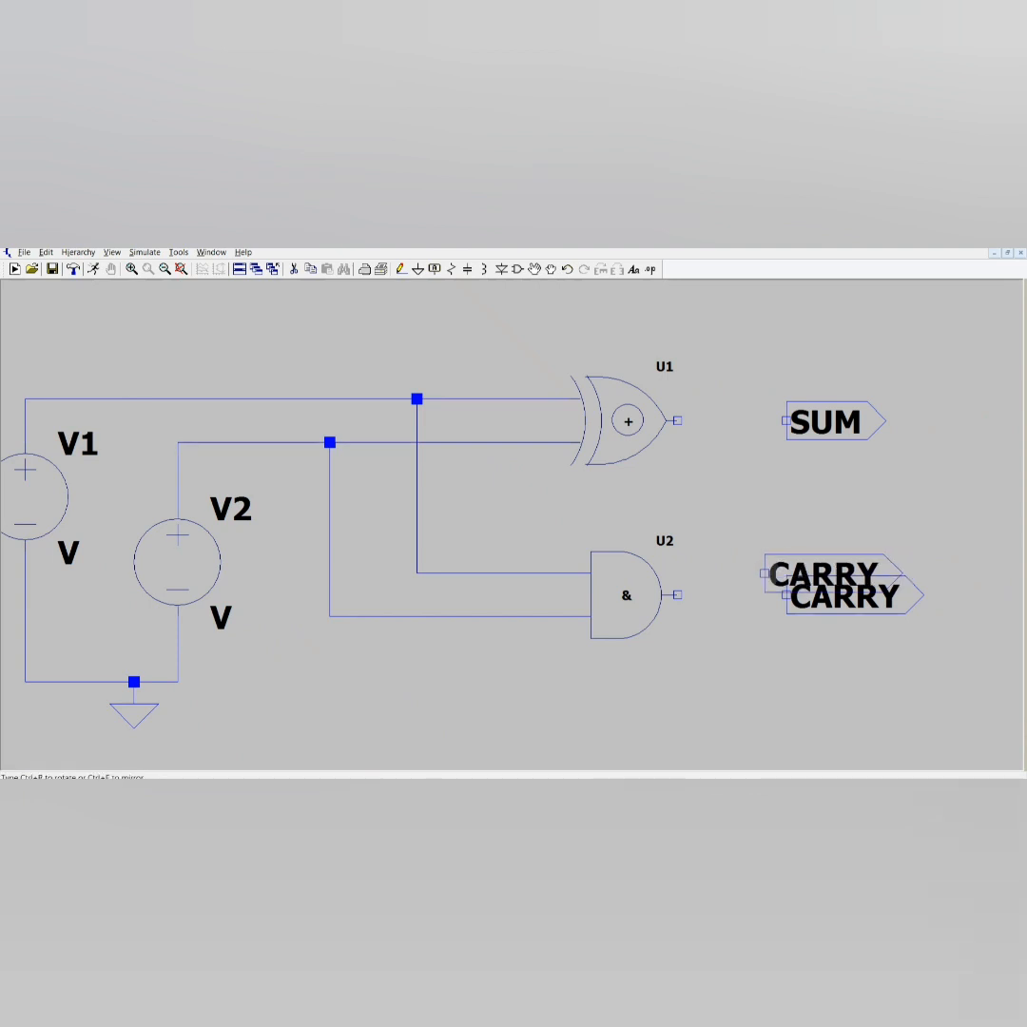
pyautogui.rightClick(778, 552)
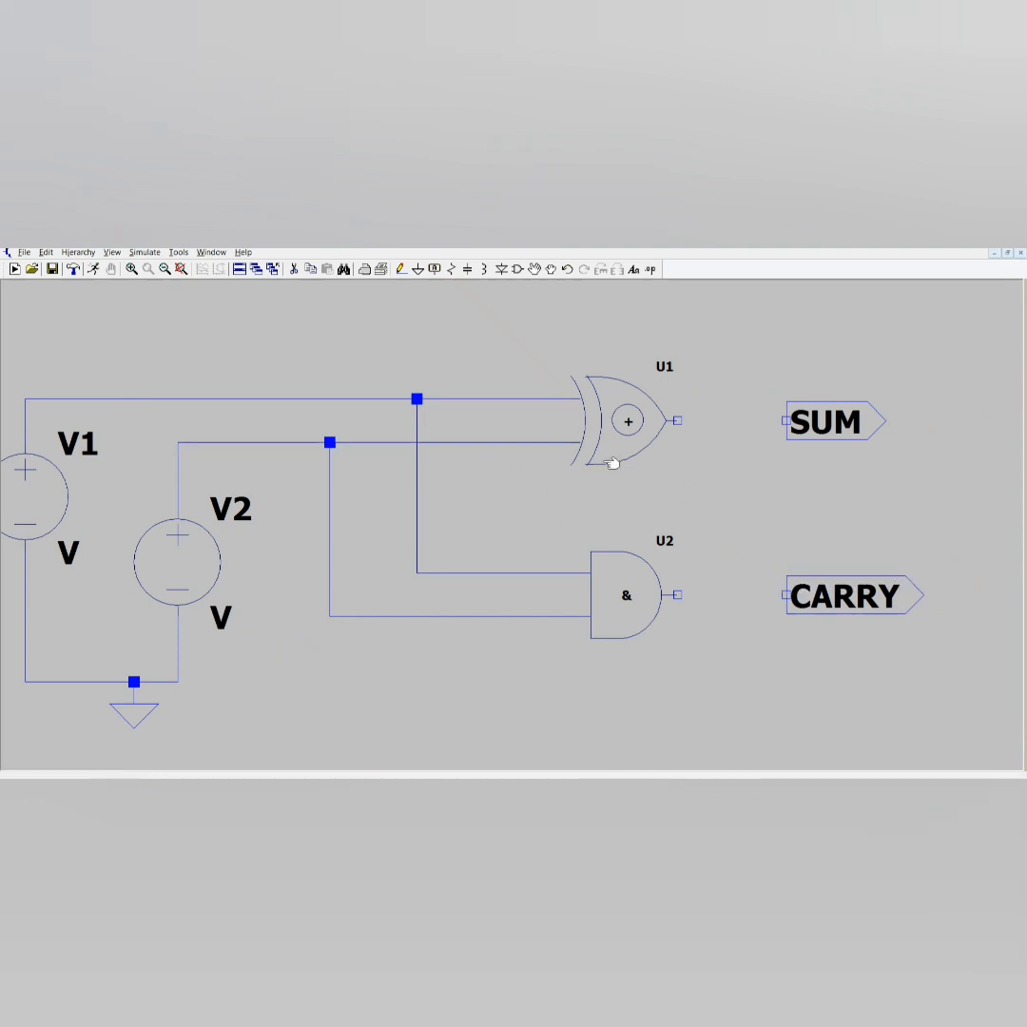
# Wire the XOR gate's output to the SUM label and the AND gate's output to the CARRY label.
pyautogui.click(400, 270)
pyautogui.click(677, 420)
pyautogui.click(785, 420)
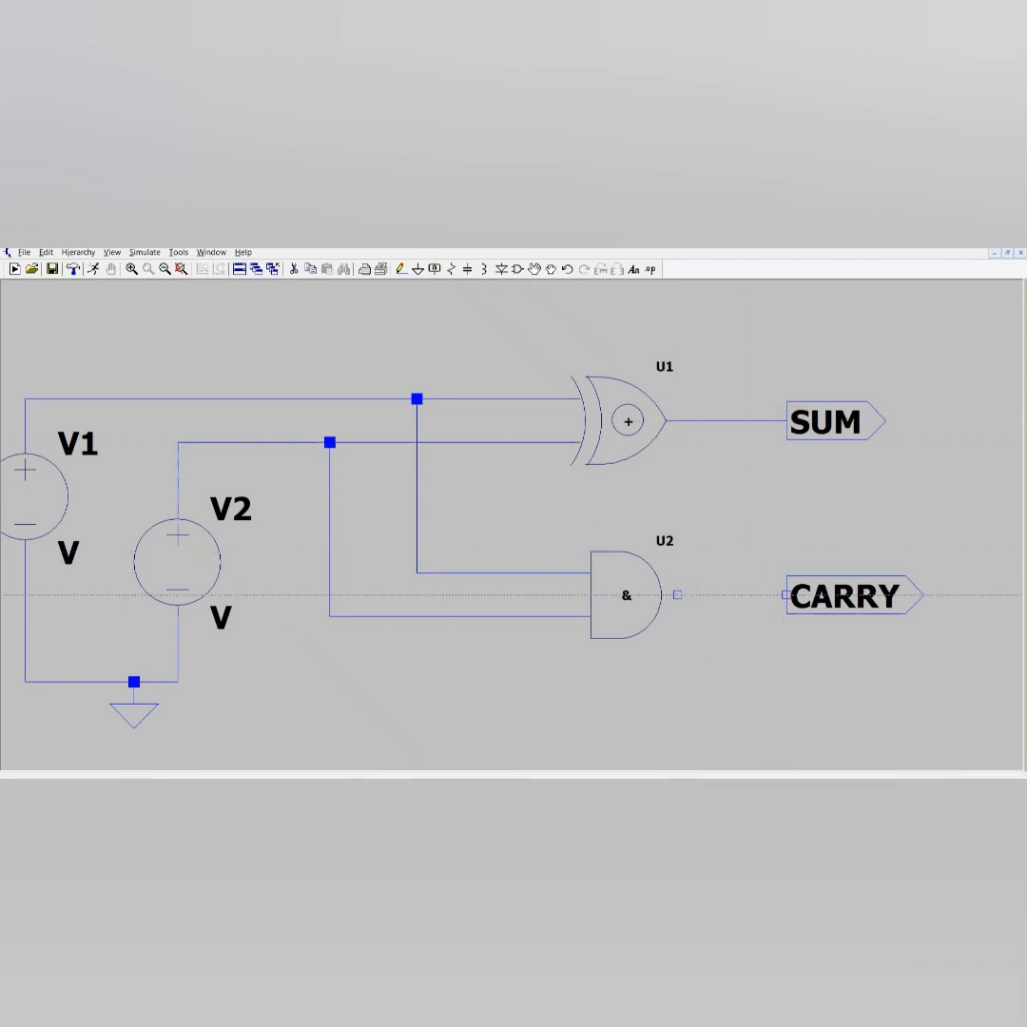
pyautogui.click(677, 596)
pyautogui.click(785, 595)
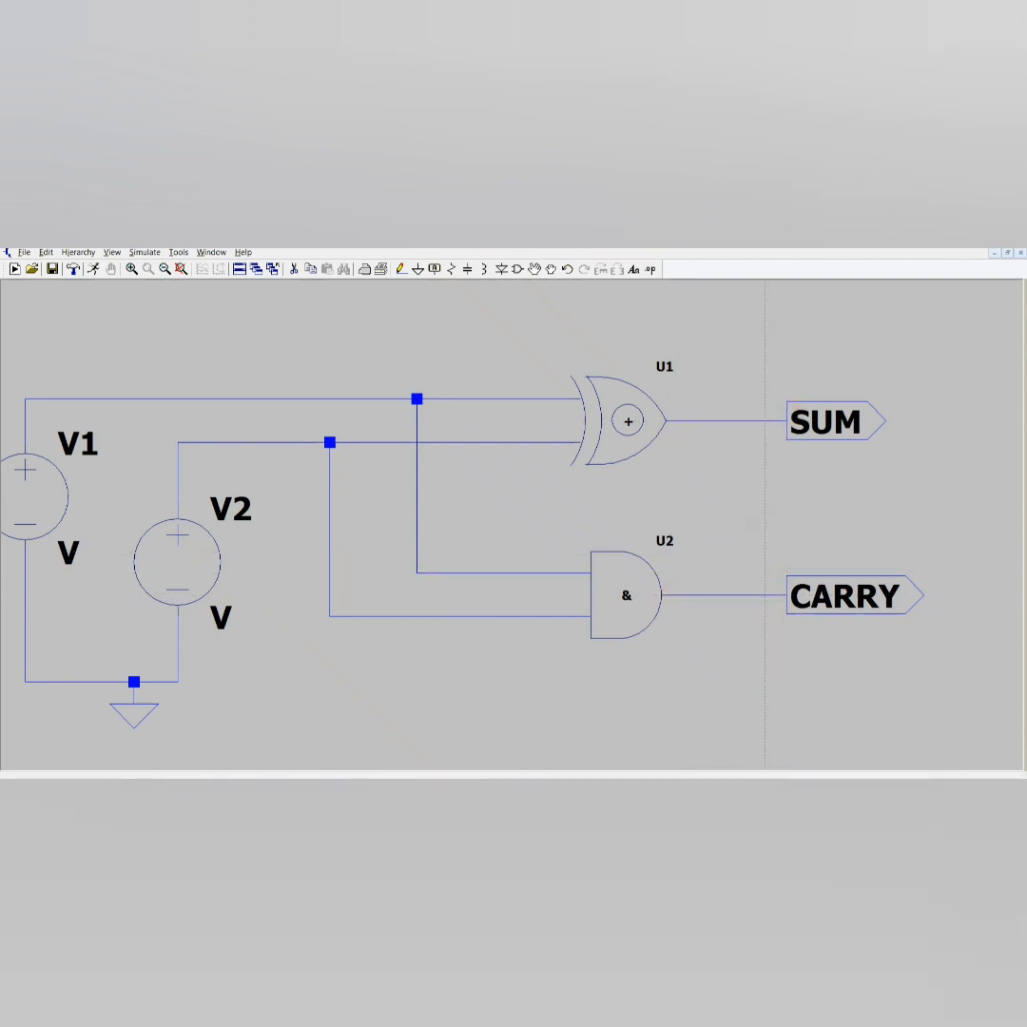
pyautogui.press('Escape')
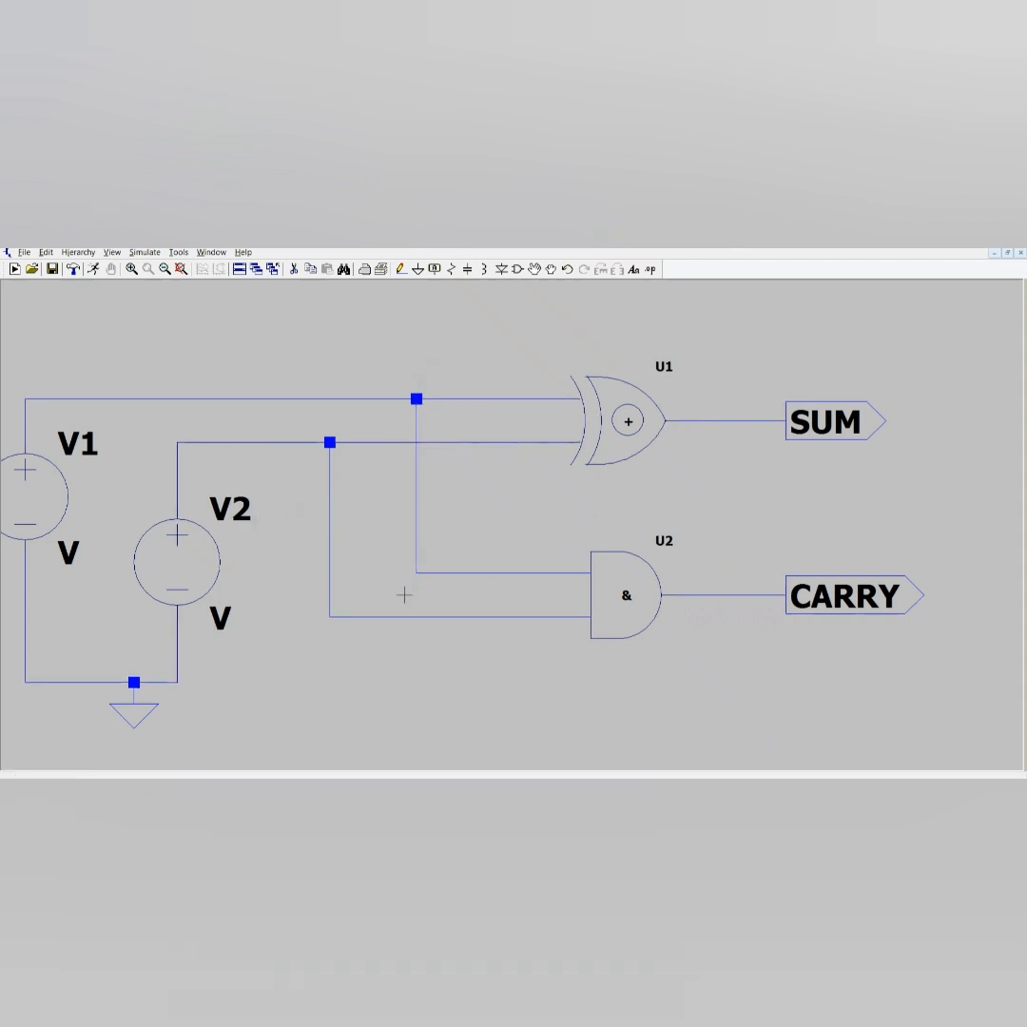
# Create a net label A with port type Input and place it, rotated to point down, on V1's horizontal wire.
pyautogui.moveTo(290, 662); pyautogui.dragTo(361, 641)
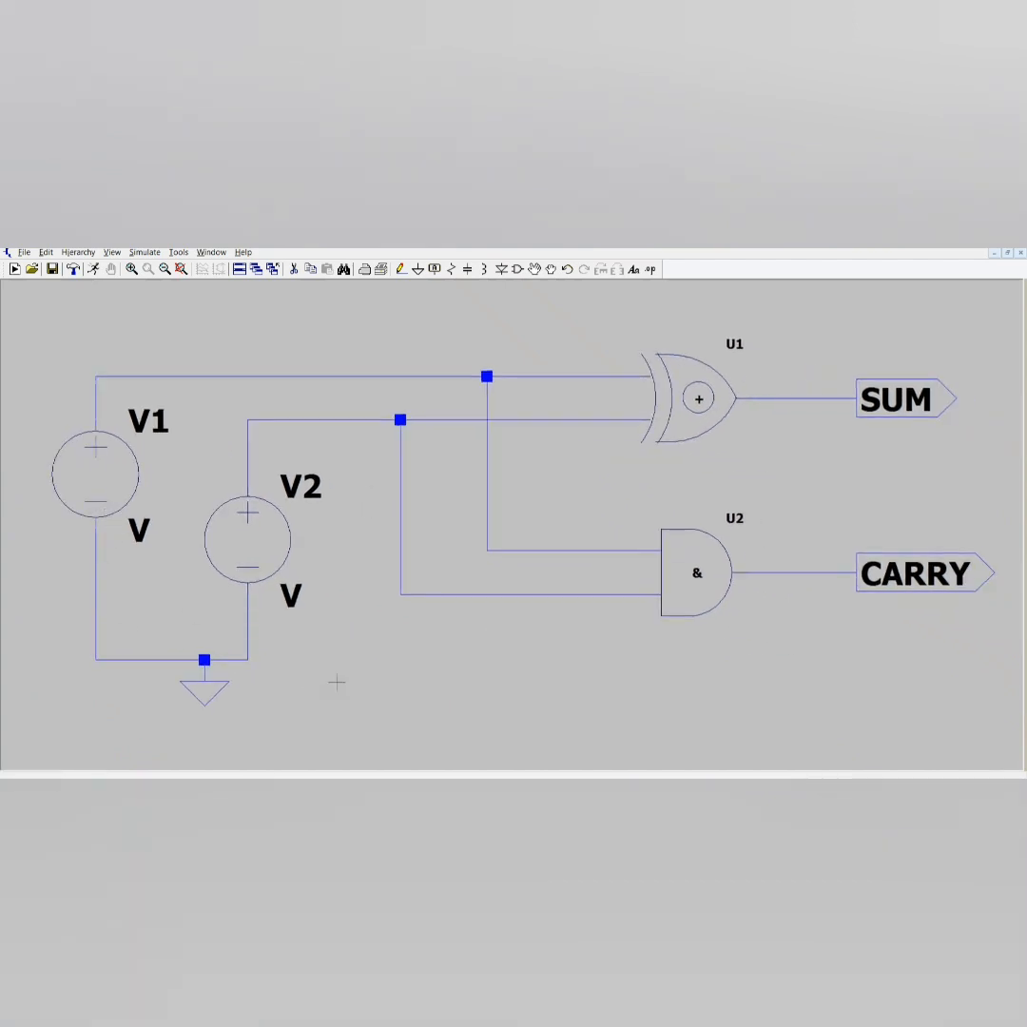
pyautogui.press('F4')
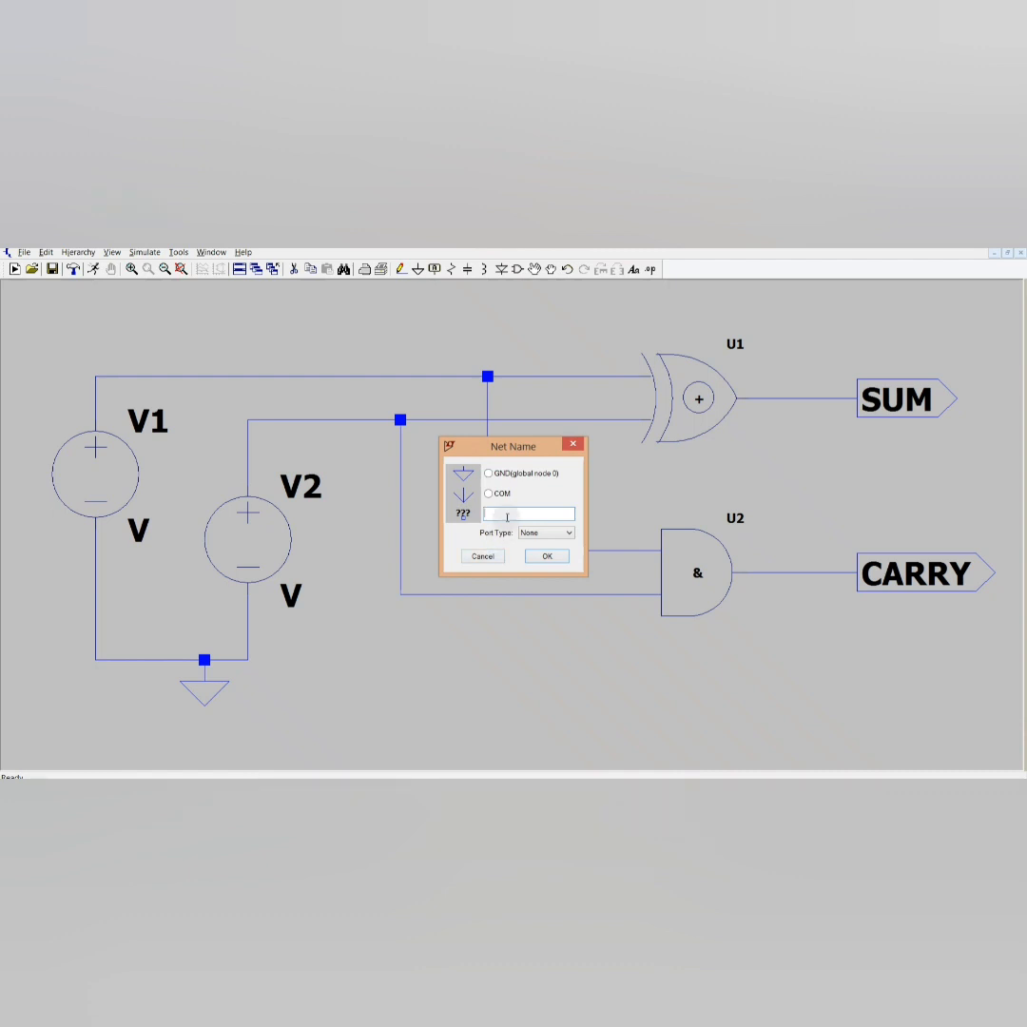
pyautogui.write('A')
pyautogui.click(542, 533)
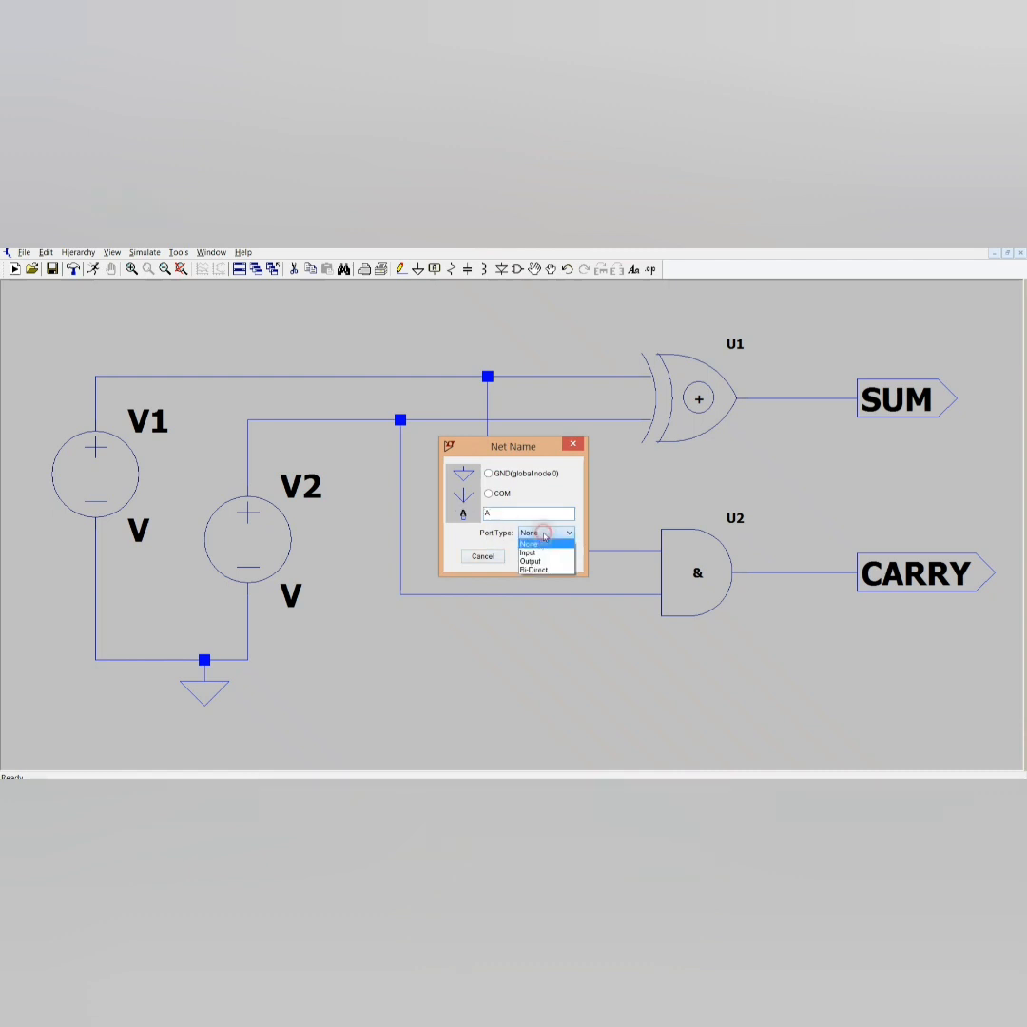
pyautogui.click(536, 553)
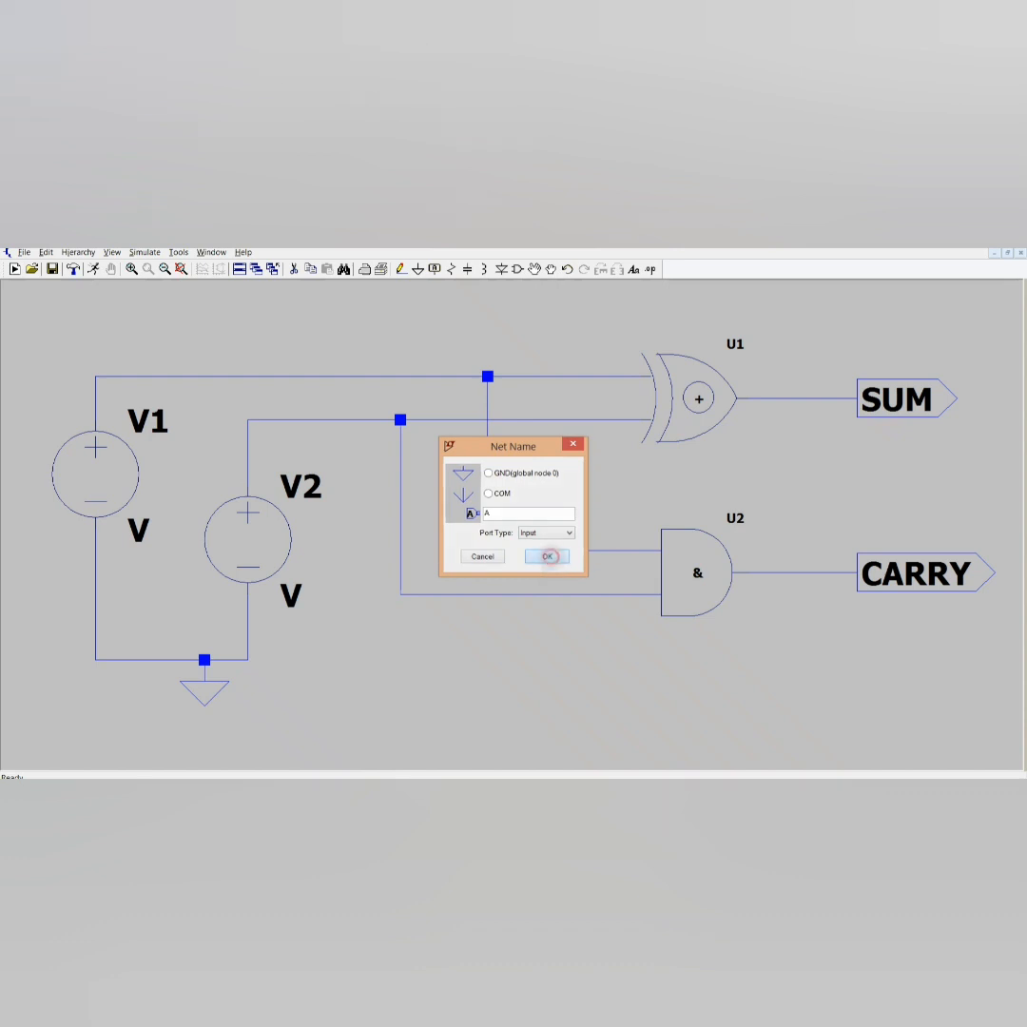
pyautogui.click(547, 556)
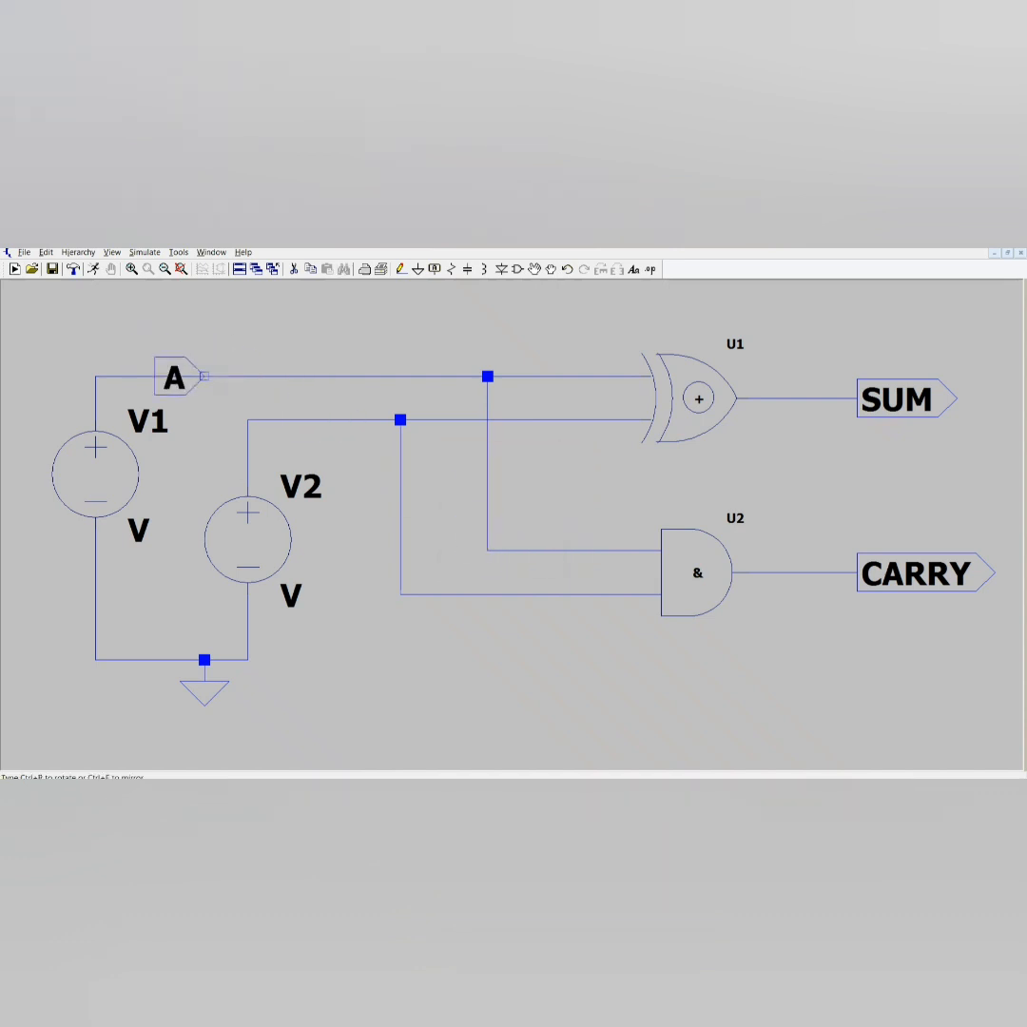
pyautogui.hotkey('ctrl', 'r')
pyautogui.click(217, 380)
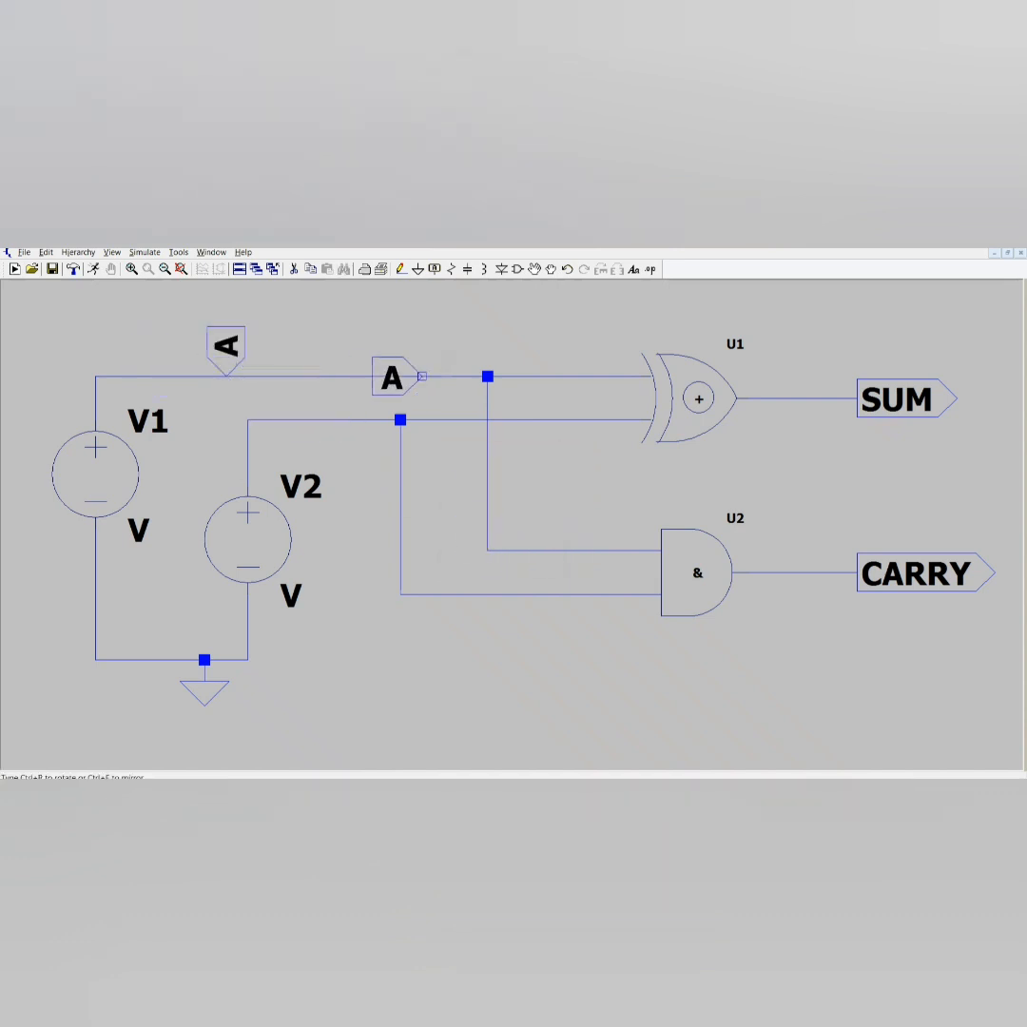
# Create a net label B with port type Input and place it, rotated to point down, on V2's horizontal wire.
pyautogui.click(436, 272)
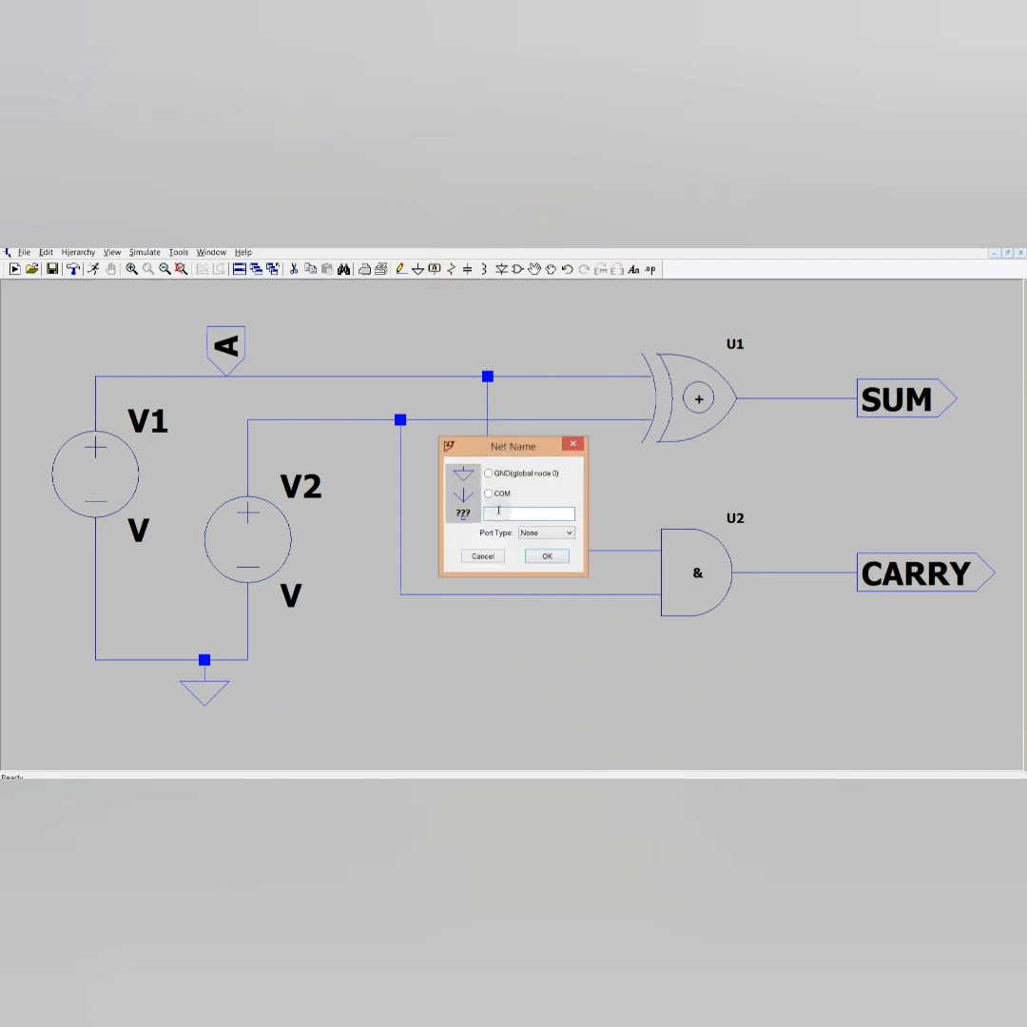
pyautogui.write('B')
pyautogui.click(547, 533)
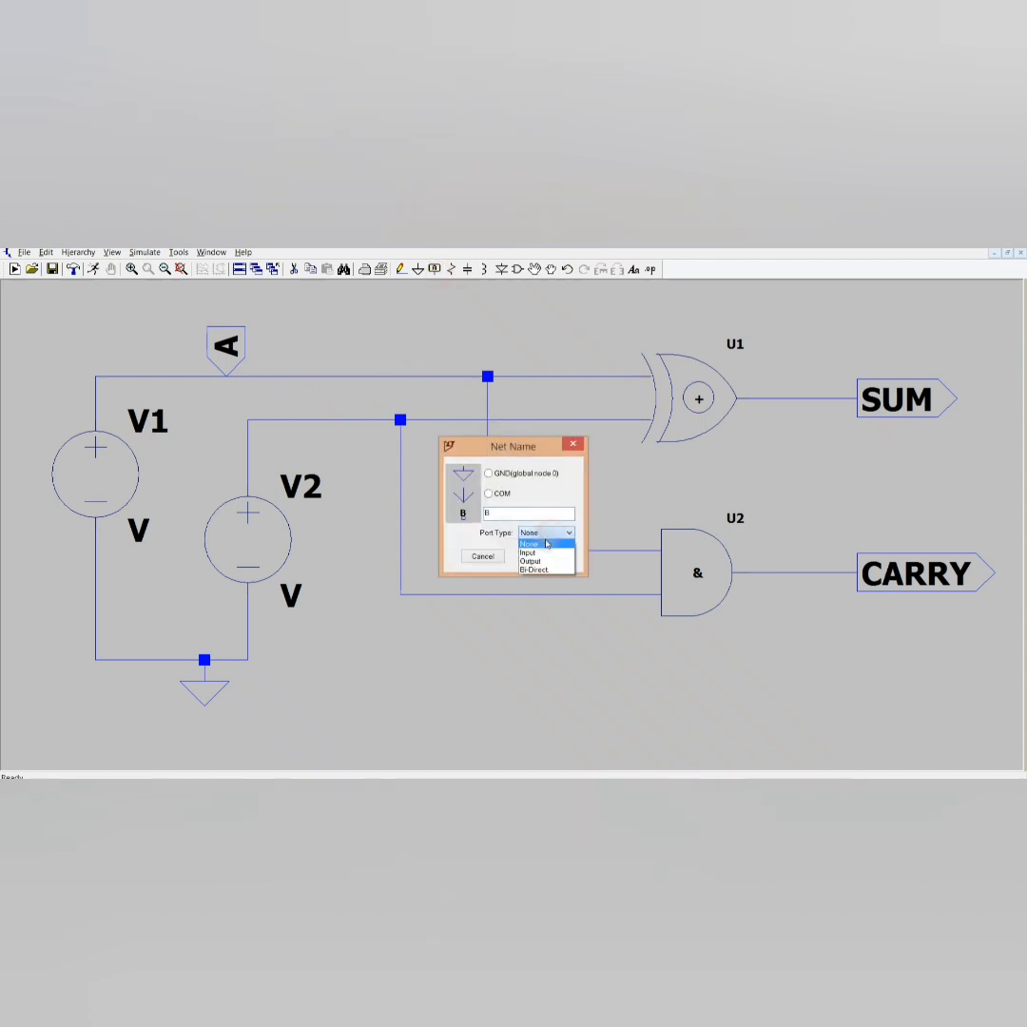
pyautogui.click(532, 553)
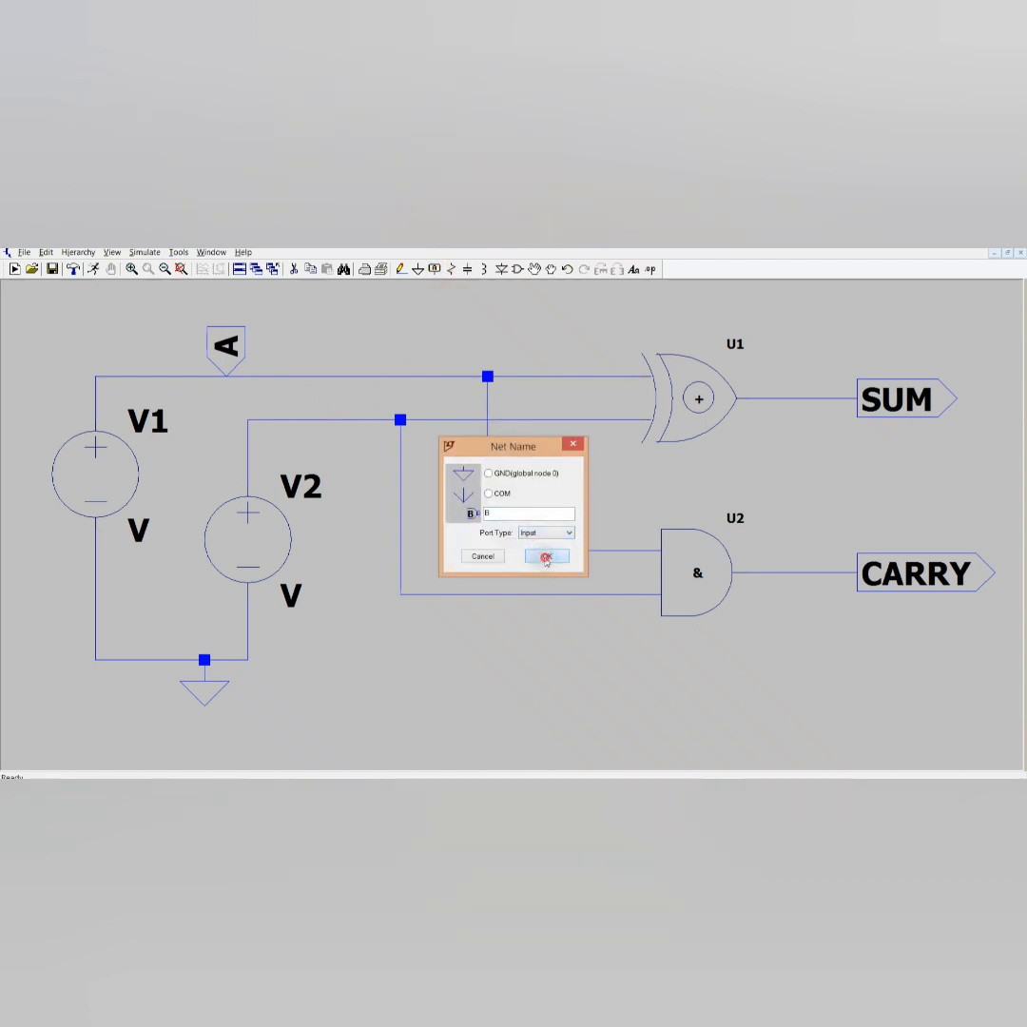
pyautogui.click(544, 556)
pyautogui.hotkey('ctrl', 'r')
pyautogui.click(314, 419)
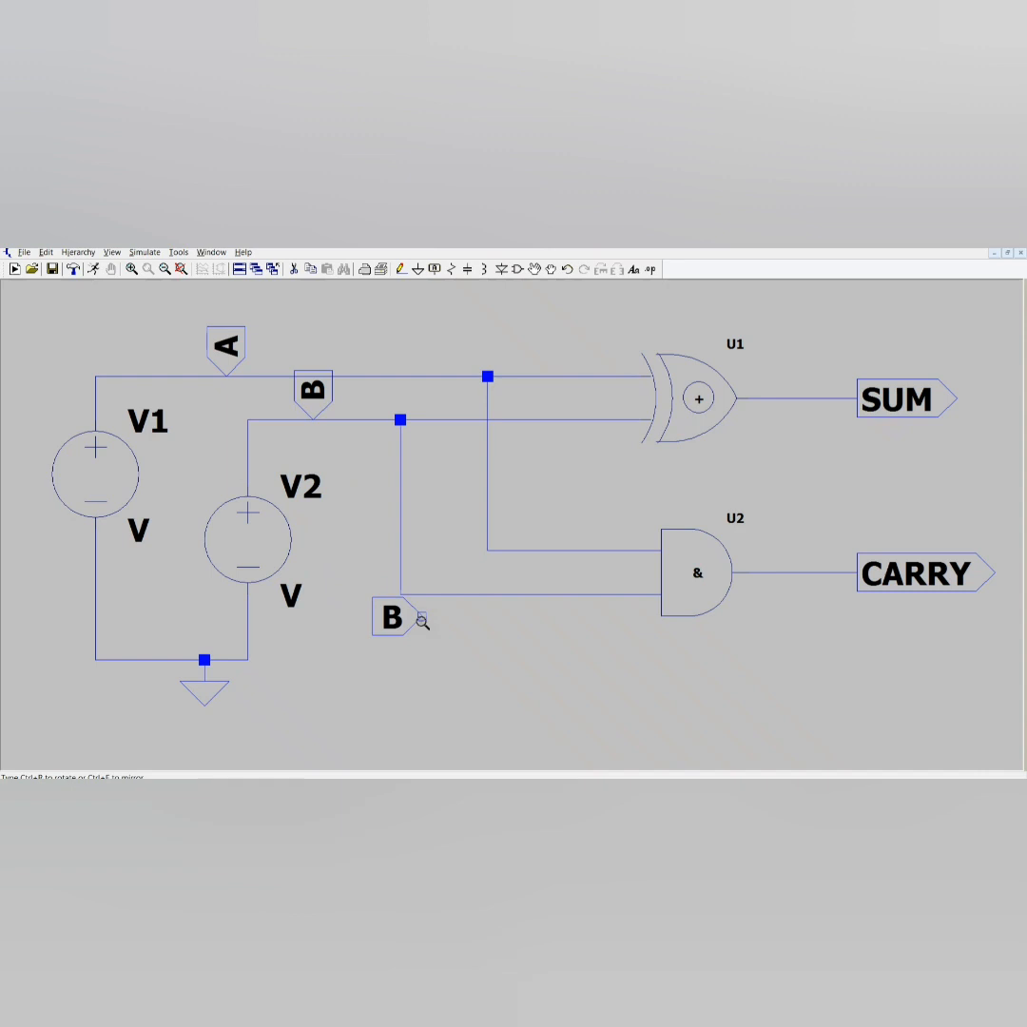
pyautogui.click(422, 620)
pyautogui.click(400, 613)
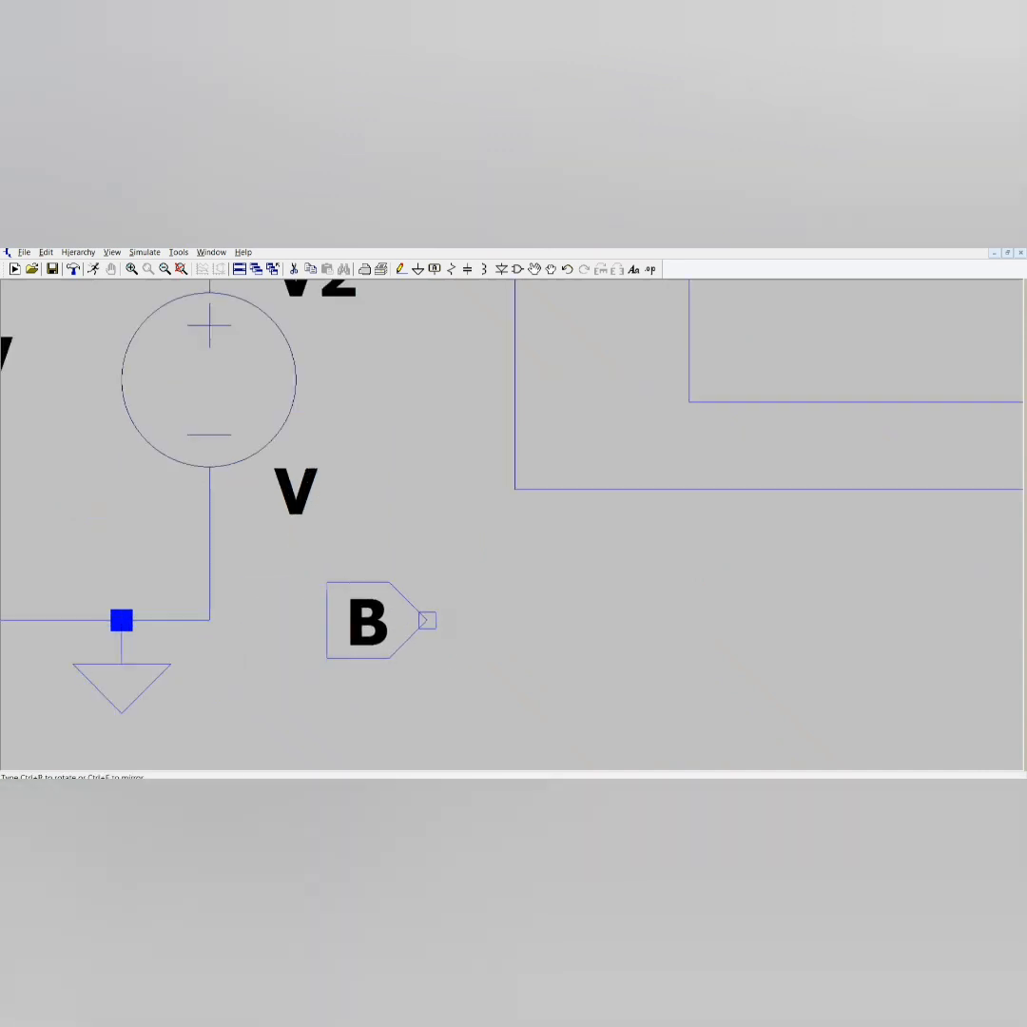
pyautogui.press('Escape')
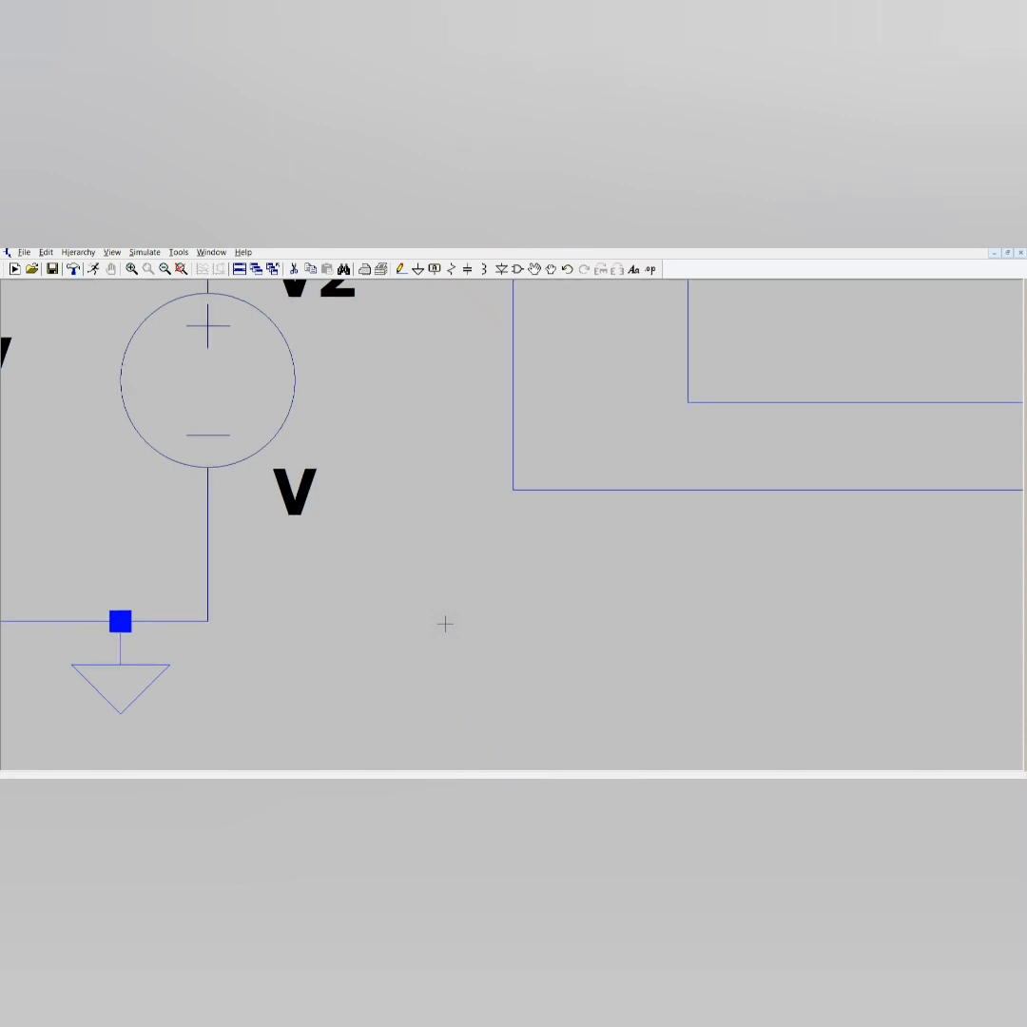
pyautogui.moveTo(480, 397); pyautogui.dragTo(489, 489)
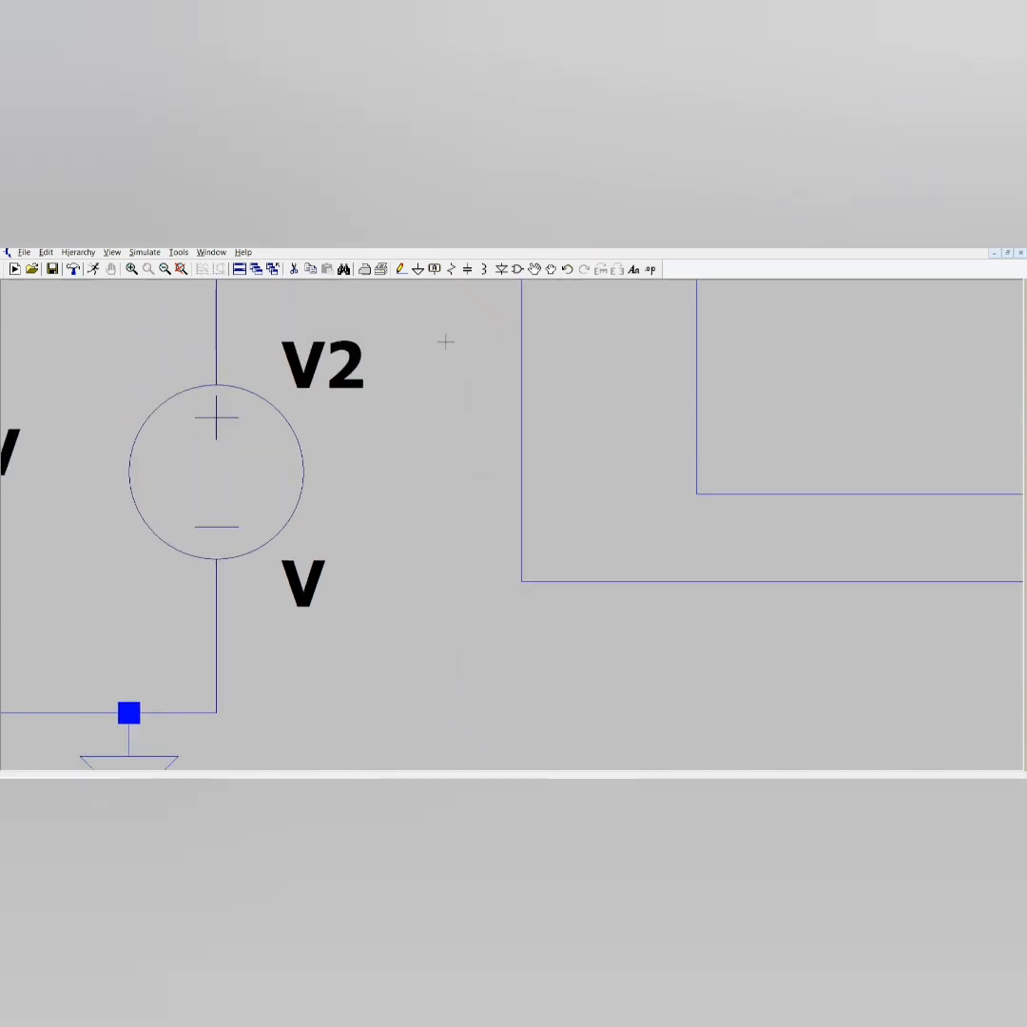
pyautogui.scroll(-3, 355, 569)
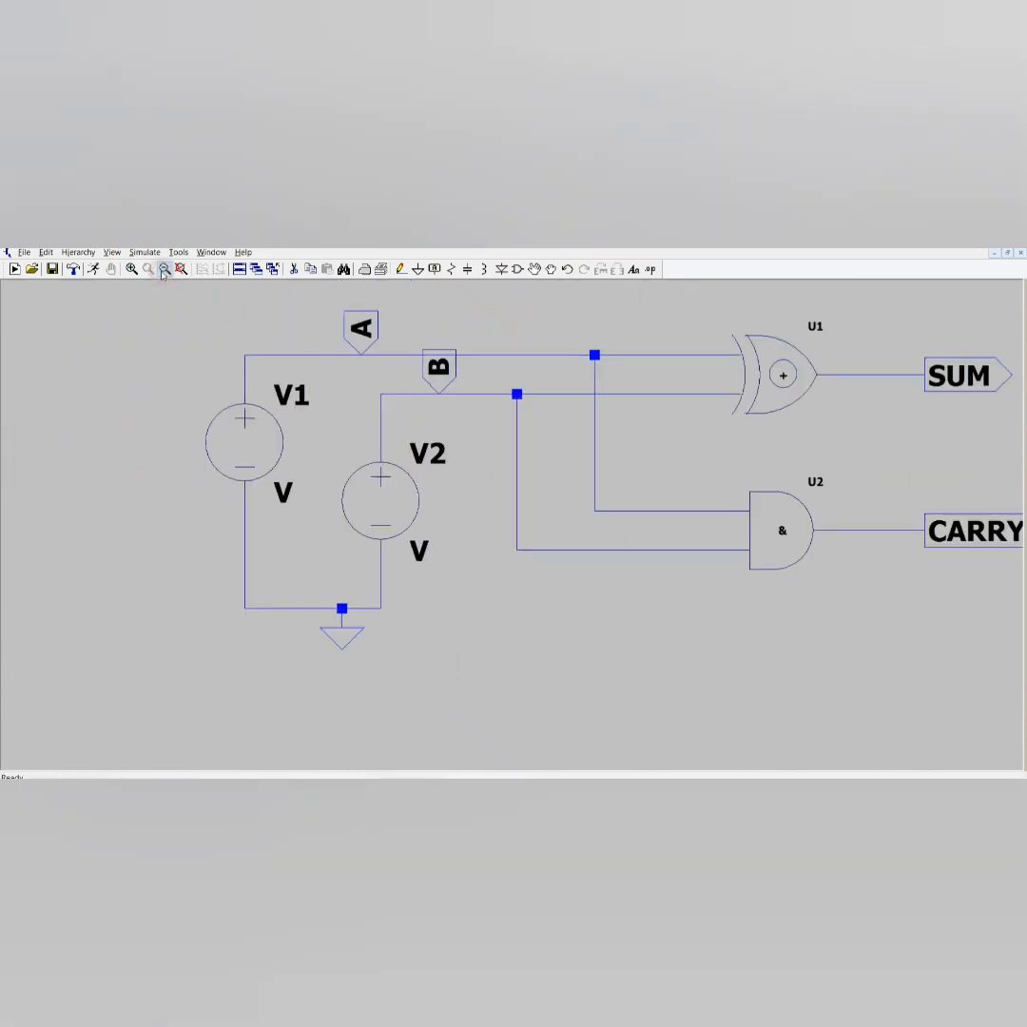
pyautogui.moveTo(612, 647); pyautogui.dragTo(499, 671)
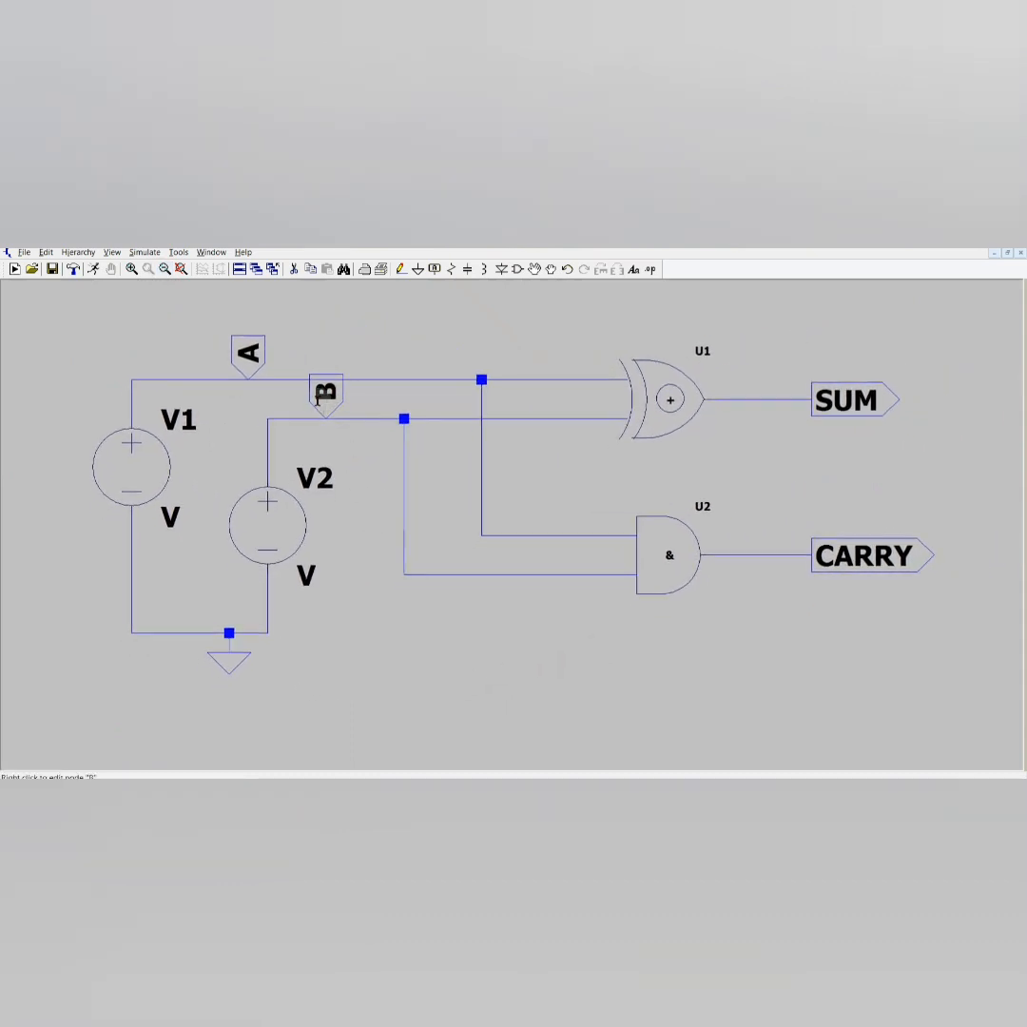
pyautogui.moveTo(309, 382); pyautogui.dragTo(316, 379)
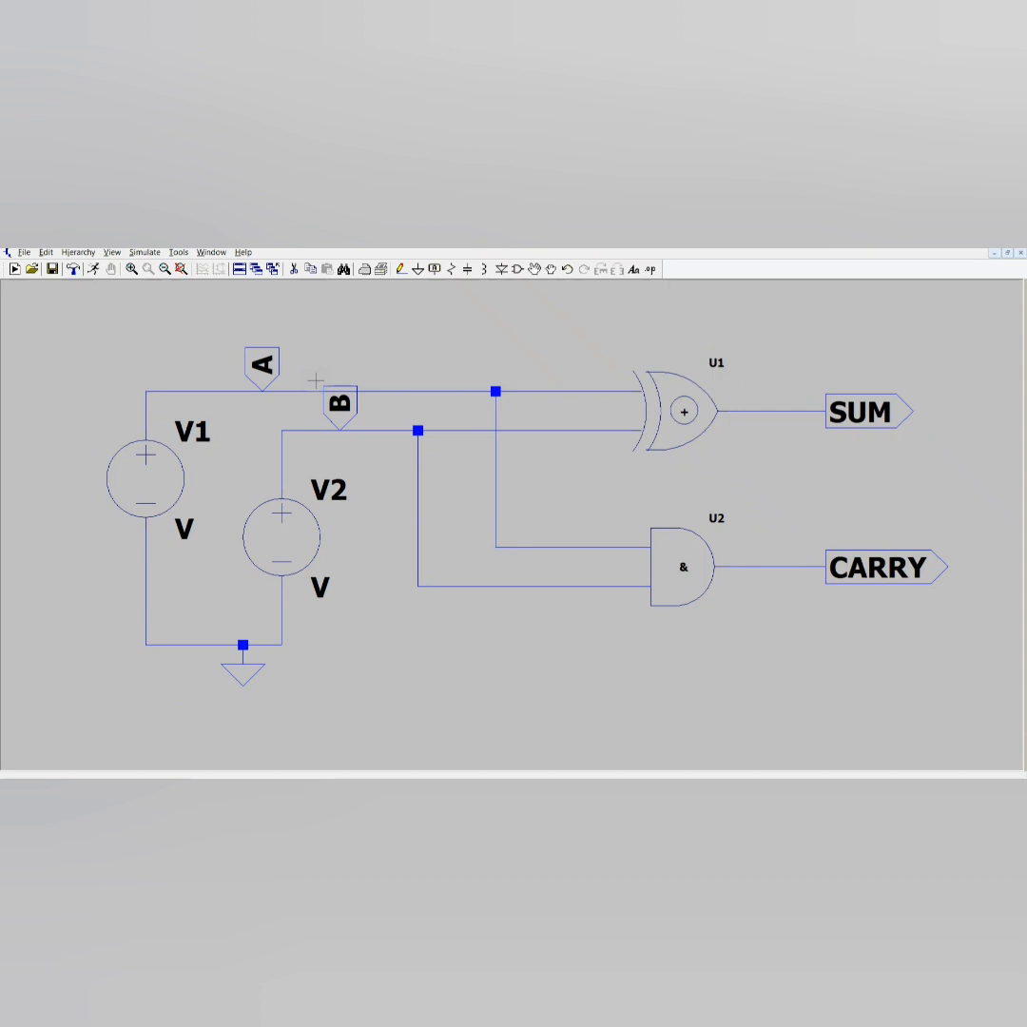
pyautogui.rightClick(351, 432)
pyautogui.click(338, 397)
pyautogui.rightClick(348, 412)
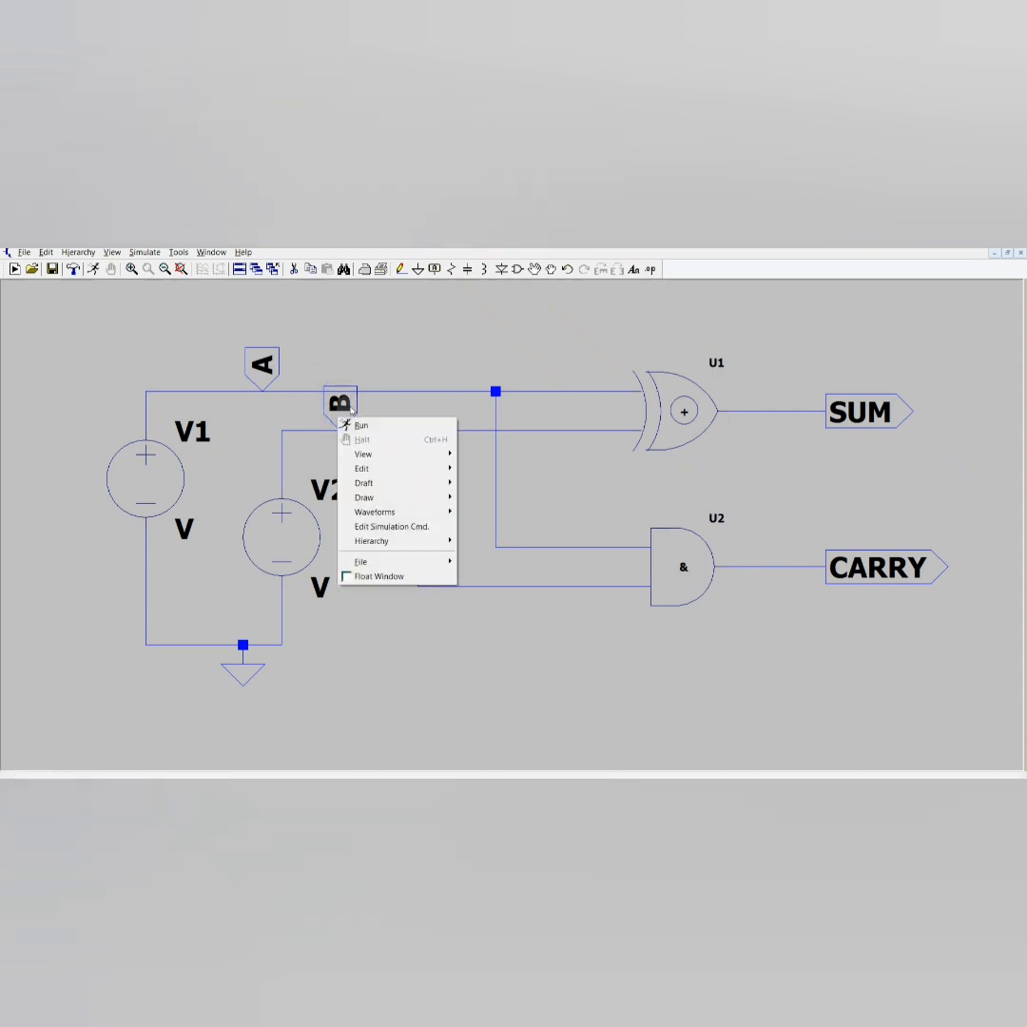
pyautogui.click(350, 406)
pyautogui.rightClick(350, 406)
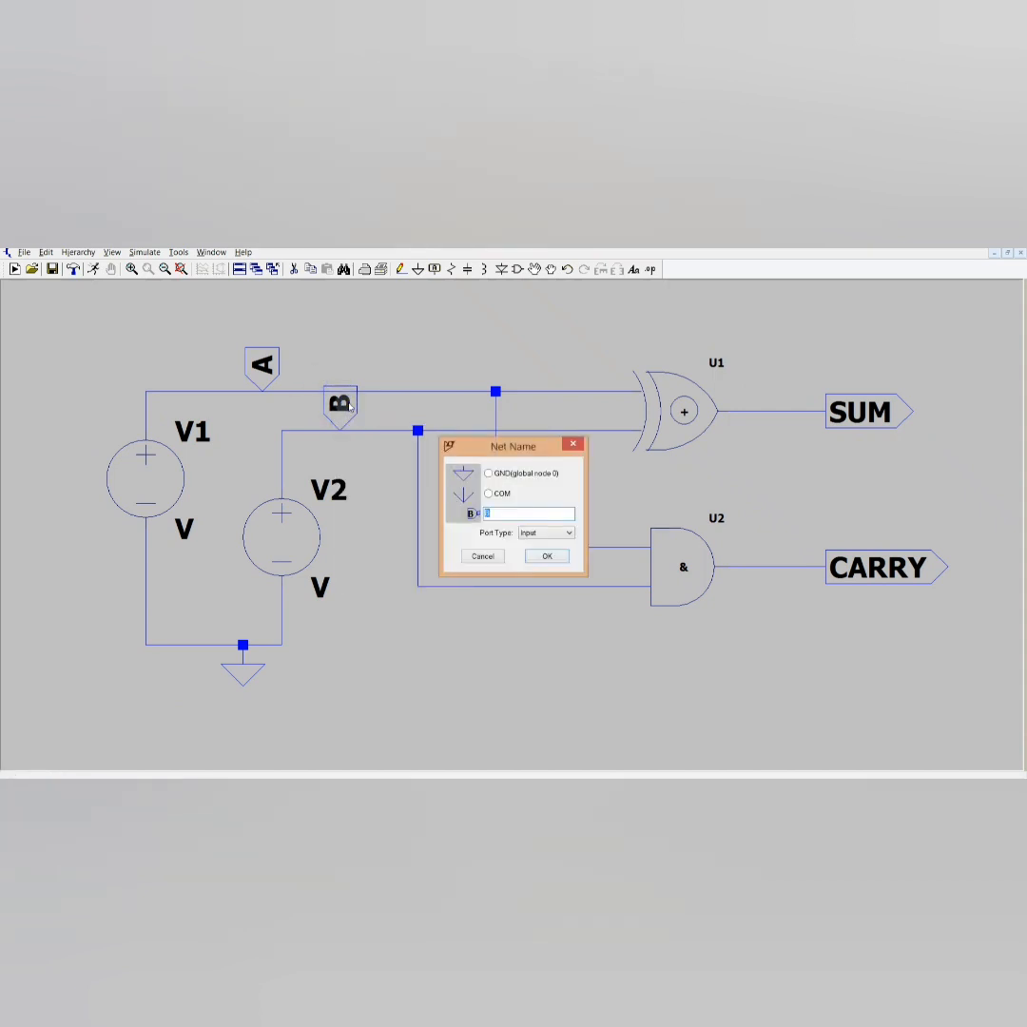
pyautogui.click(478, 555)
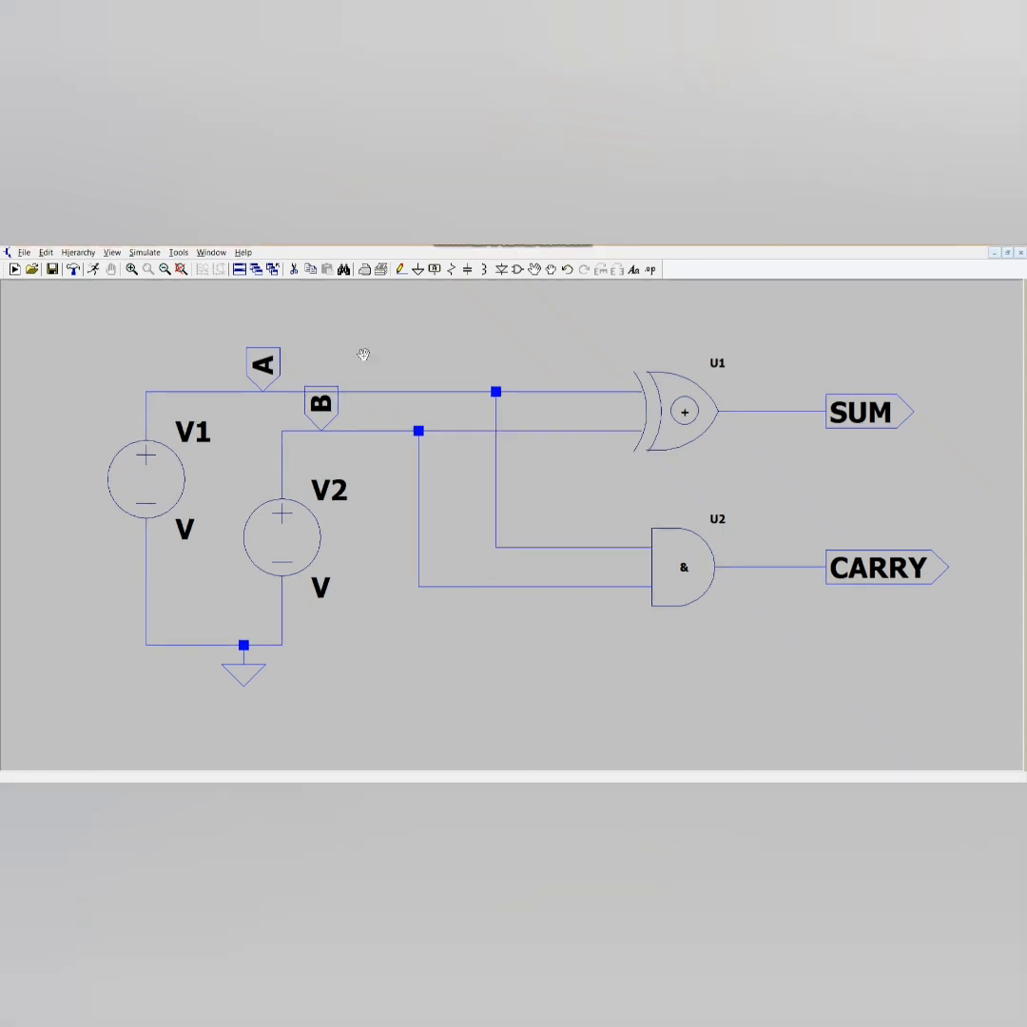
# Shift the B label along V2's horizontal wire, closer to the corner above V2.
pyautogui.click(322, 404)
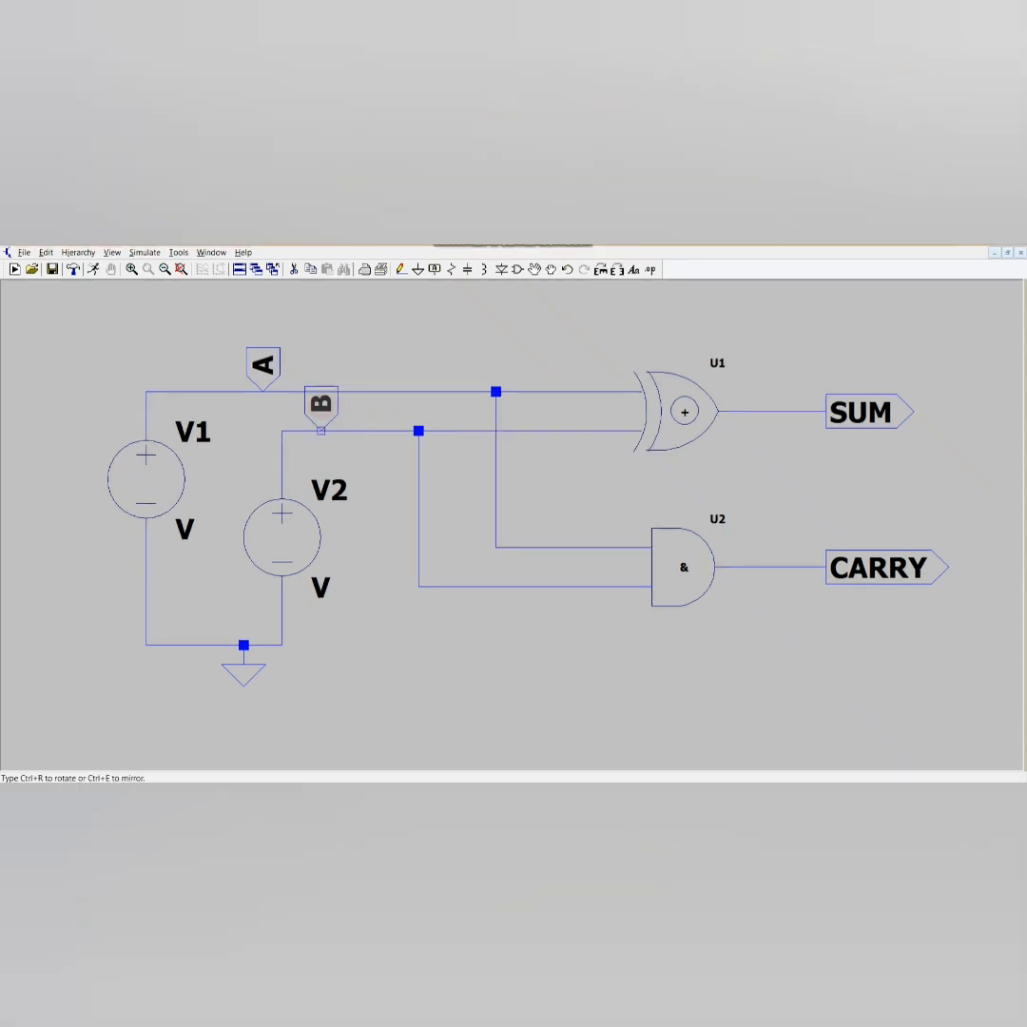
pyautogui.click(321, 403)
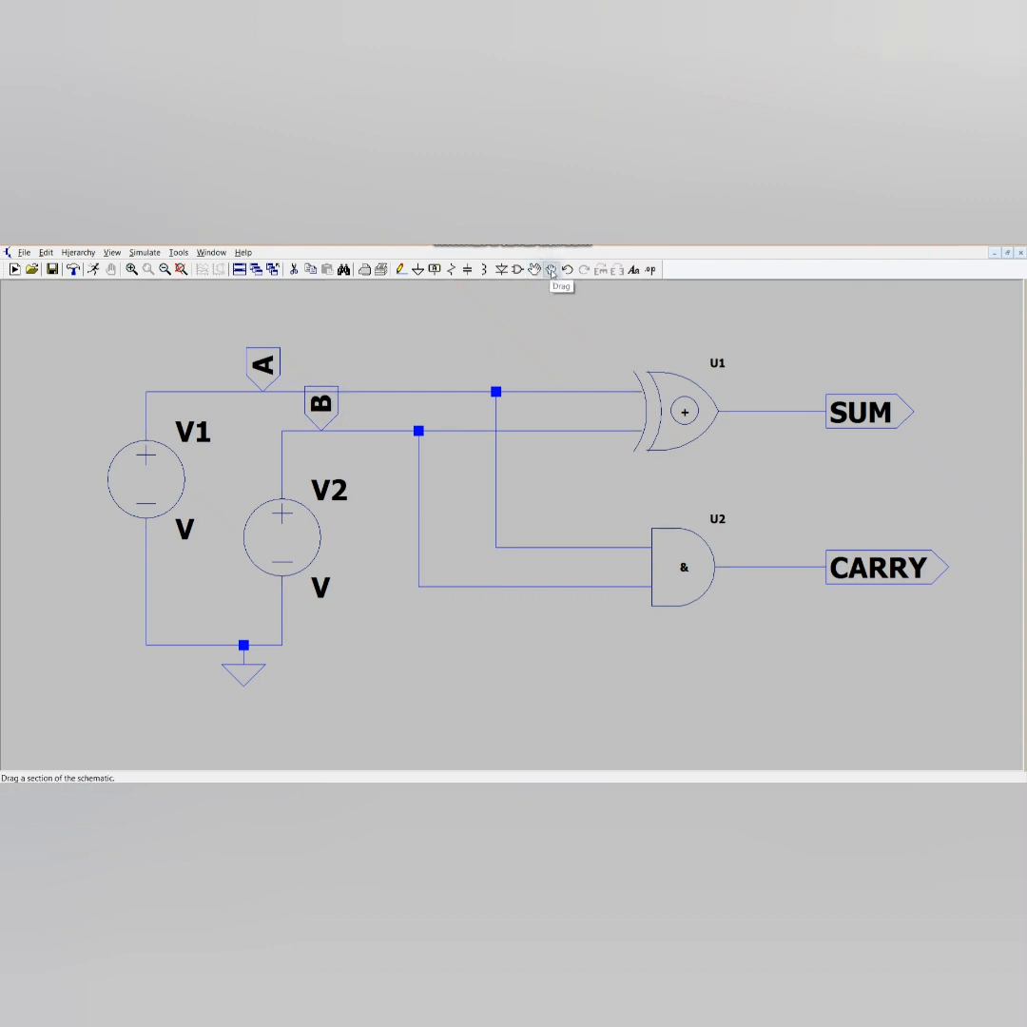
pyautogui.click(552, 270)
pyautogui.click(321, 403)
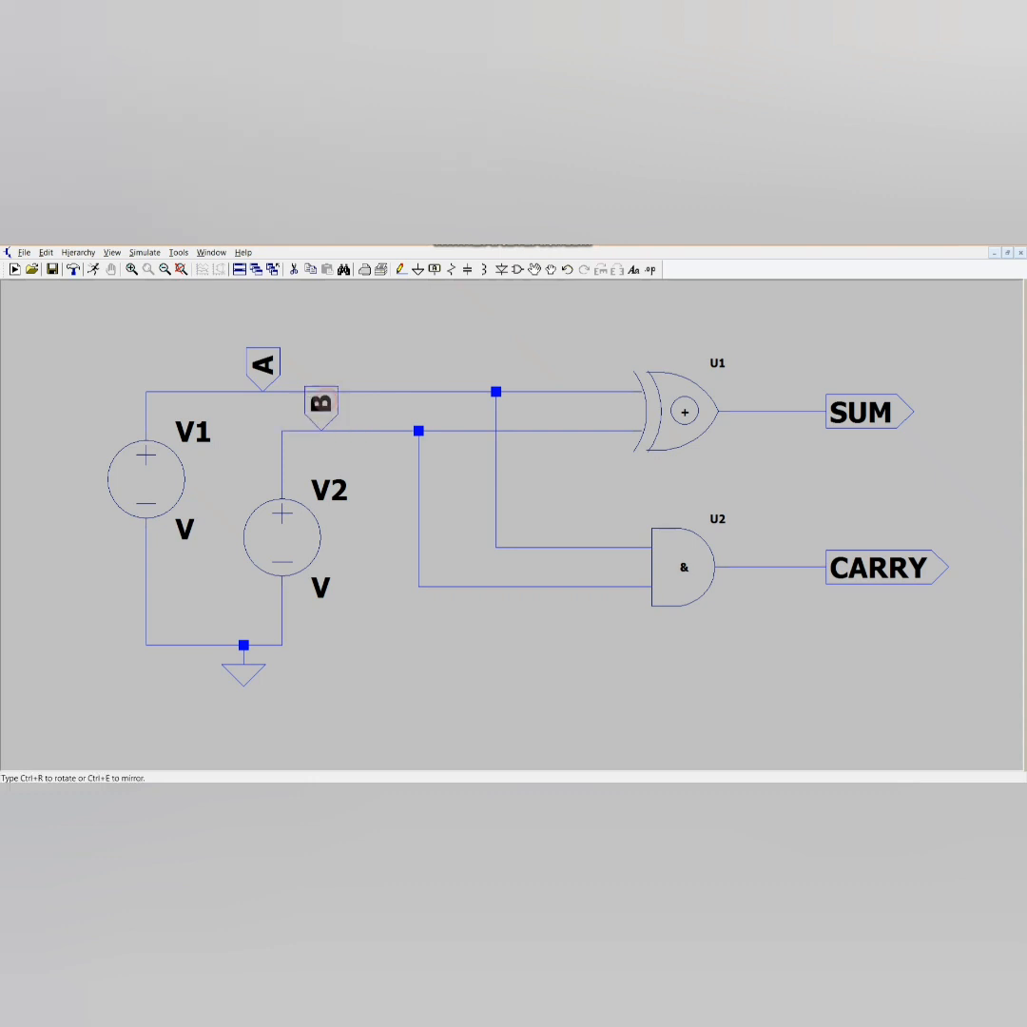
pyautogui.click(308, 391)
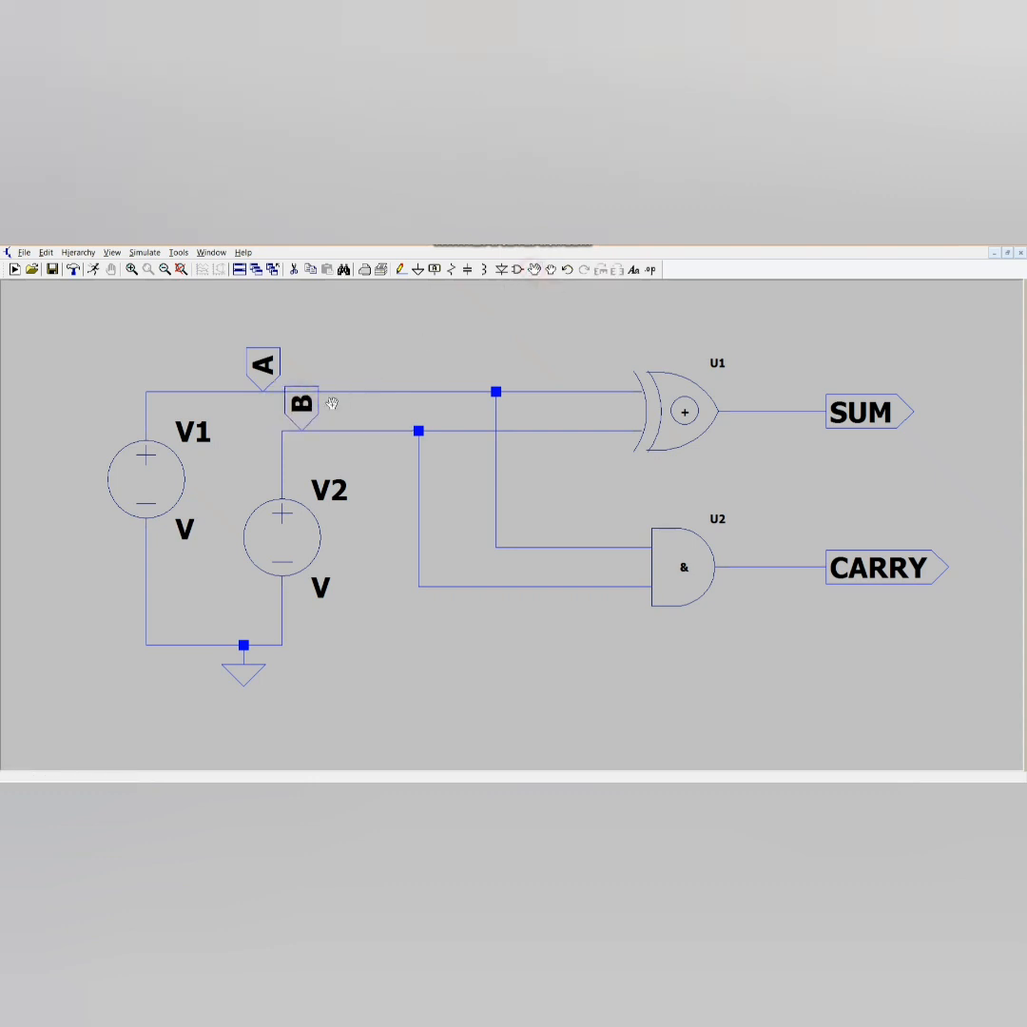
# Move the B label onto the vertical wire above V2, rotated and mirrored so its tip points left at the wire.
pyautogui.click(302, 404)
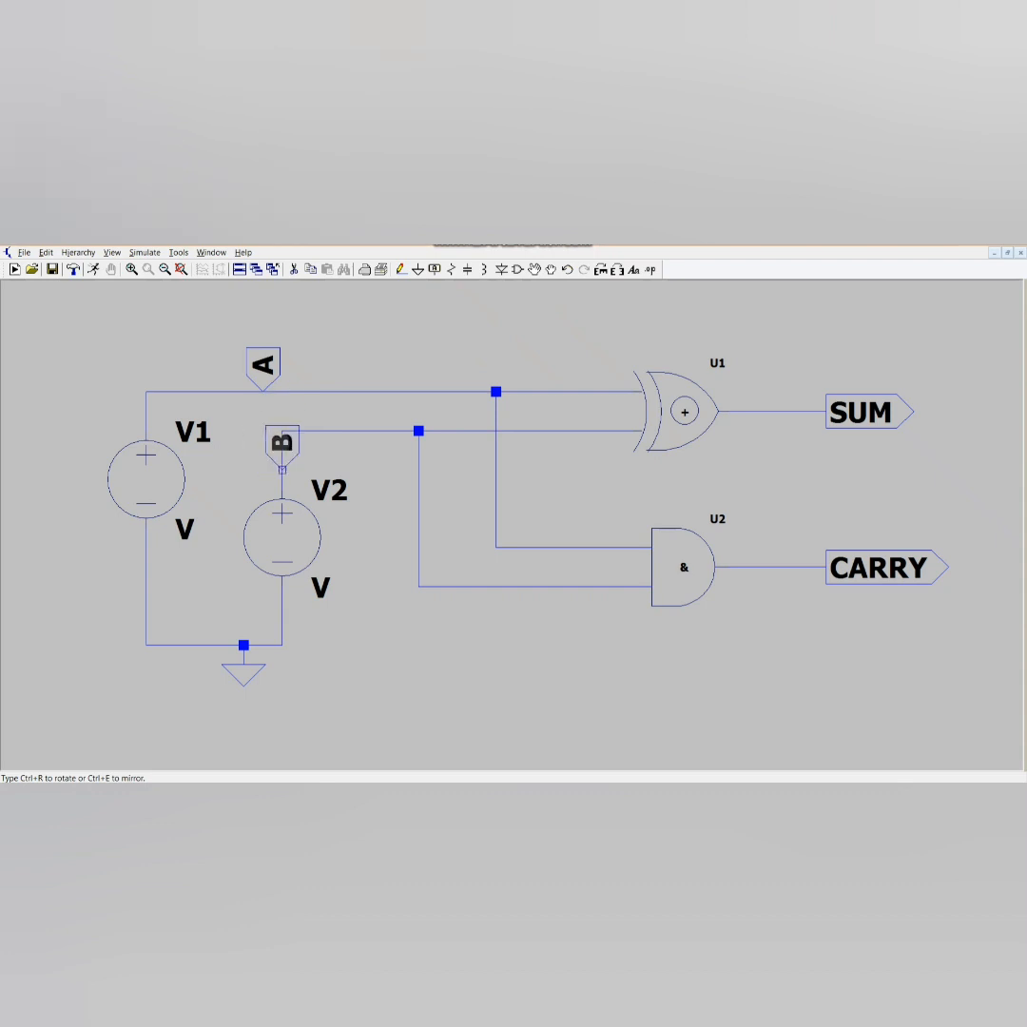
pyautogui.click(275, 441)
pyautogui.click(306, 466)
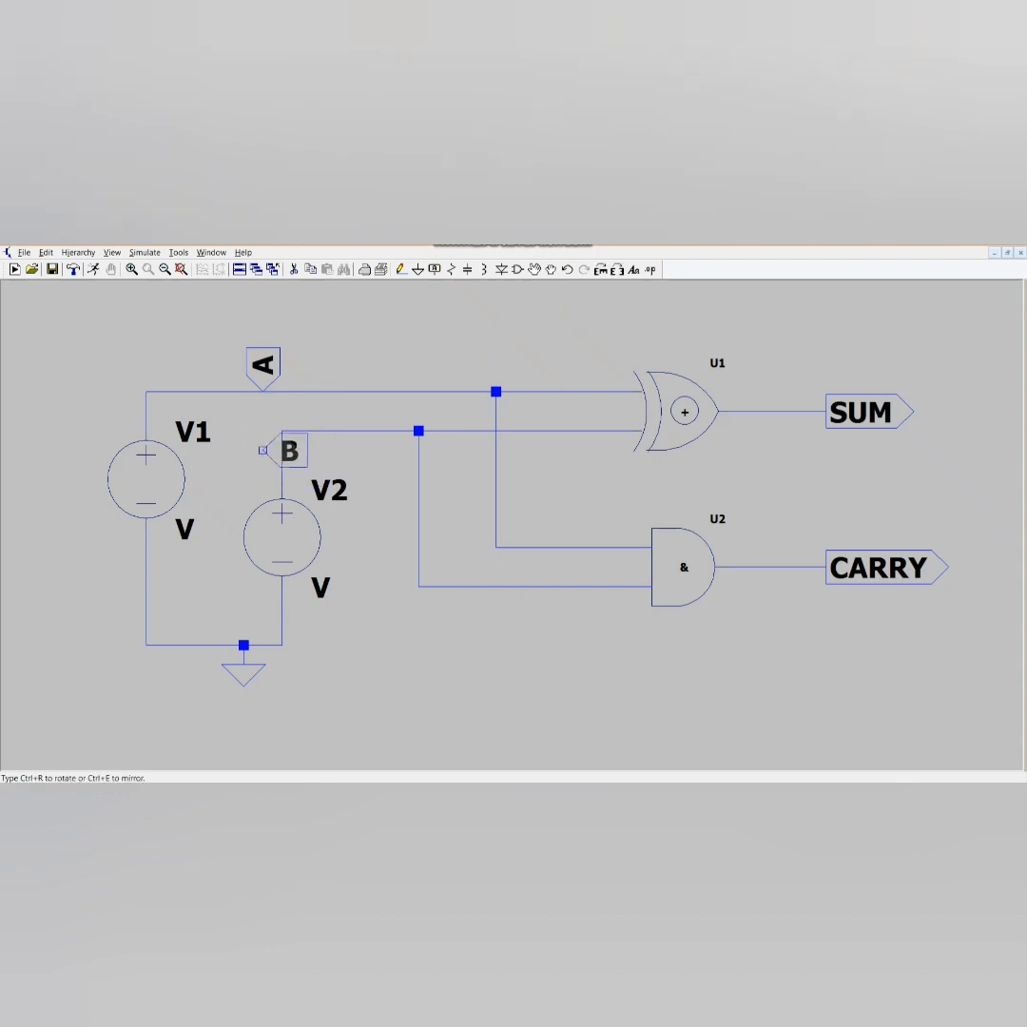
pyautogui.hotkey('ctrl', 'e')
pyautogui.click(284, 454)
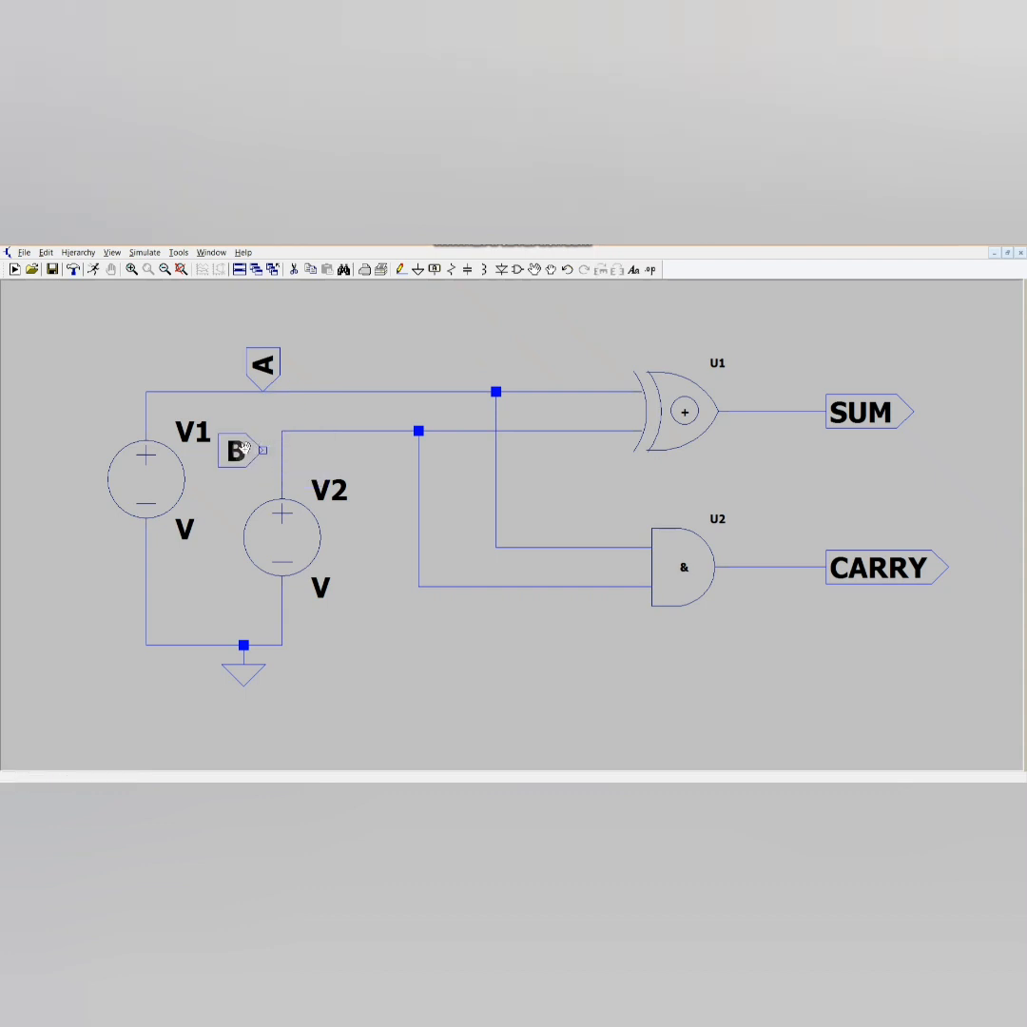
pyautogui.hotkey('ctrl', 'e')
pyautogui.click(264, 449)
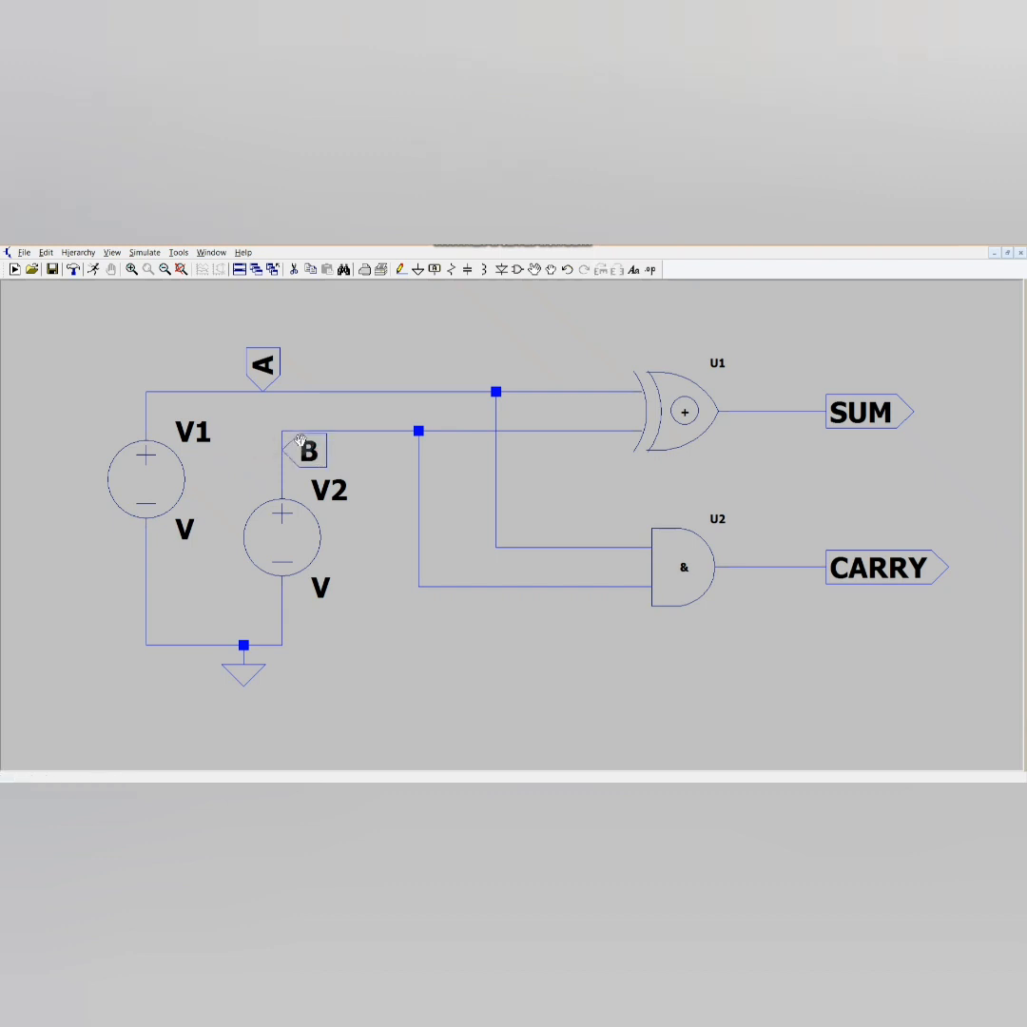
# Move the A label to the wire corner above V1, rotated and mirrored so its tip points right at the corner.
pyautogui.click(270, 364)
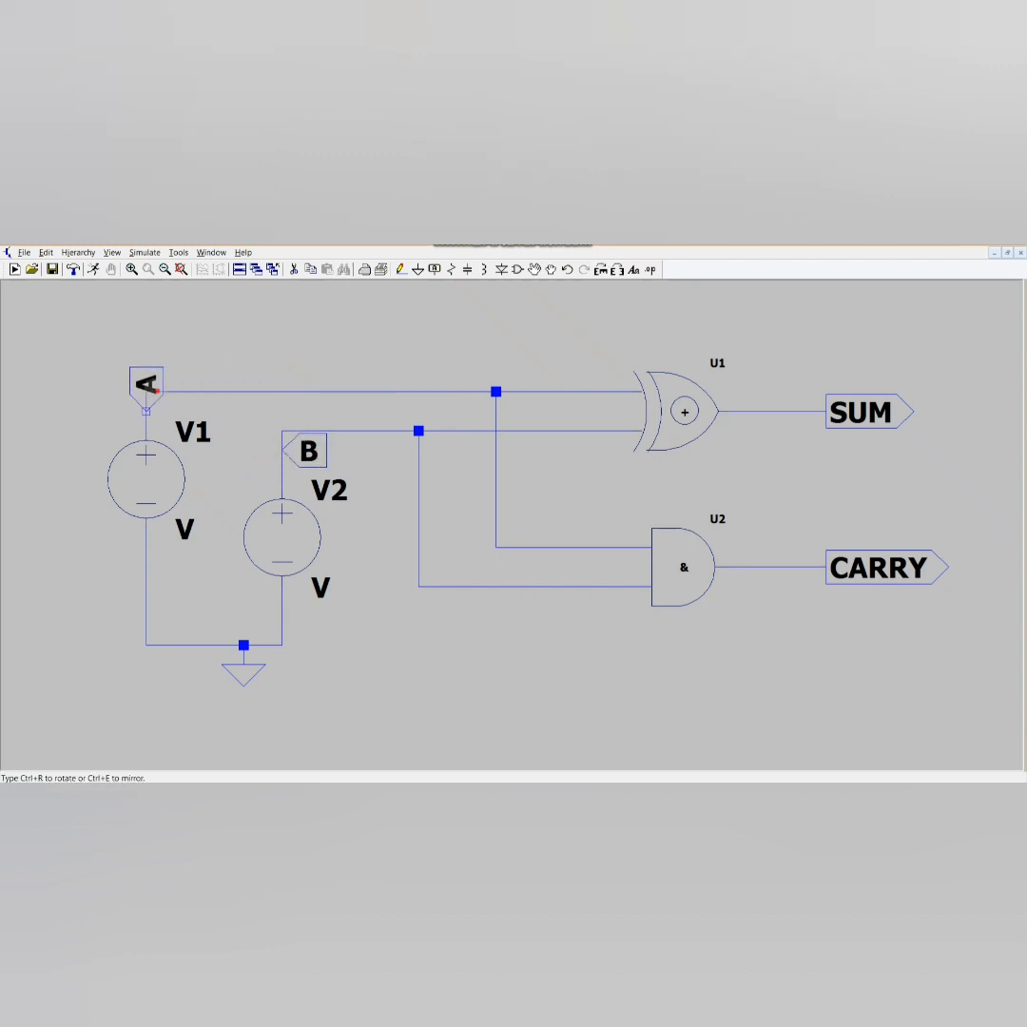
pyautogui.hotkey('ctrl', 'r')
pyautogui.click(157, 391)
pyautogui.click(157, 395)
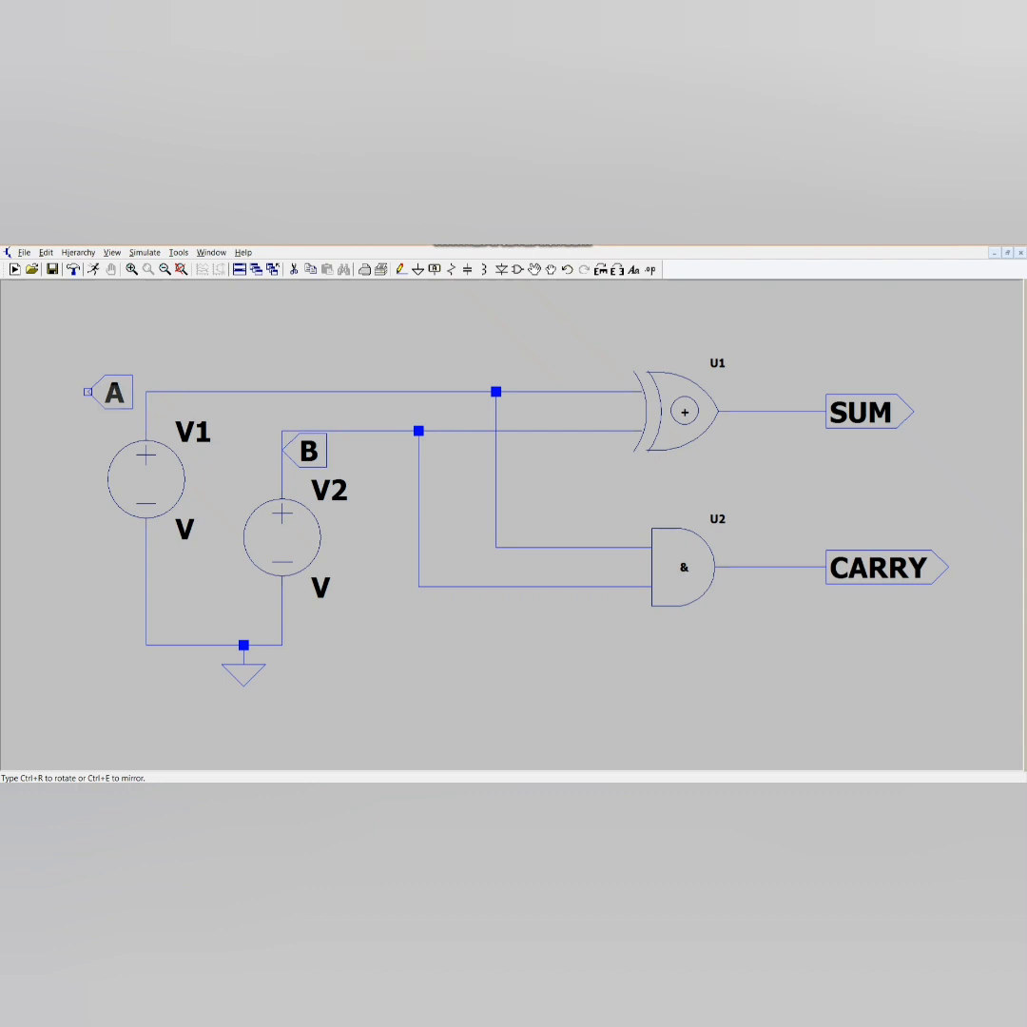
pyautogui.hotkey('ctrl', 'e')
pyautogui.click(133, 395)
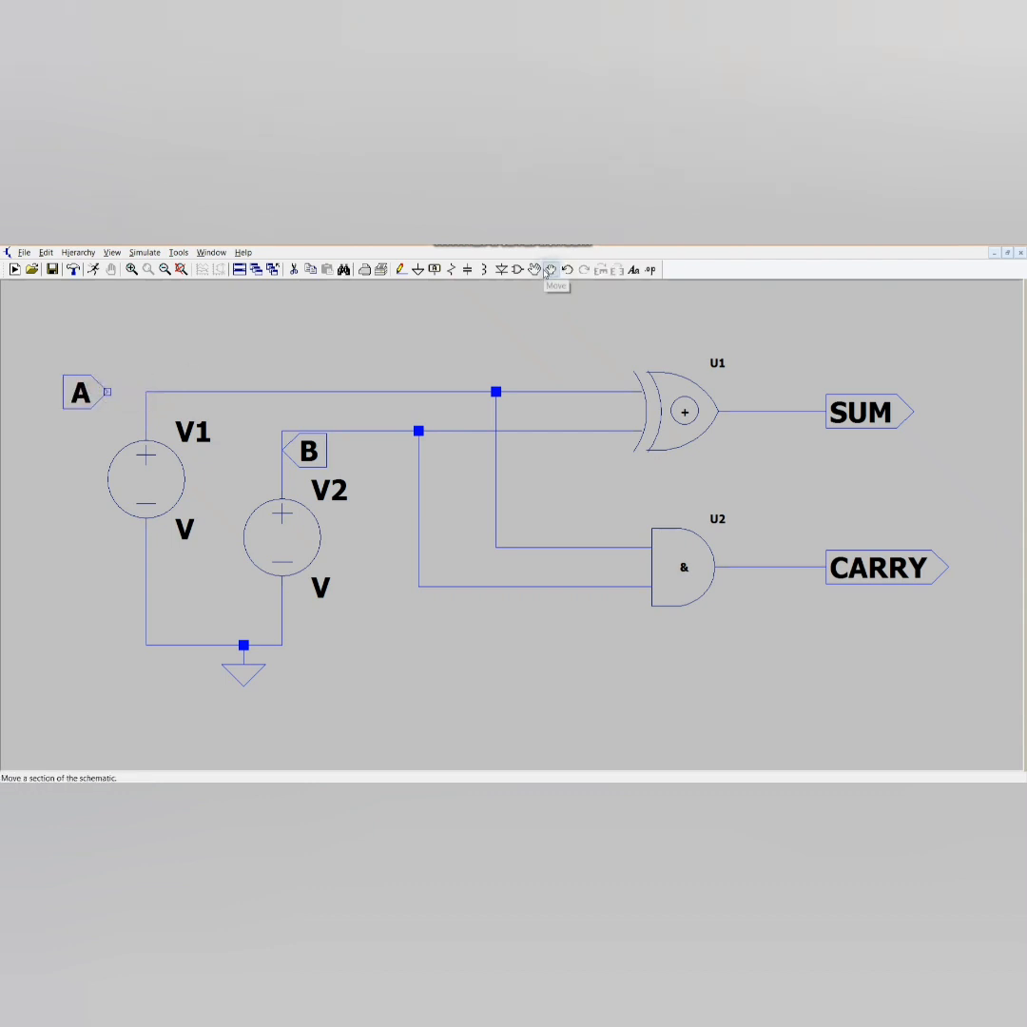
pyautogui.click(535, 271)
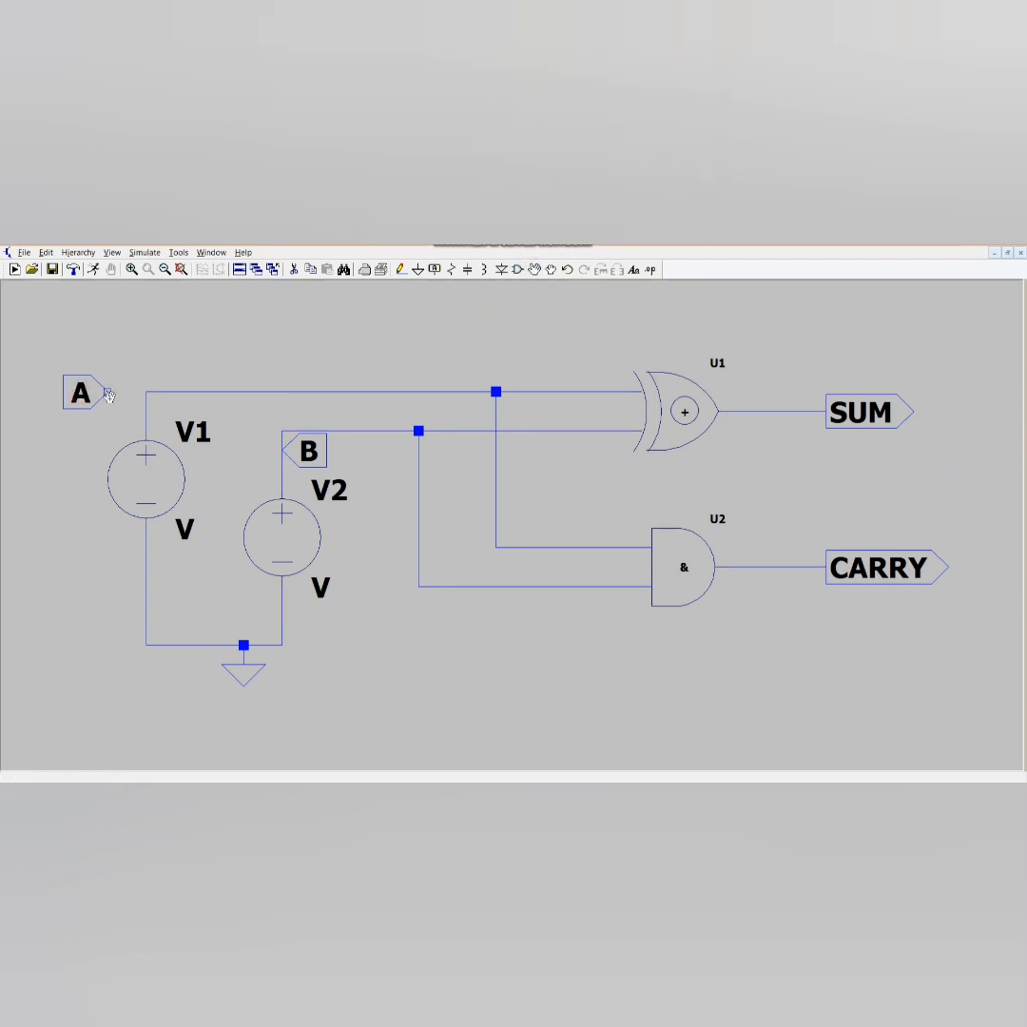
pyautogui.moveTo(76, 389); pyautogui.dragTo(149, 397)
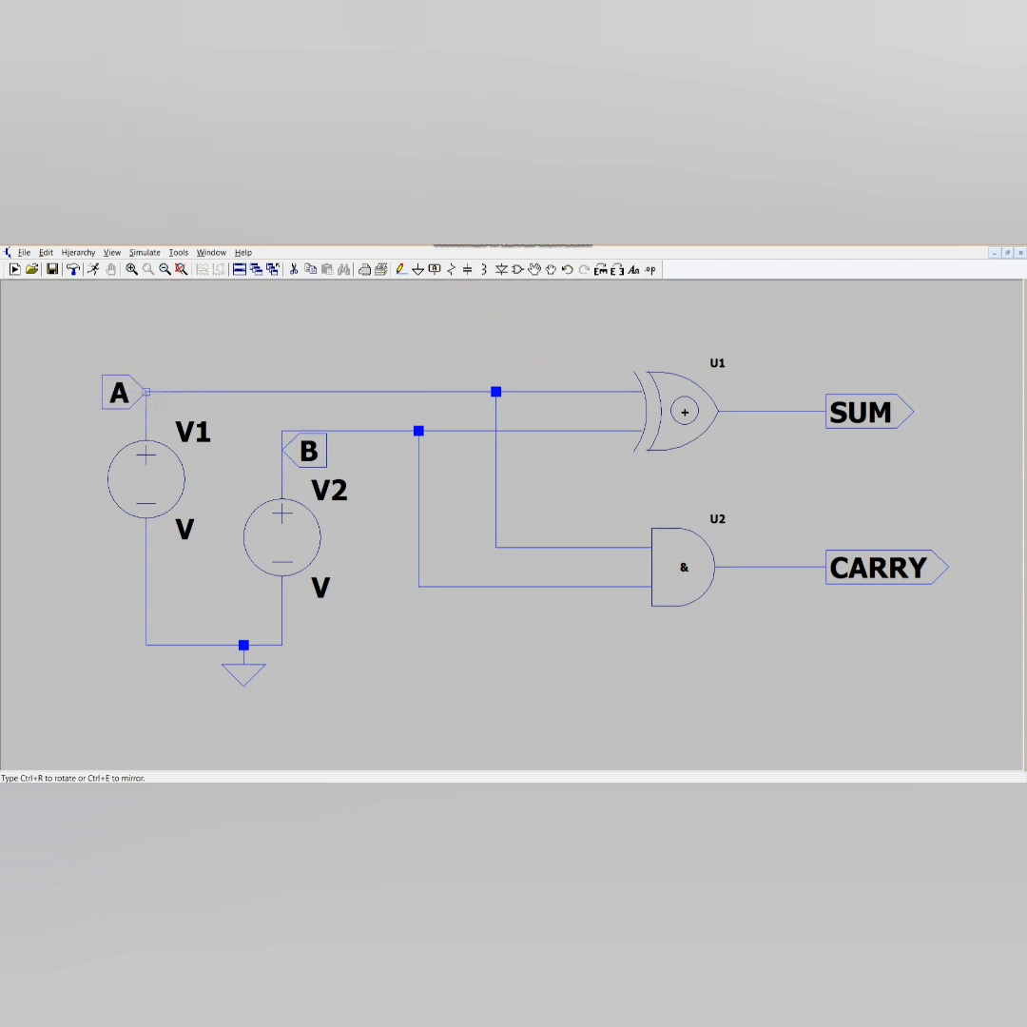
pyautogui.click(147, 394)
# Move the B label to the wire corner above V2, mirrored so its tip points right, and save the schematic.
pyautogui.moveTo(310, 447); pyautogui.dragTo(262, 427)
pyautogui.click(280, 430)
pyautogui.click(309, 451)
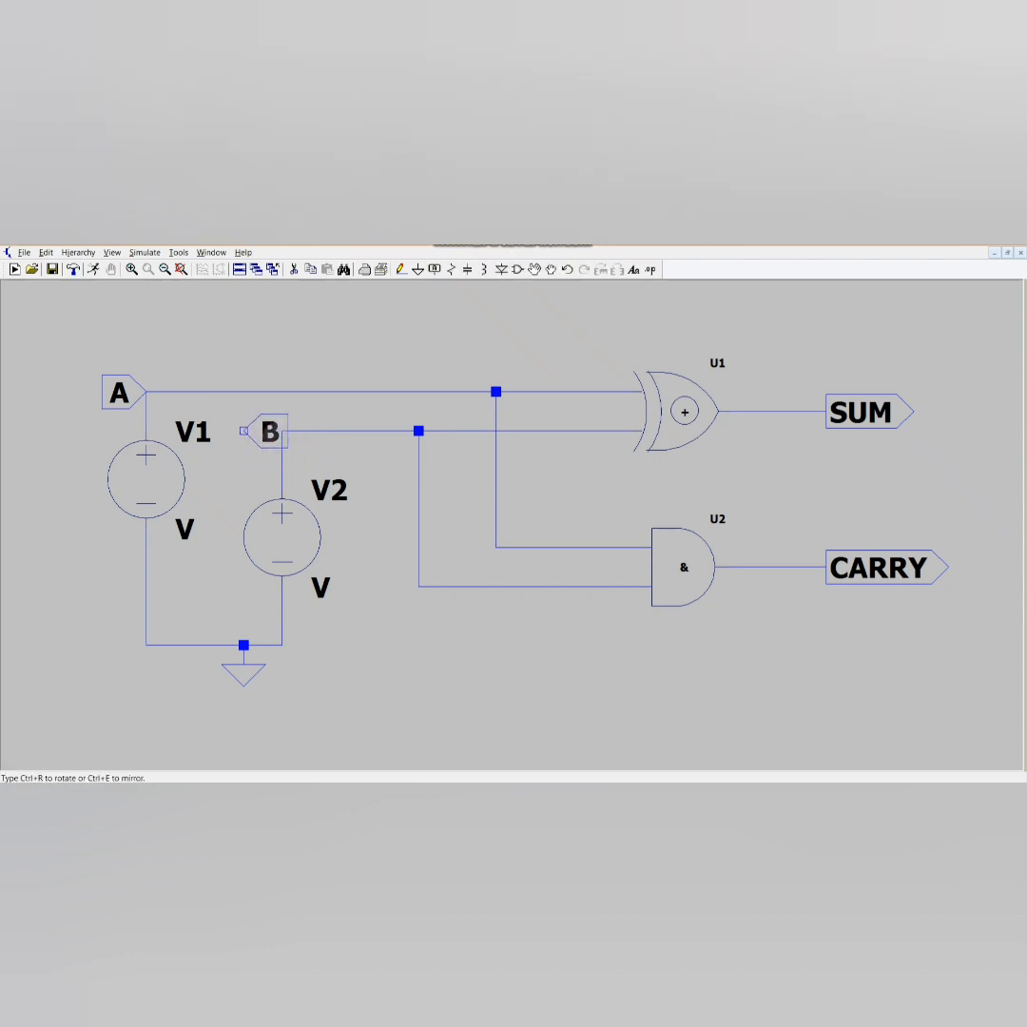
pyautogui.click(230, 415)
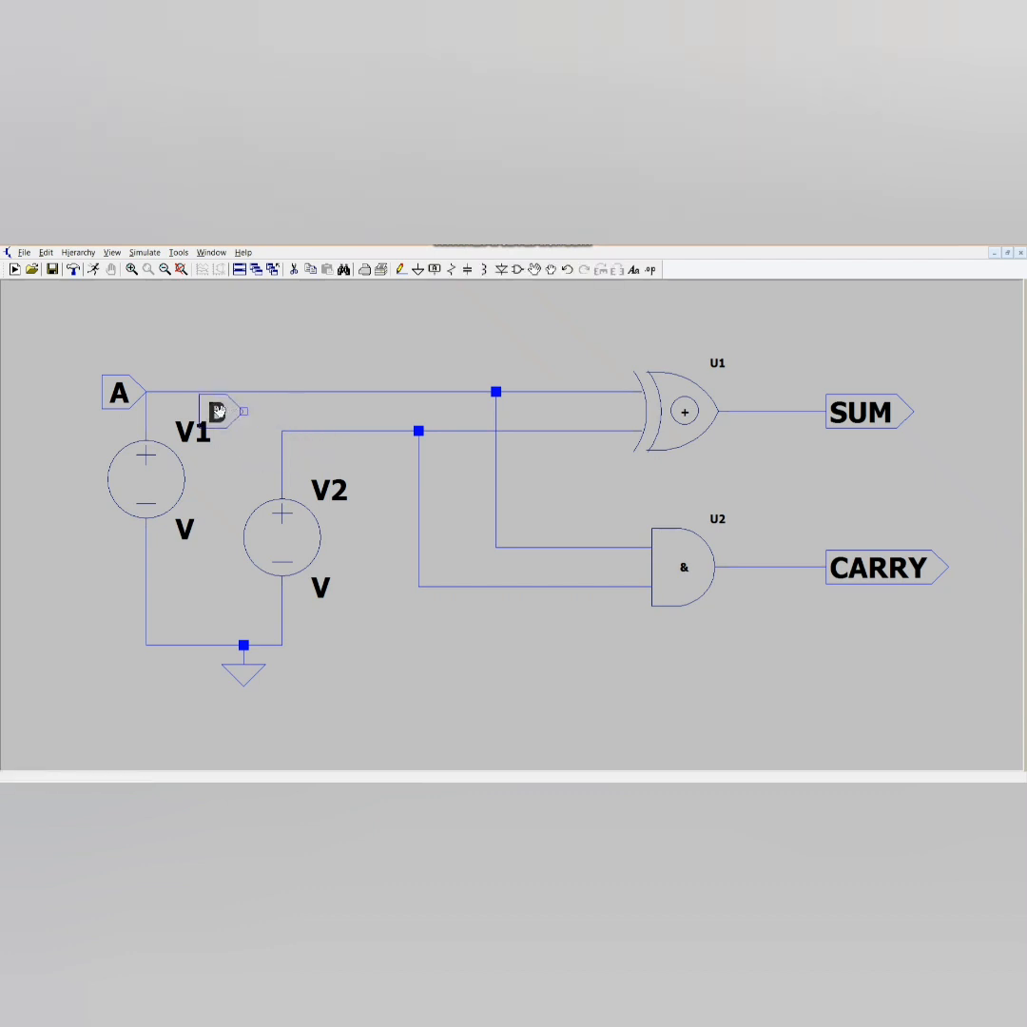
pyautogui.click(230, 414)
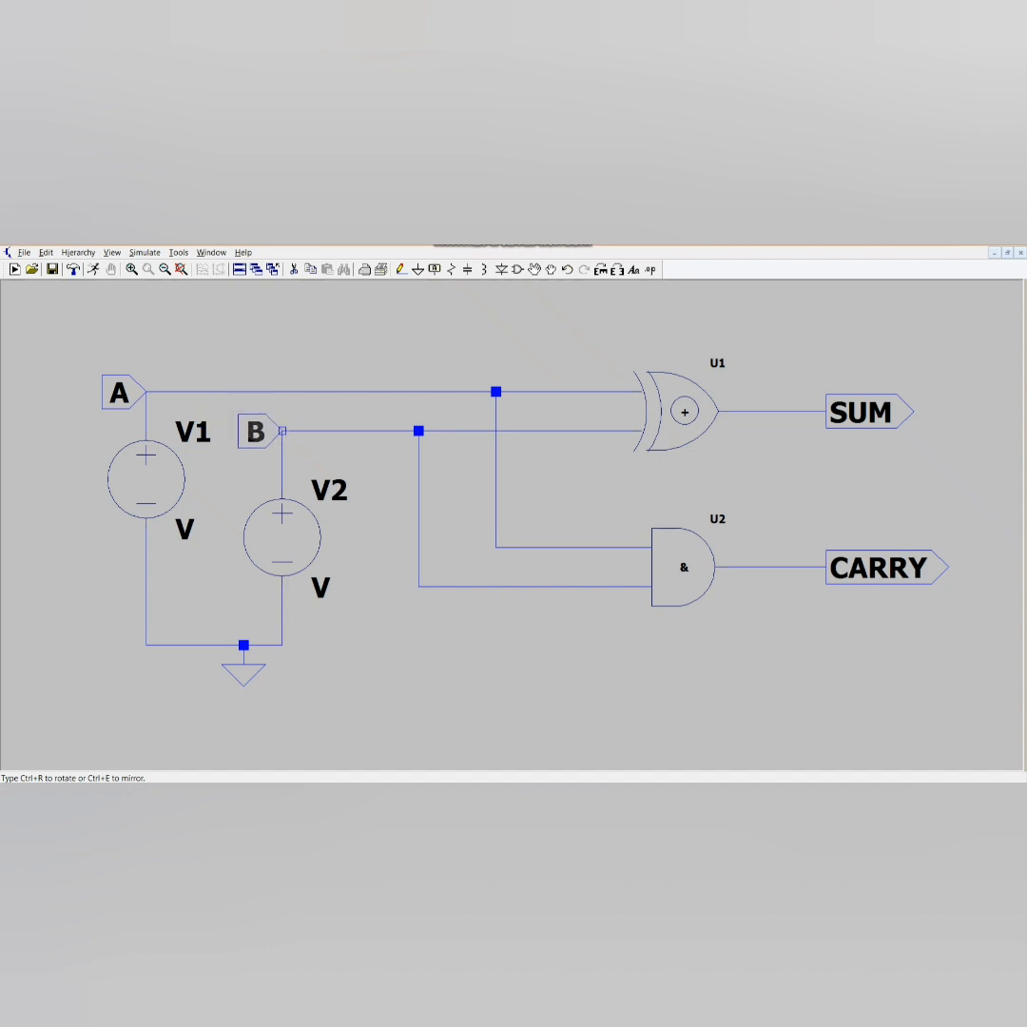
pyautogui.click(257, 430)
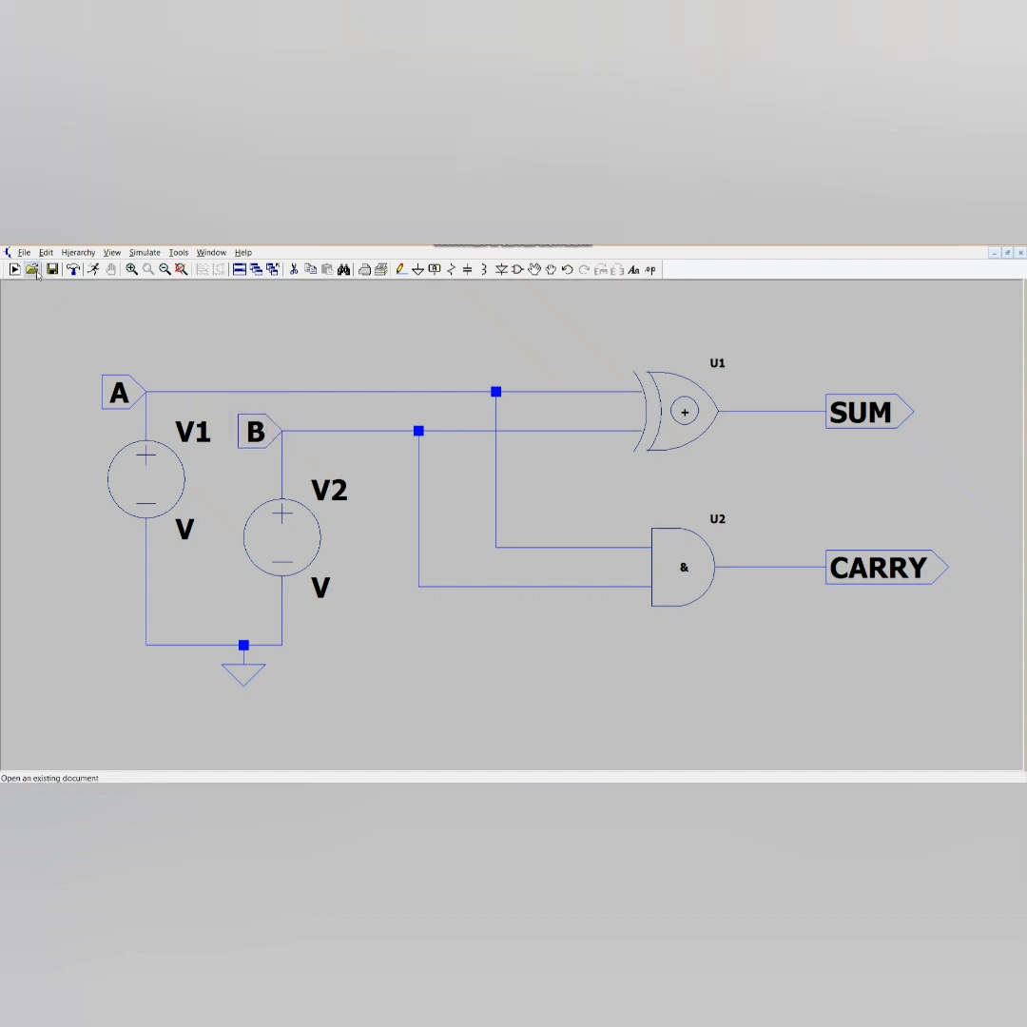
pyautogui.click(52, 270)
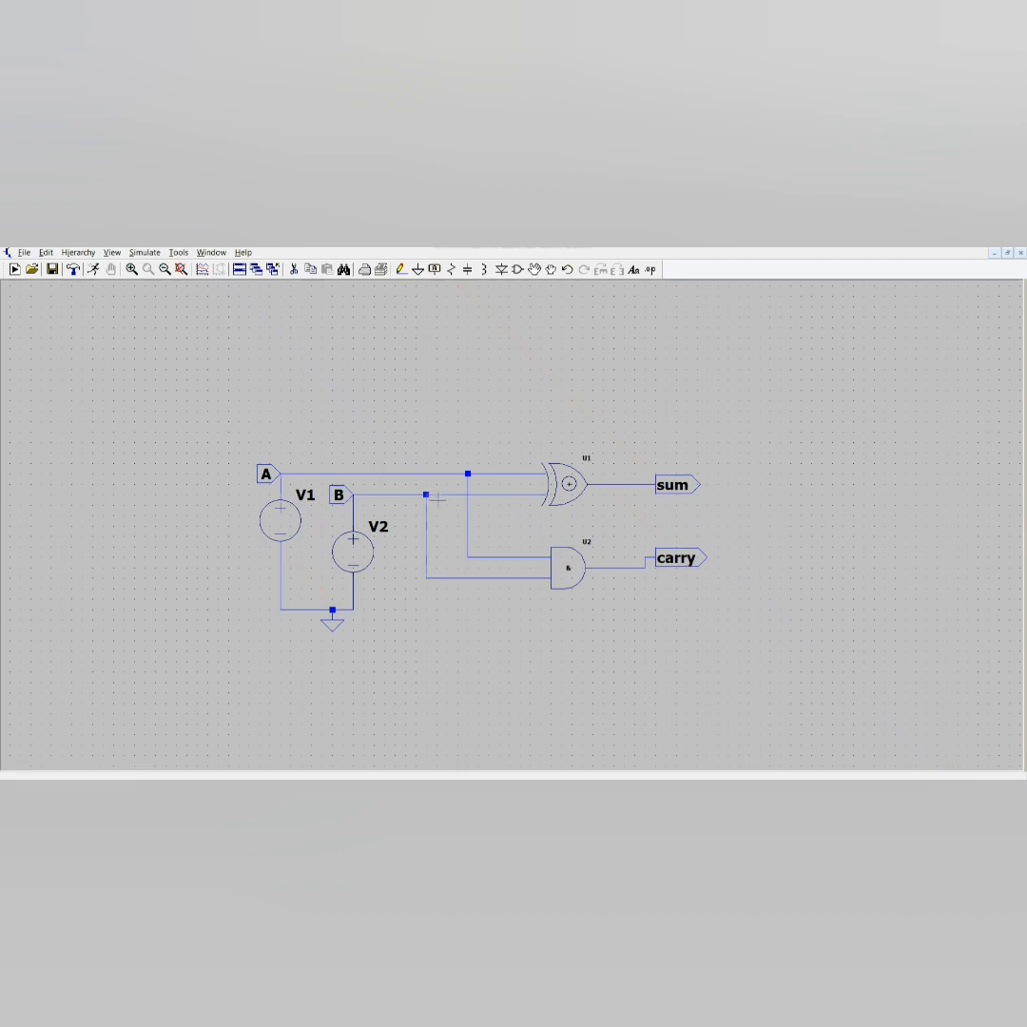
# Set V1 to a PULSE function with Vinitial 0, Von 5, delay, rise and fall times 0, Ton 5n and Tperiod 10n.
pyautogui.scroll(-1, 436, 498)
pyautogui.scroll(-1, 436, 498)
pyautogui.scroll(-1, 438, 504)
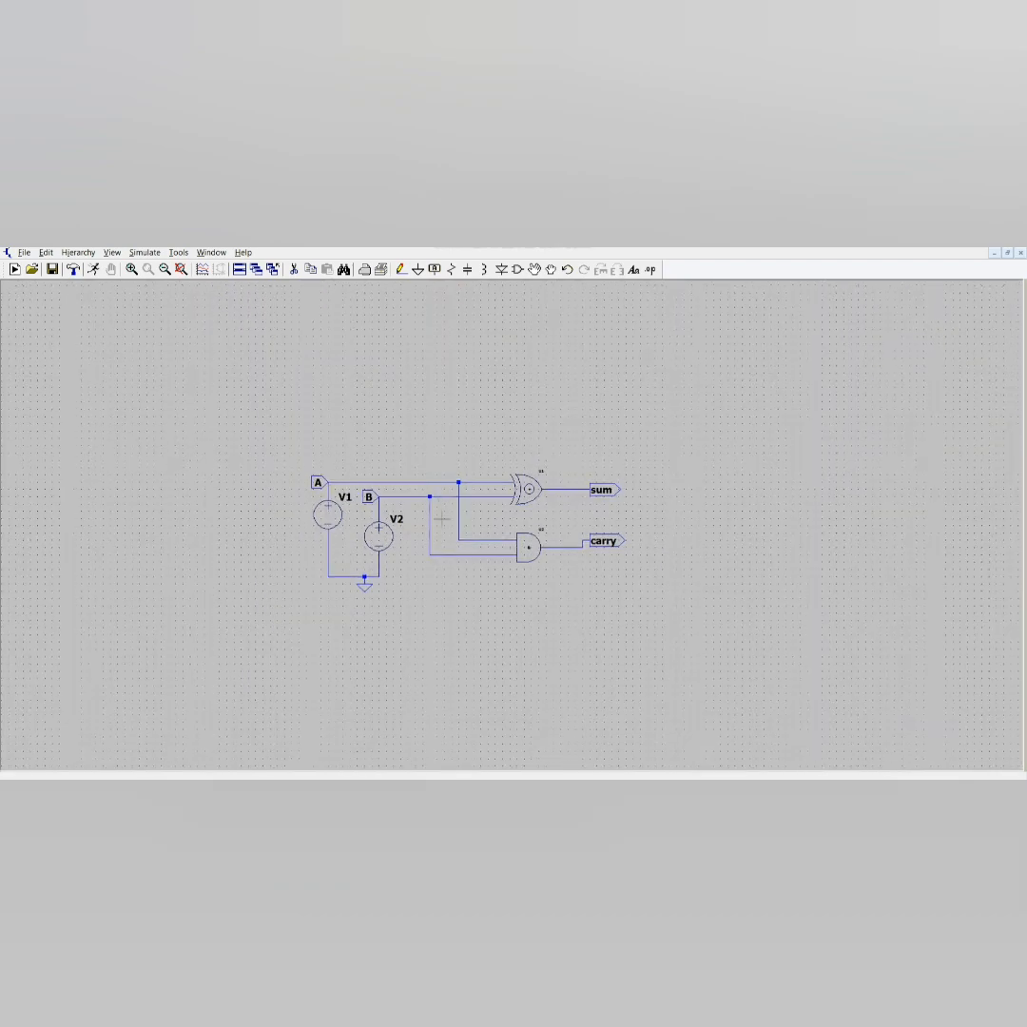
pyautogui.scroll(4, 439, 504)
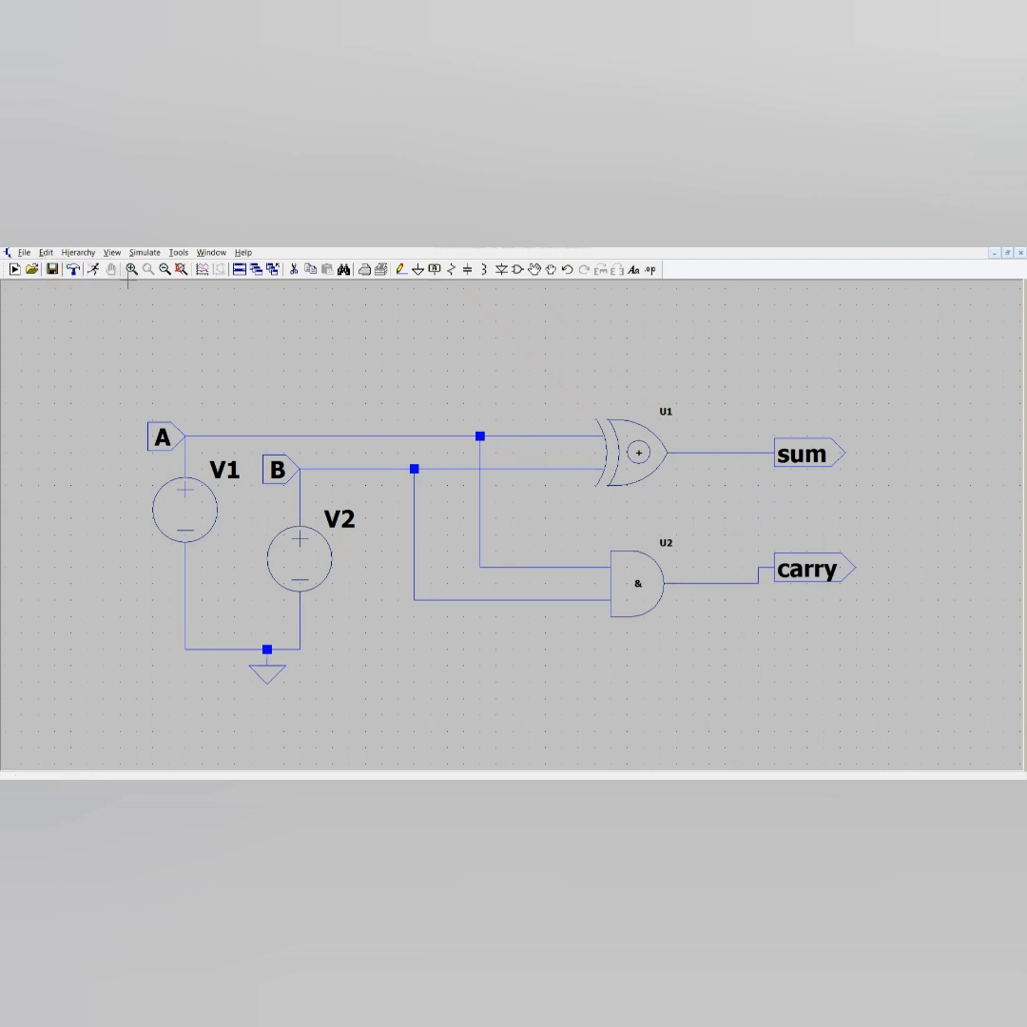
pyautogui.click(93, 269)
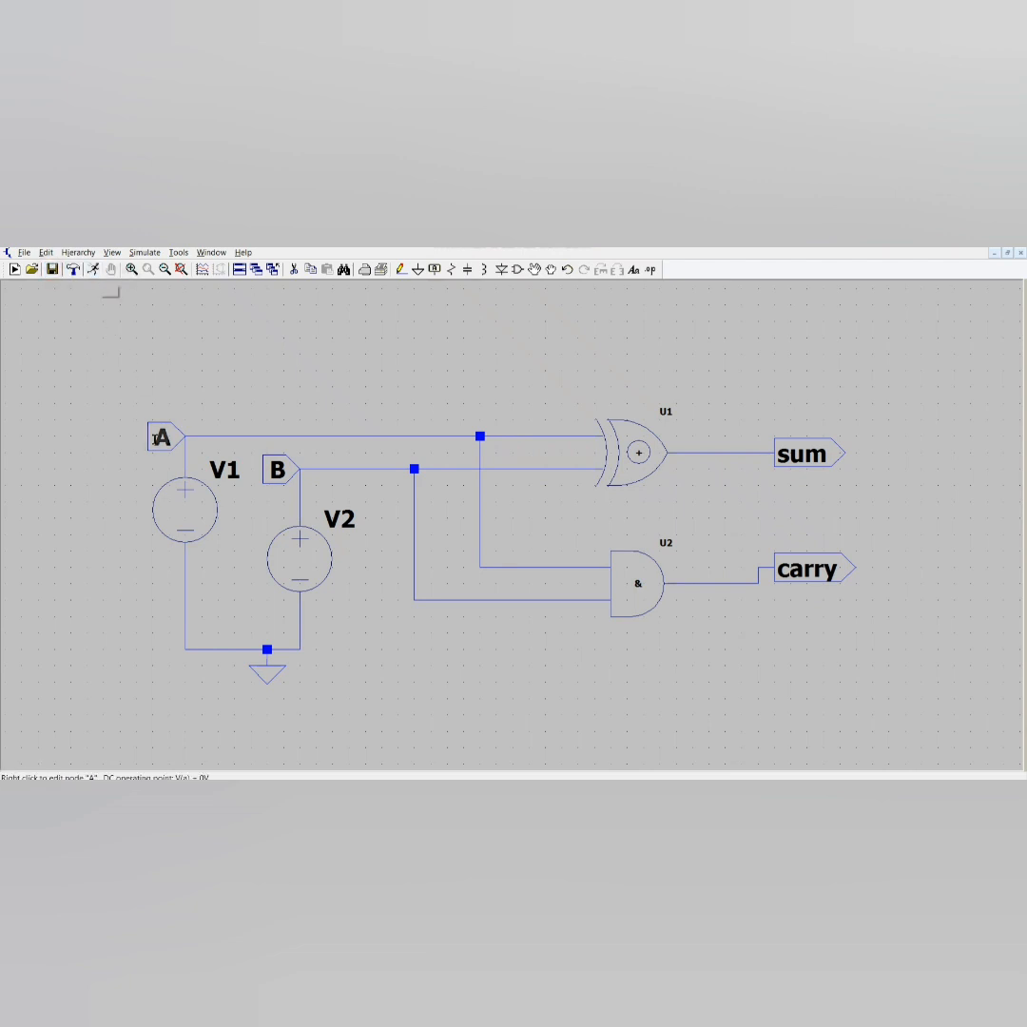
pyautogui.rightClick(195, 517)
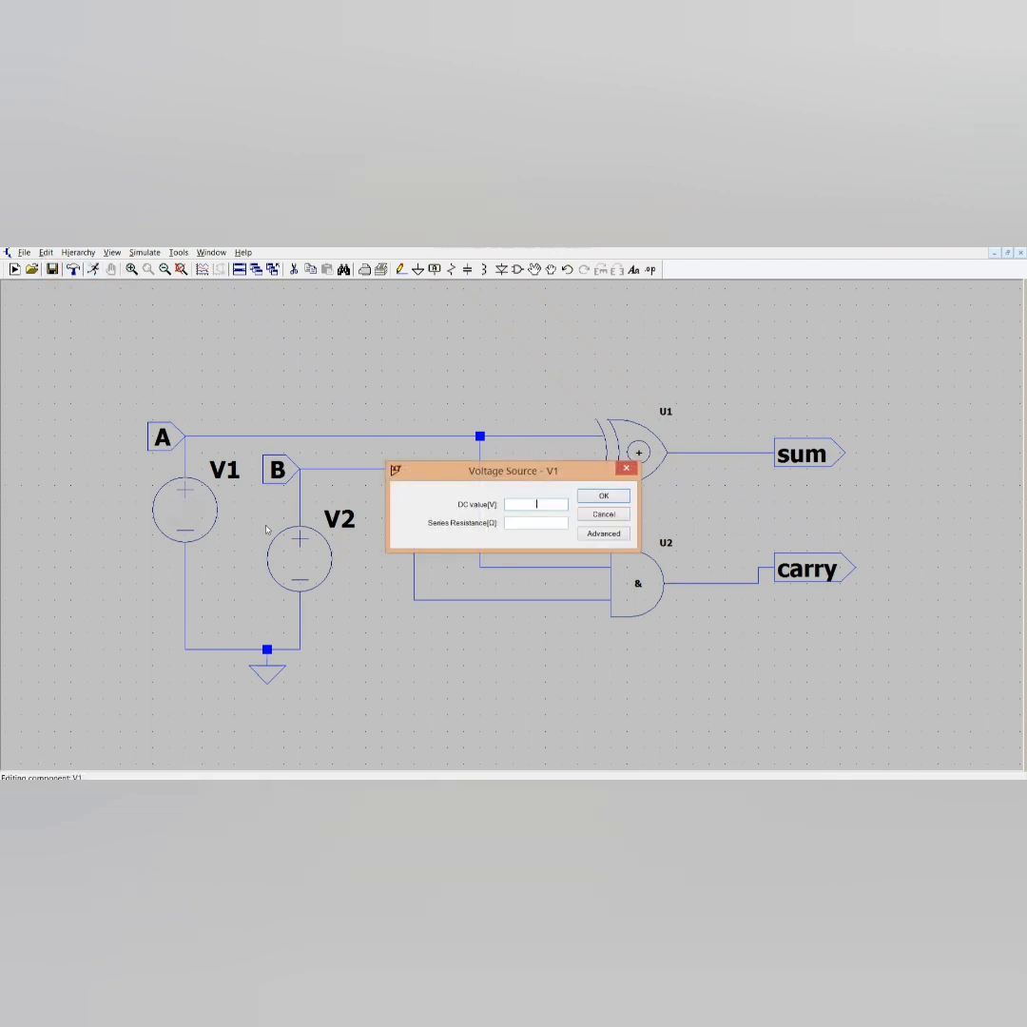
pyautogui.click(604, 535)
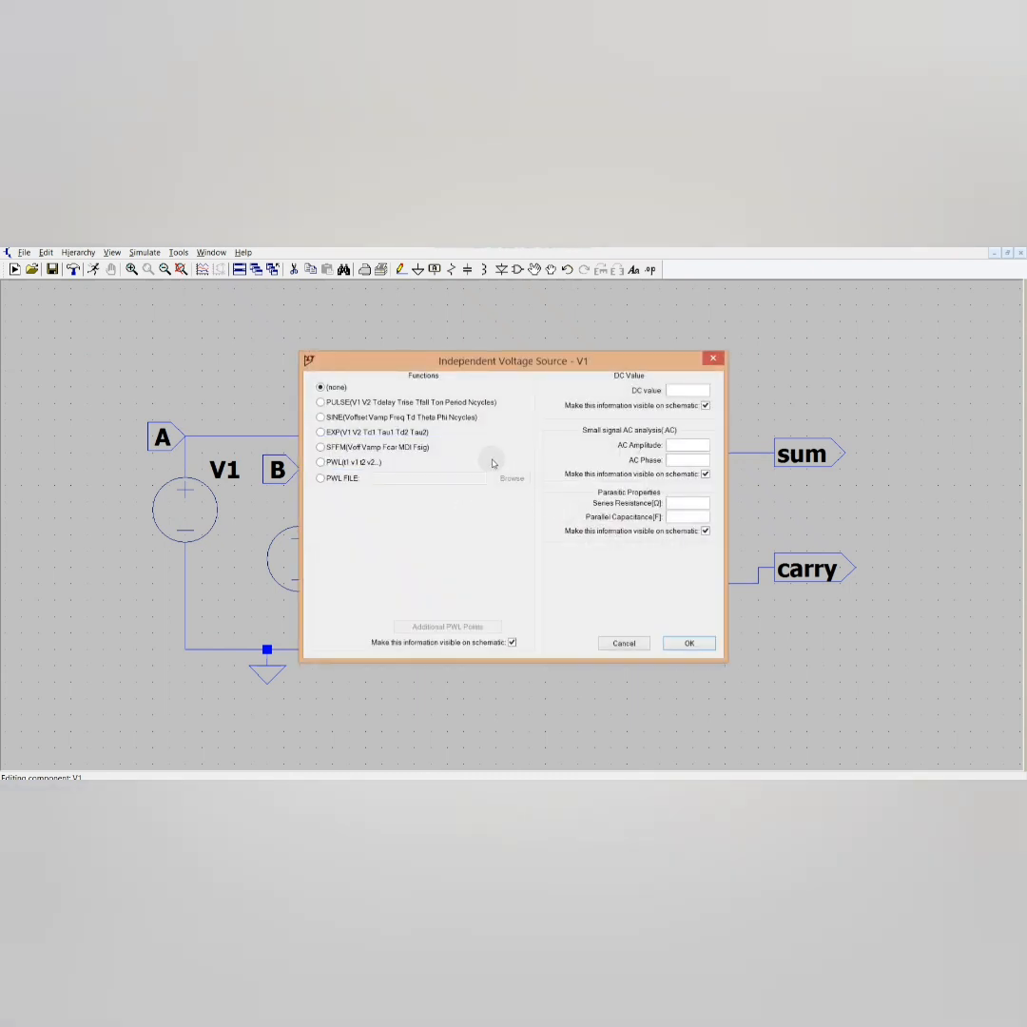
pyautogui.click(322, 402)
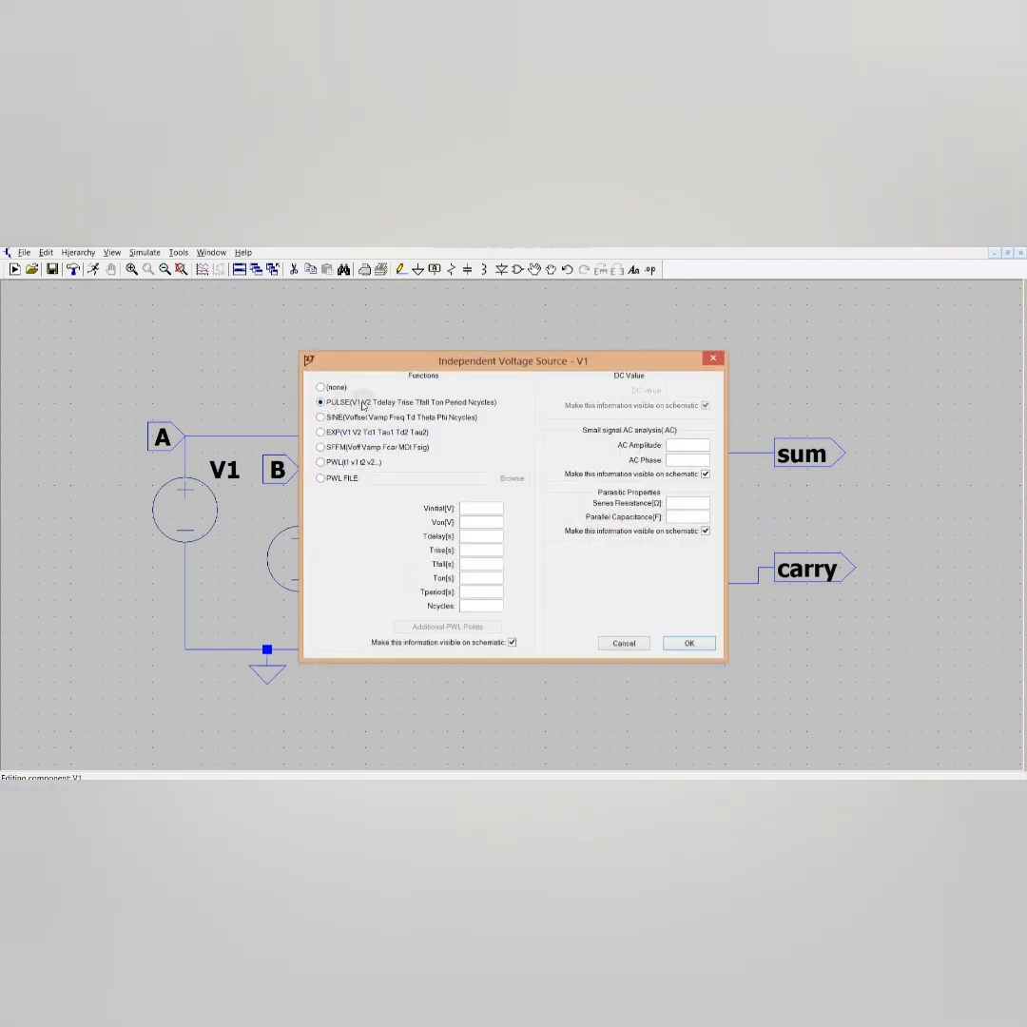
pyautogui.click(476, 508)
pyautogui.write('0')
pyautogui.click(688, 643)
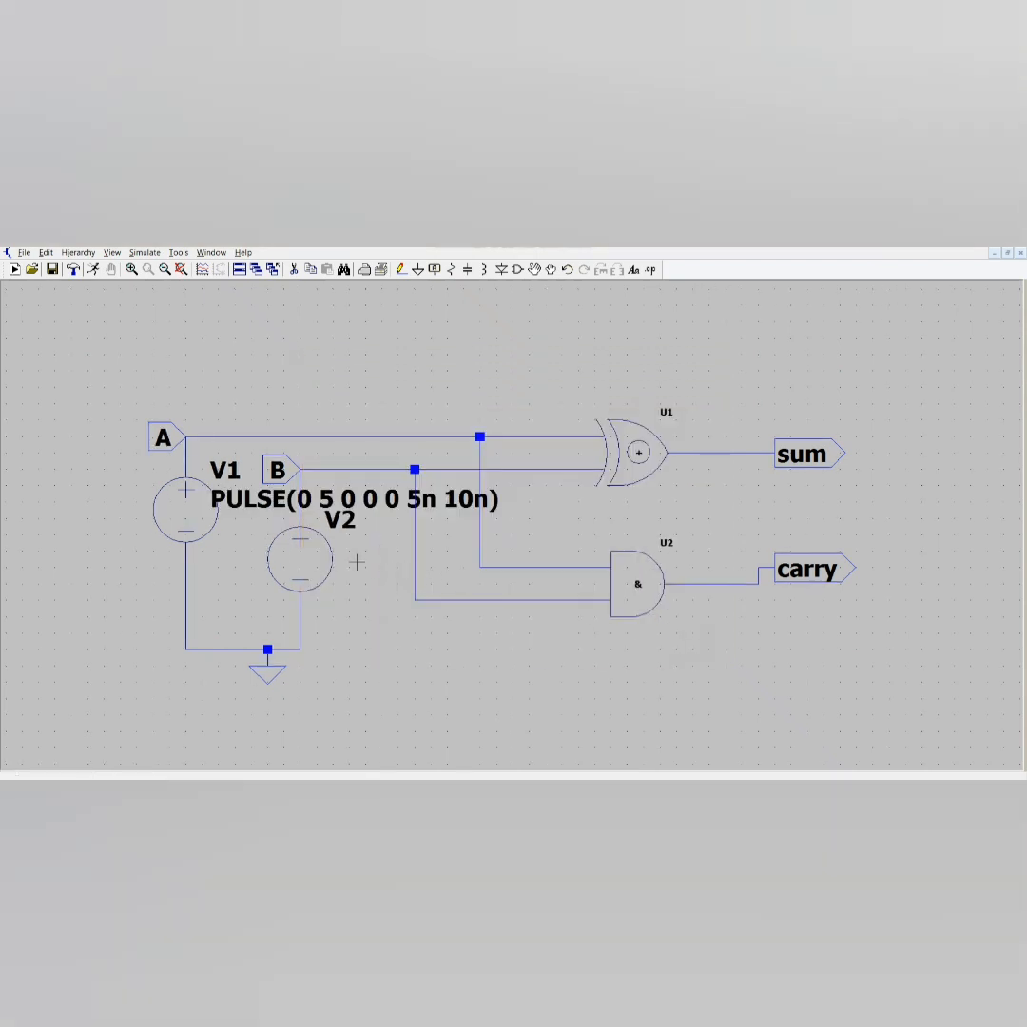
# Set V2 to a PULSE function with Vinitial 0, Von 5, Ton 3n and Tperiod 12n.
pyautogui.rightClick(300, 557)
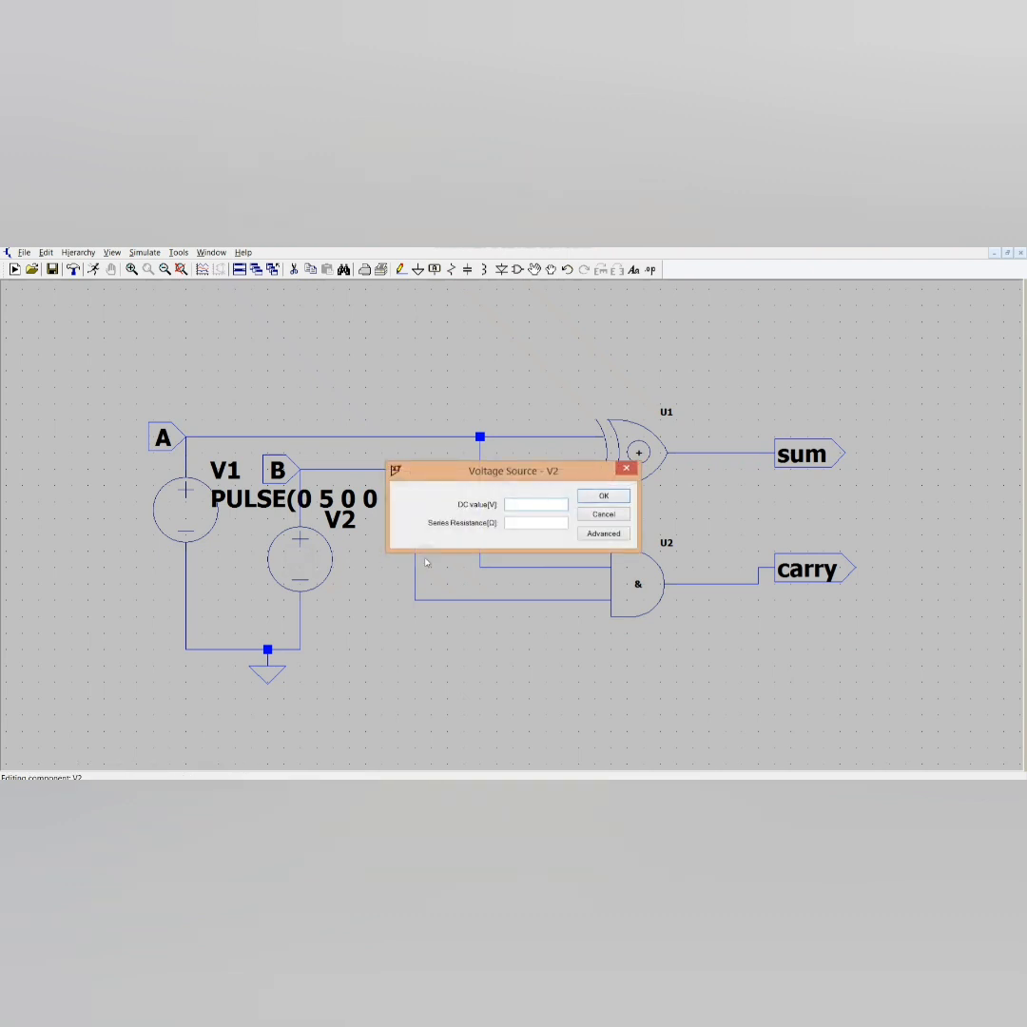
pyautogui.click(603, 532)
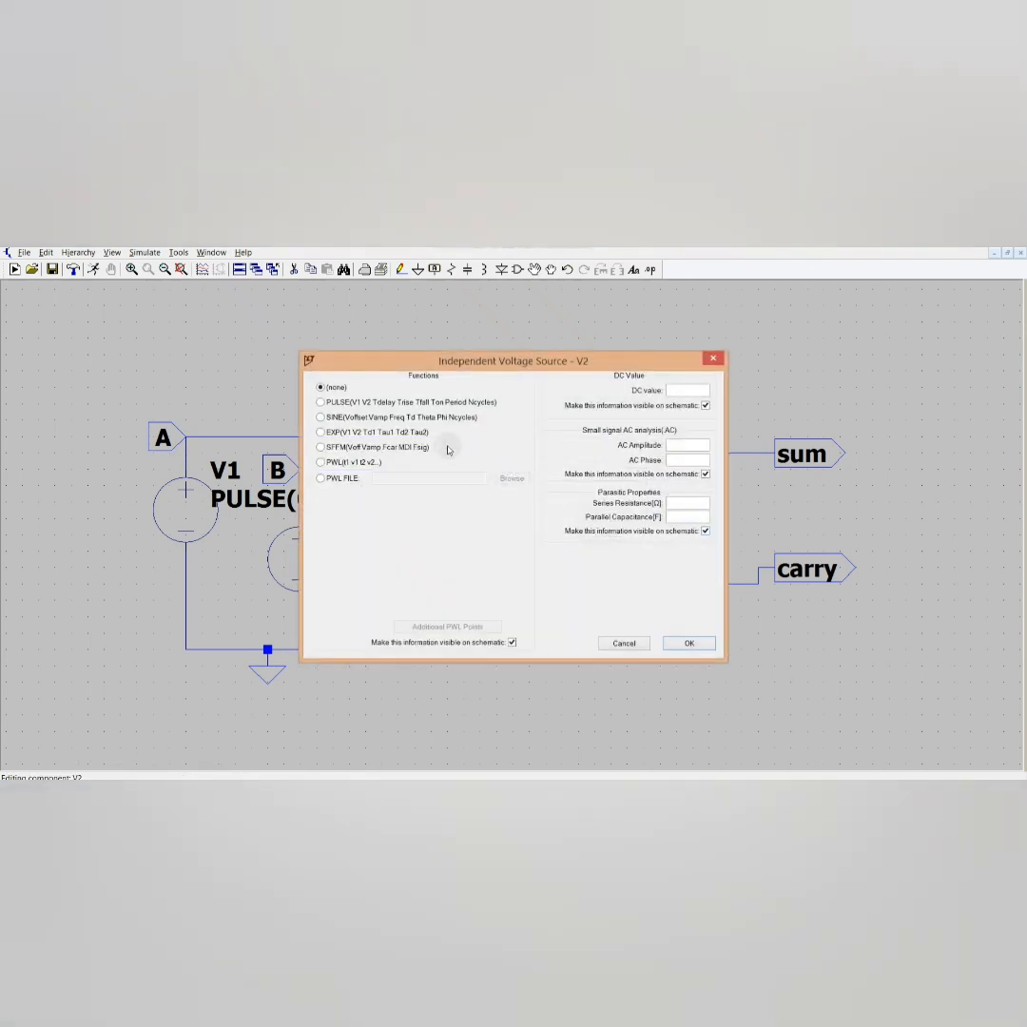
pyautogui.click(359, 401)
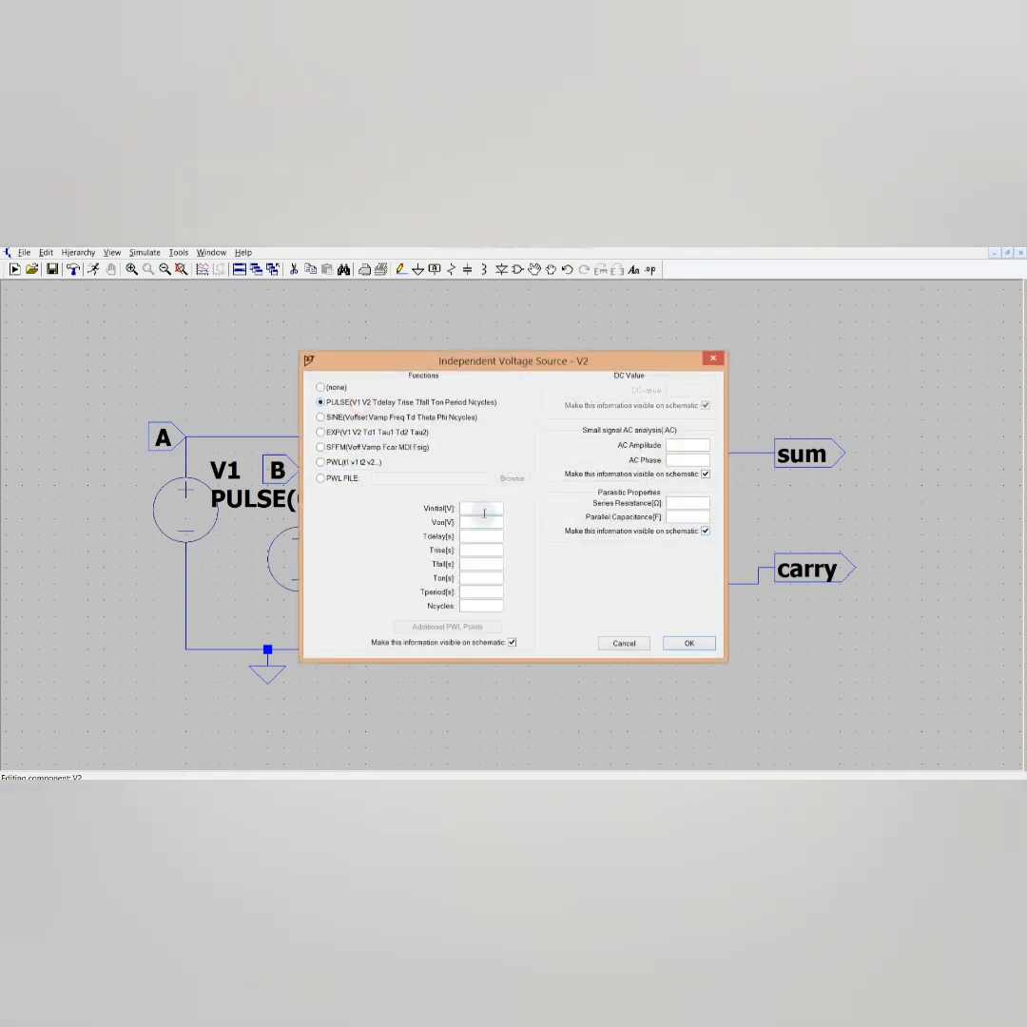
pyautogui.click(483, 507)
pyautogui.moveTo(536, 365); pyautogui.dragTo(791, 359)
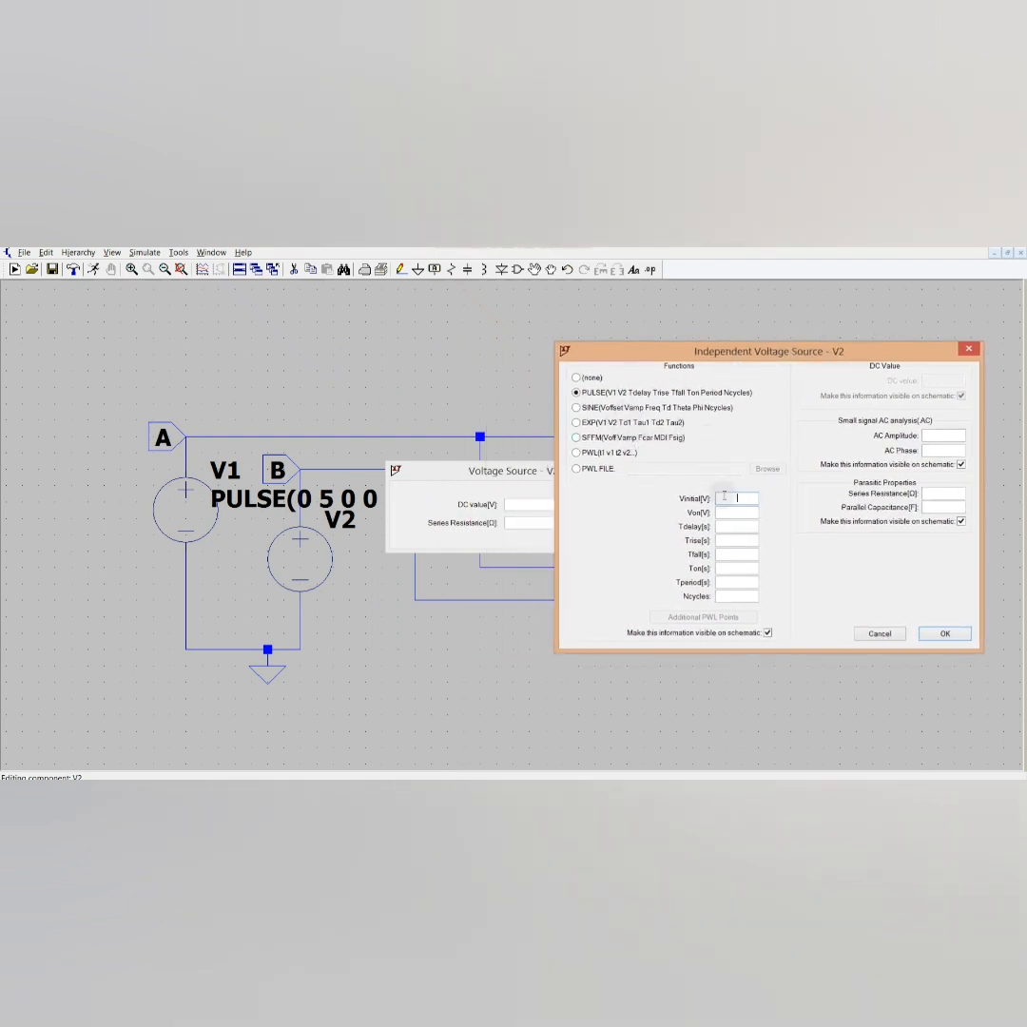
pyautogui.write('0')
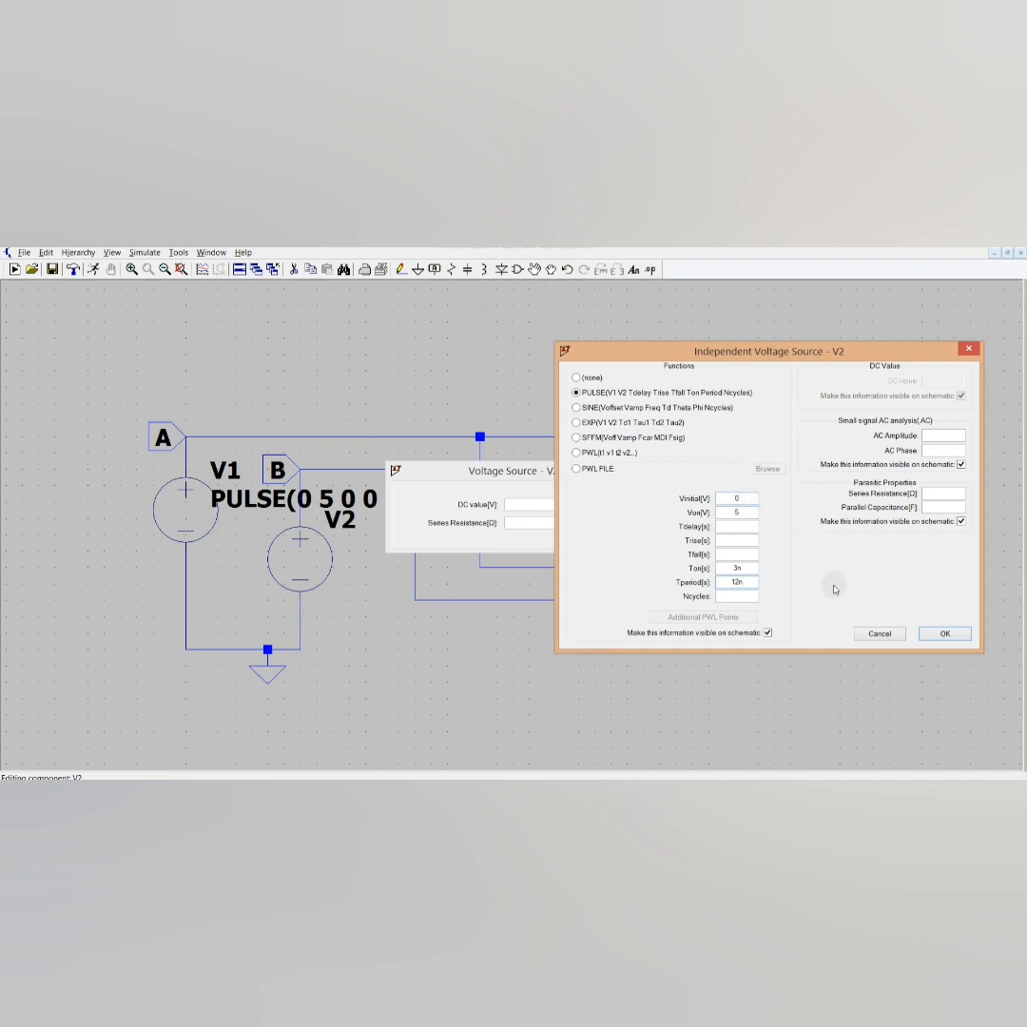
pyautogui.click(945, 634)
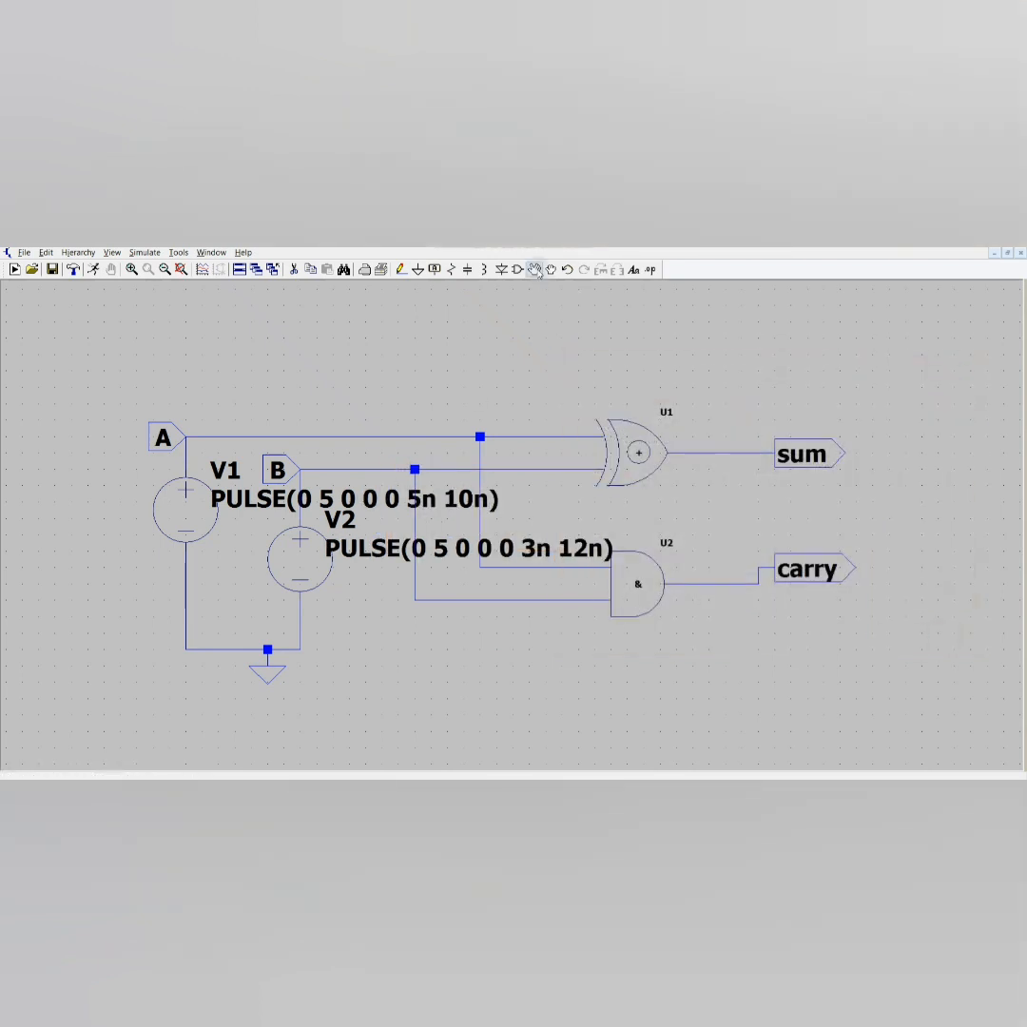
# Move the PULSE text of V1 and of V2 to the left side of their source symbols, clear of the gate wiring.
pyautogui.click(550, 271)
pyautogui.moveTo(367, 502); pyautogui.dragTo(19, 501)
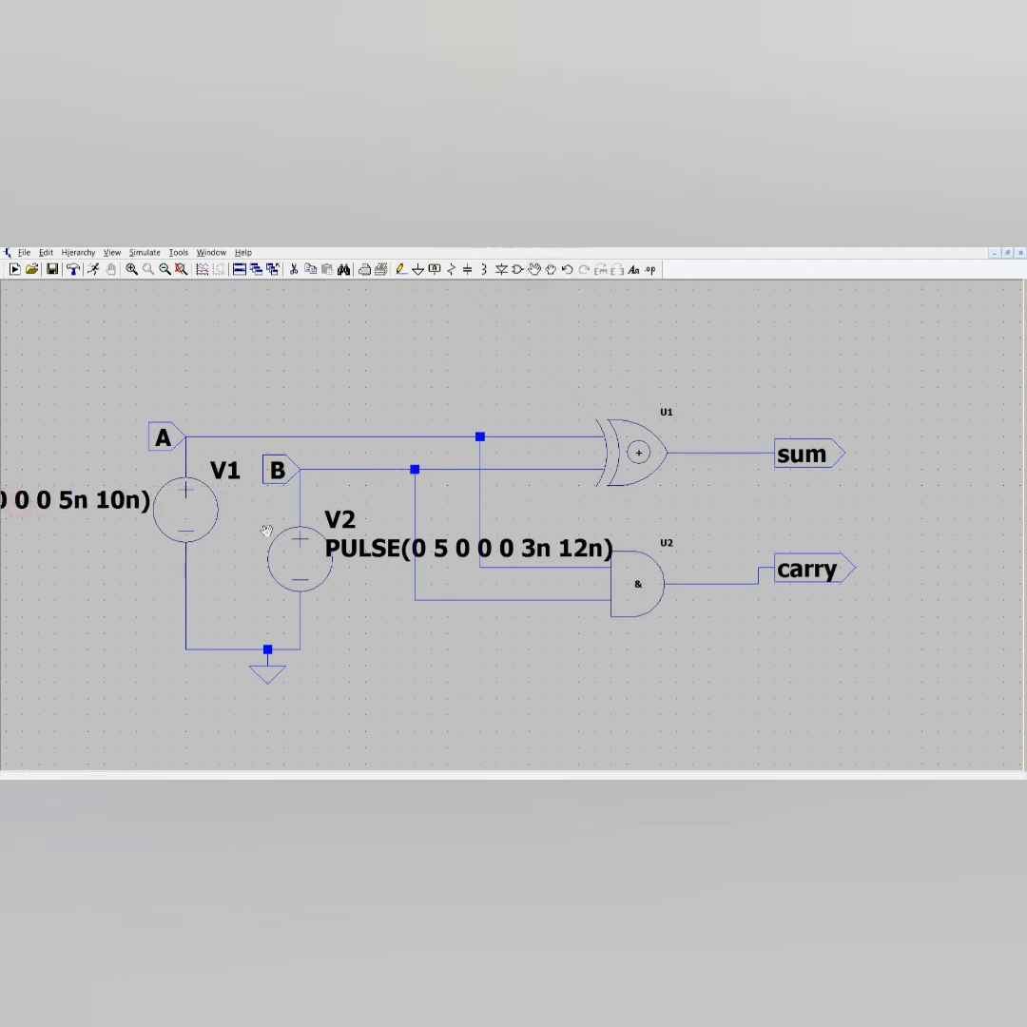
pyautogui.moveTo(385, 550); pyautogui.dragTo(41, 578)
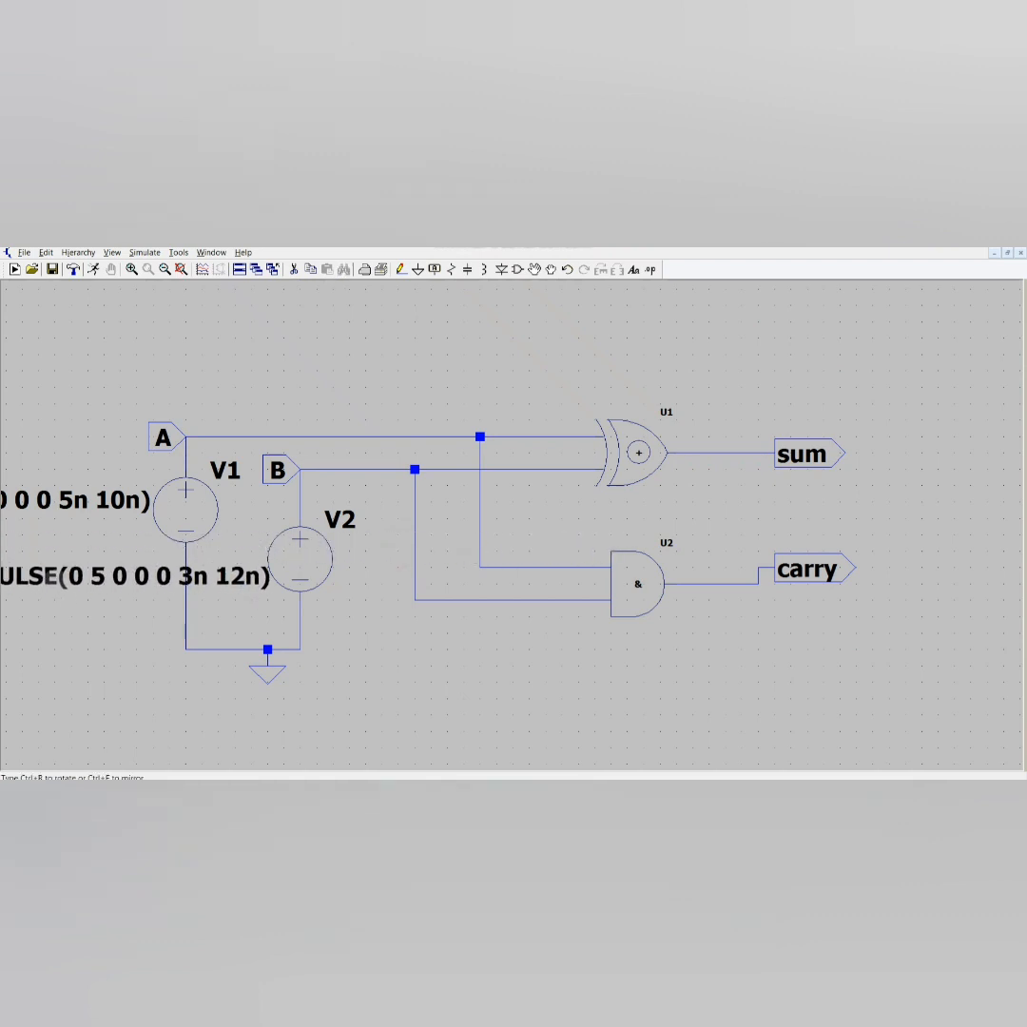
pyautogui.click(164, 270)
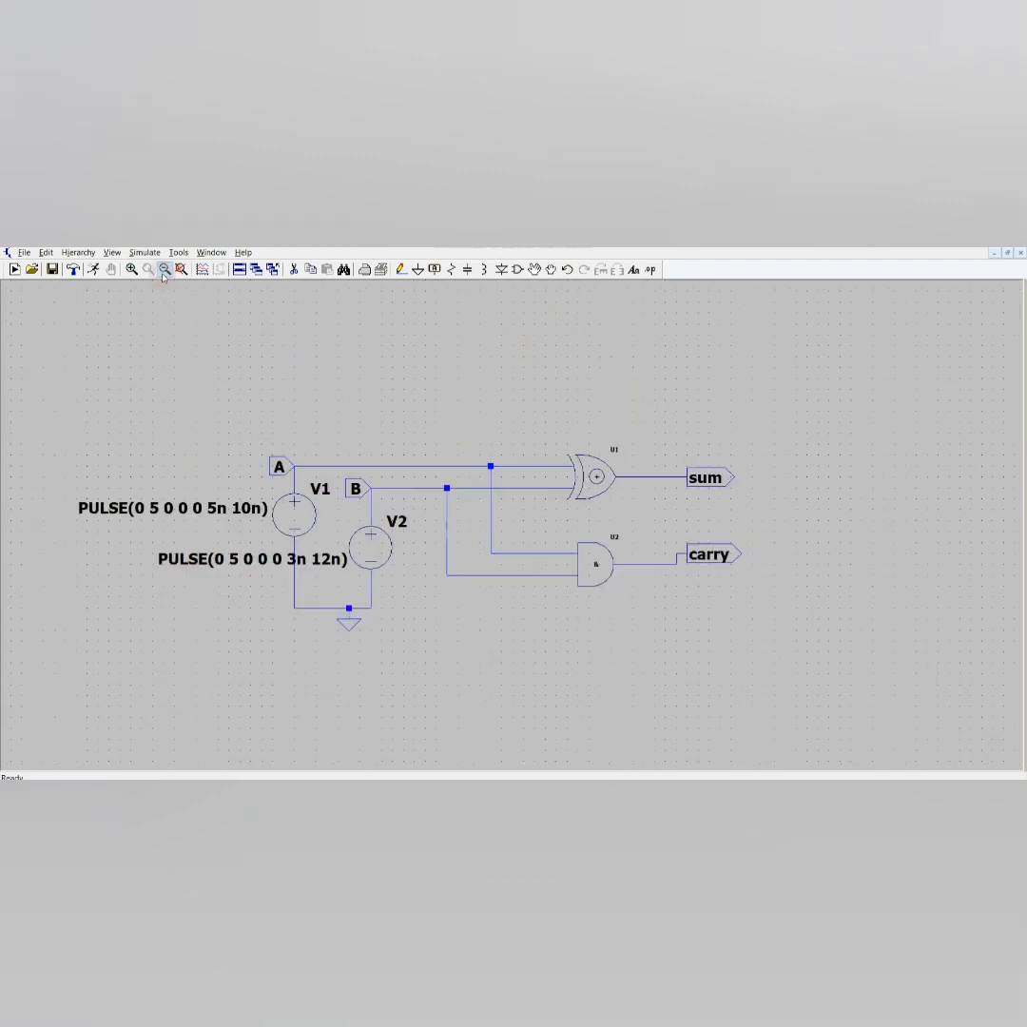
pyautogui.moveTo(458, 667); pyautogui.dragTo(477, 647)
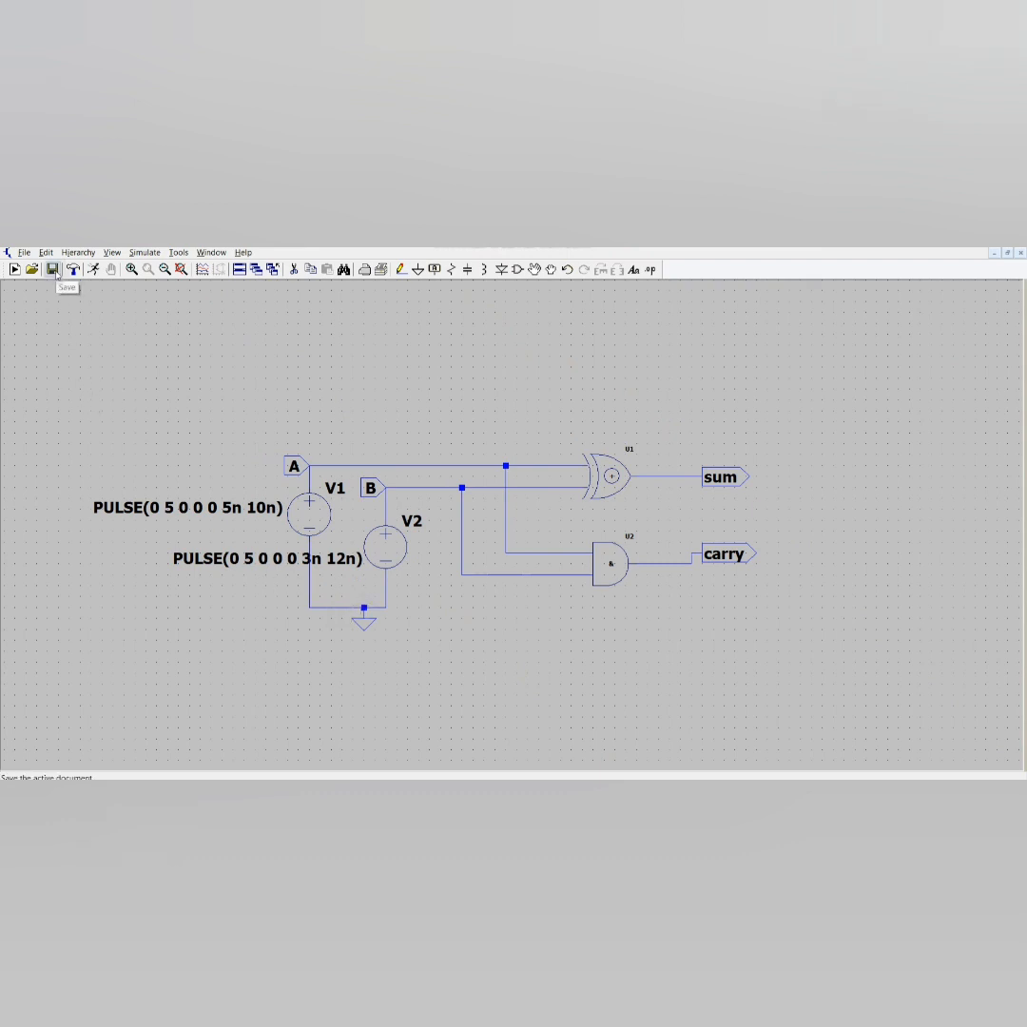
# Set up and run a transient simulation with a stop time of 75n, placing its directive below and left of the sources.
pyautogui.click(93, 269)
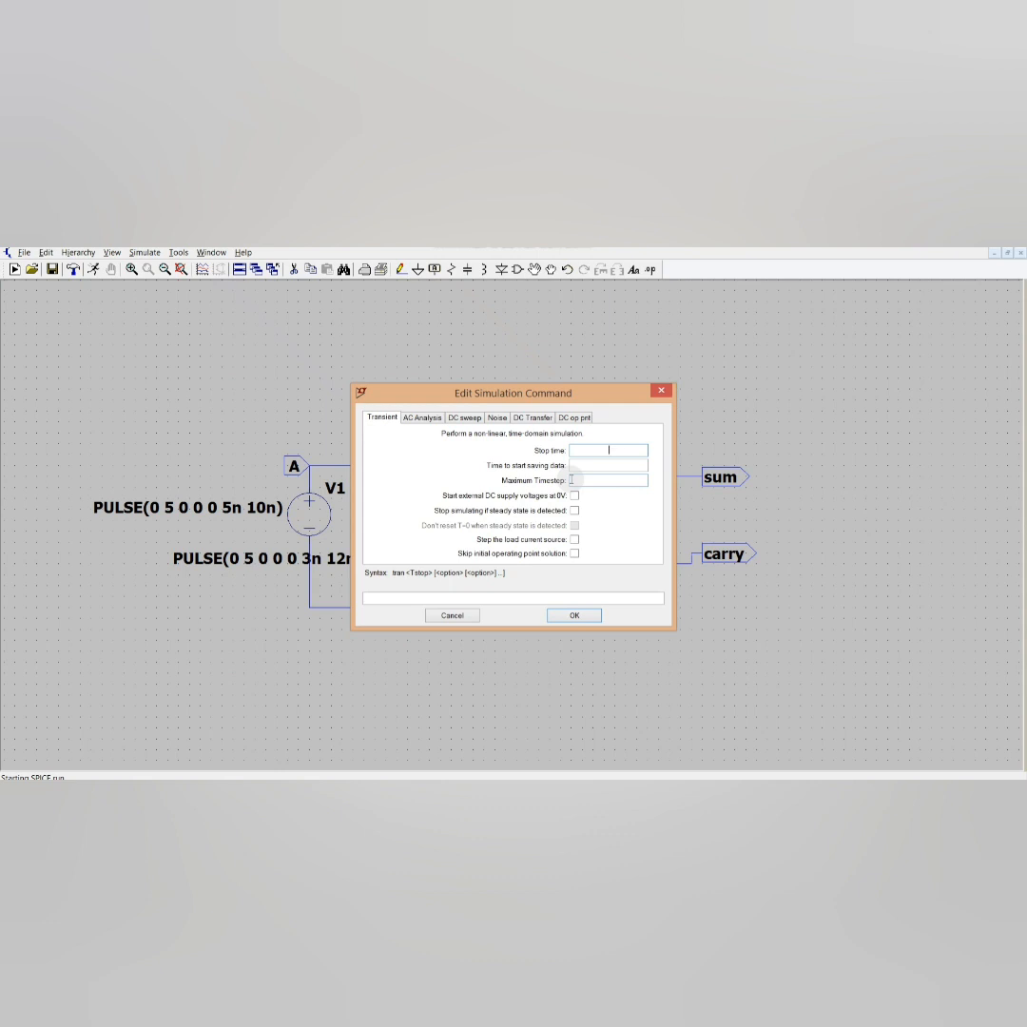
pyautogui.write('75n')
pyautogui.click(574, 615)
pyautogui.click(193, 633)
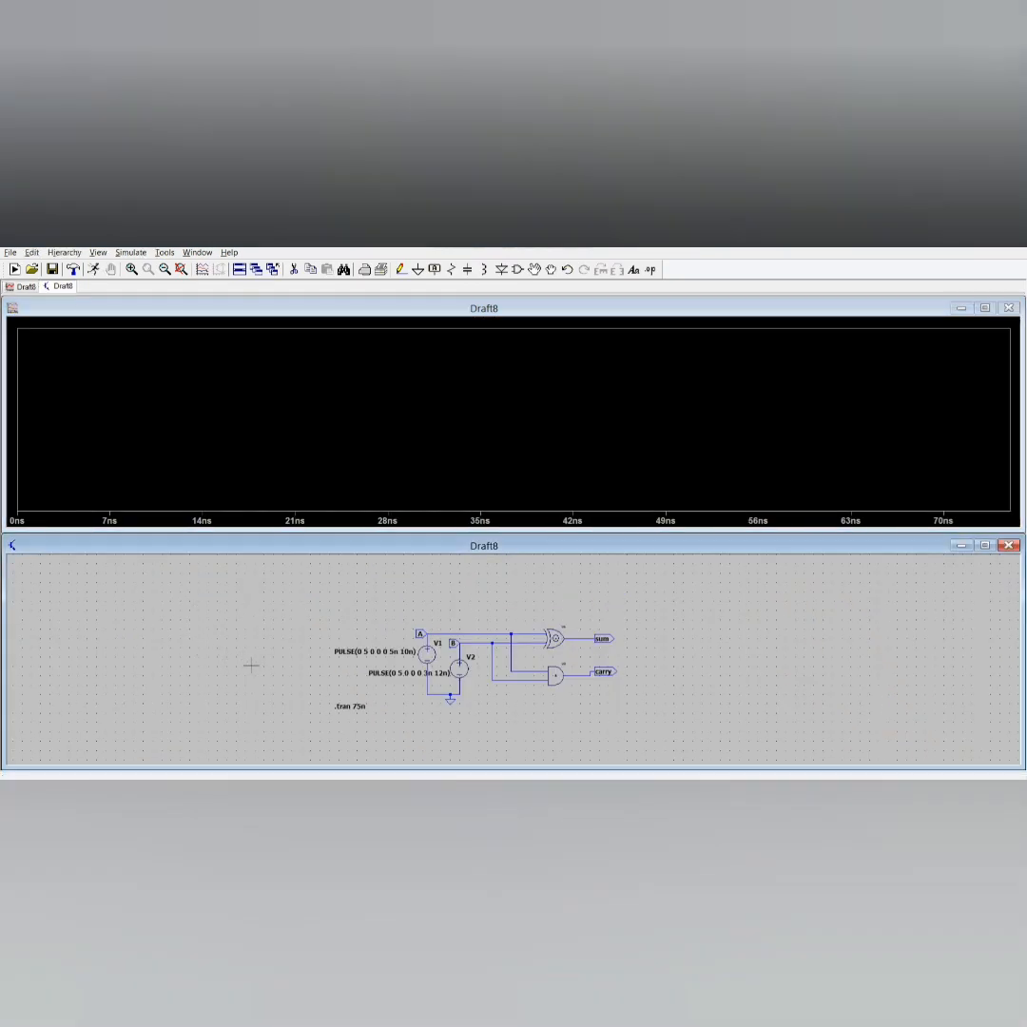
# Add three more plot panes to the waveform window.
pyautogui.rightClick(447, 365)
pyautogui.click(482, 433)
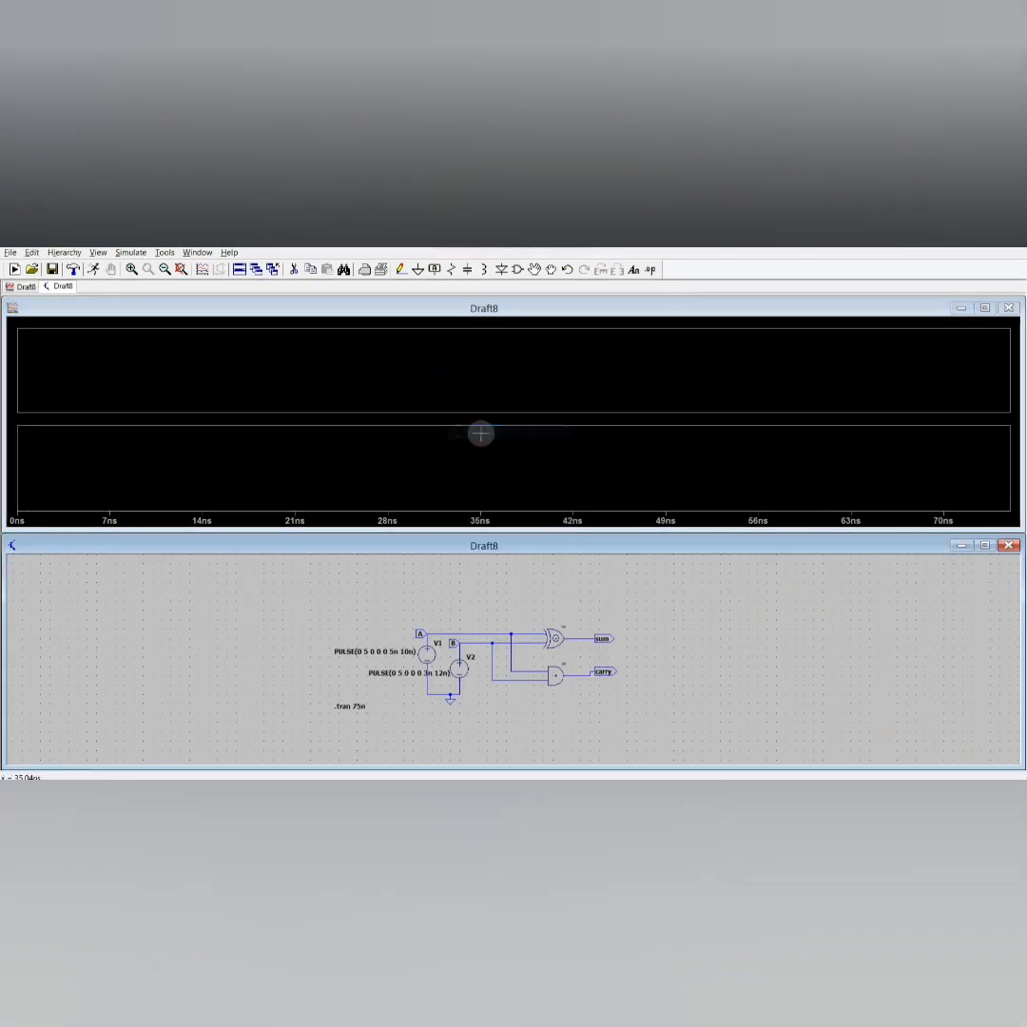
pyautogui.rightClick(441, 356)
pyautogui.click(473, 423)
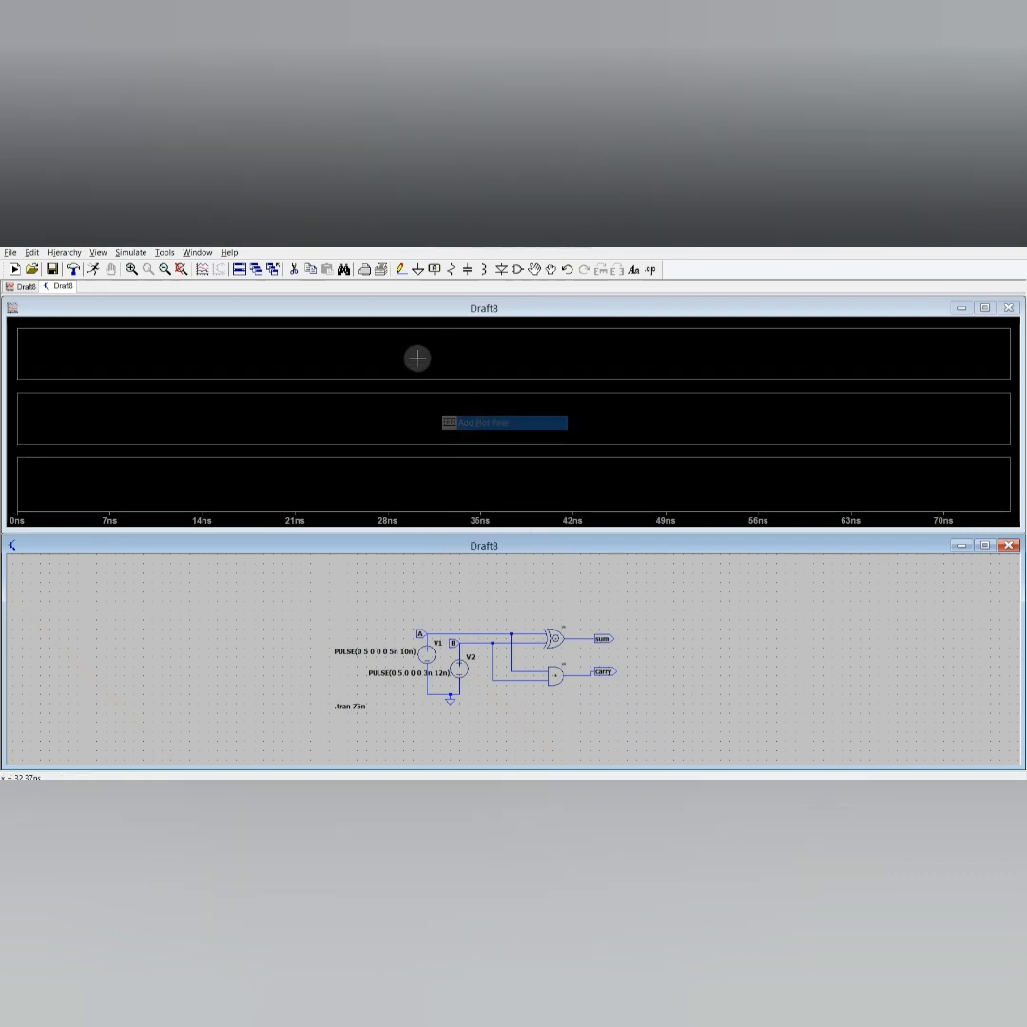
pyautogui.rightClick(411, 353)
pyautogui.click(445, 423)
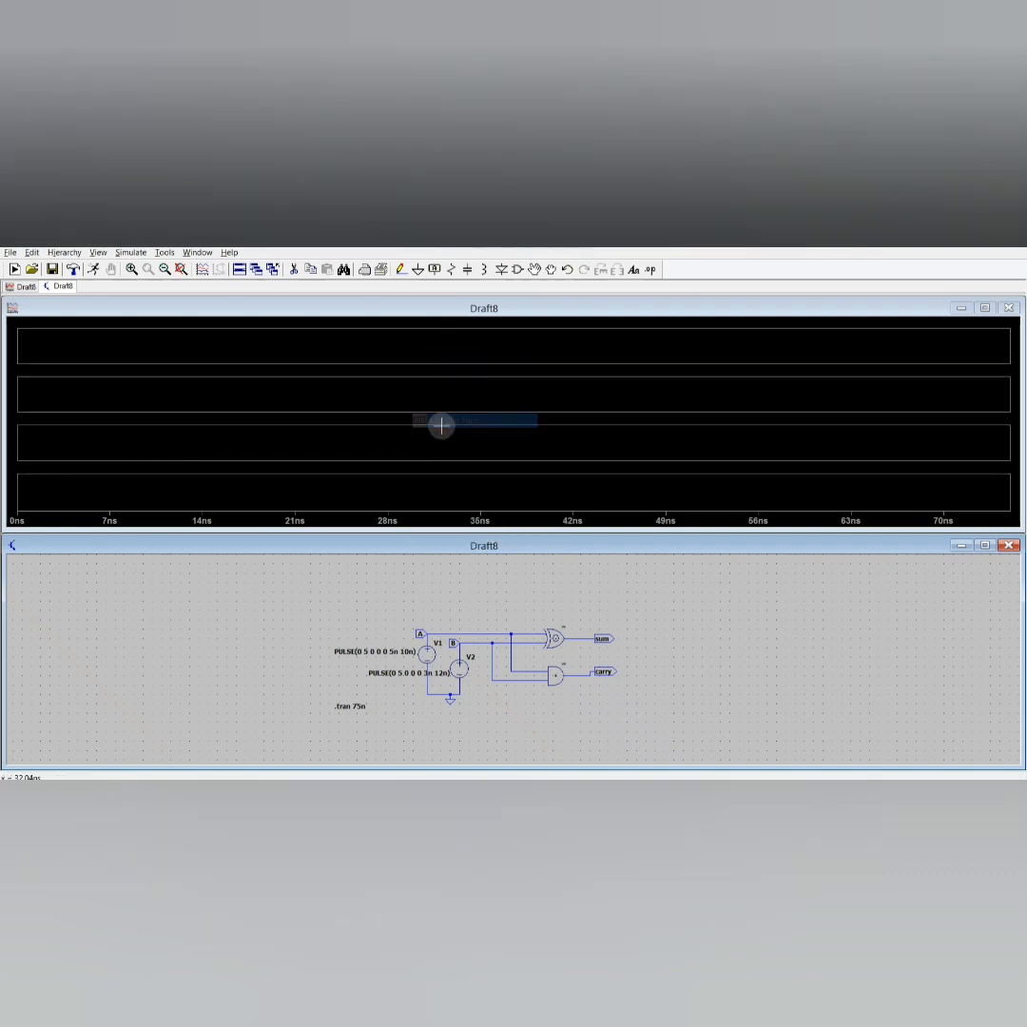
# Plot the voltages at A, B, sum and carry, and move the V(b) trace into the second plot pane.
pyautogui.click(984, 545)
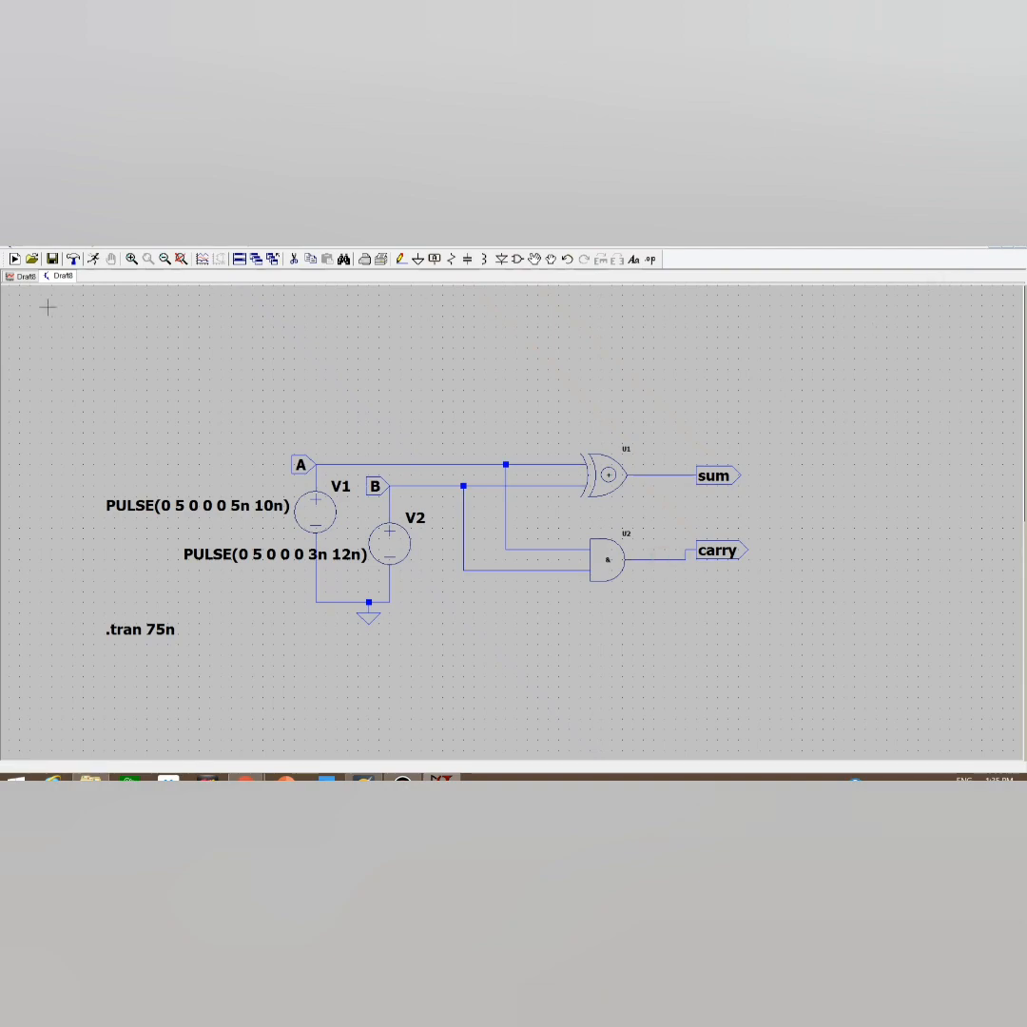
pyautogui.click(27, 276)
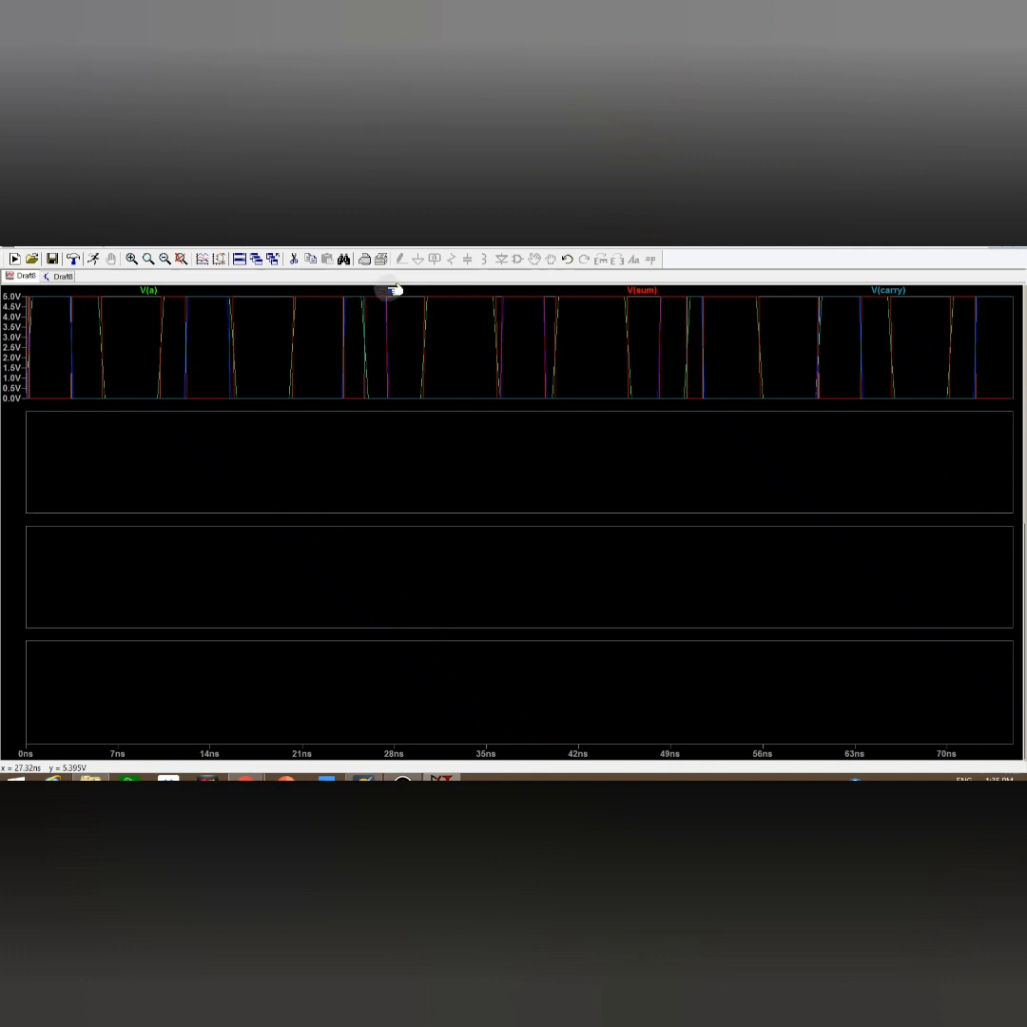
pyautogui.moveTo(395, 290); pyautogui.dragTo(273, 460)
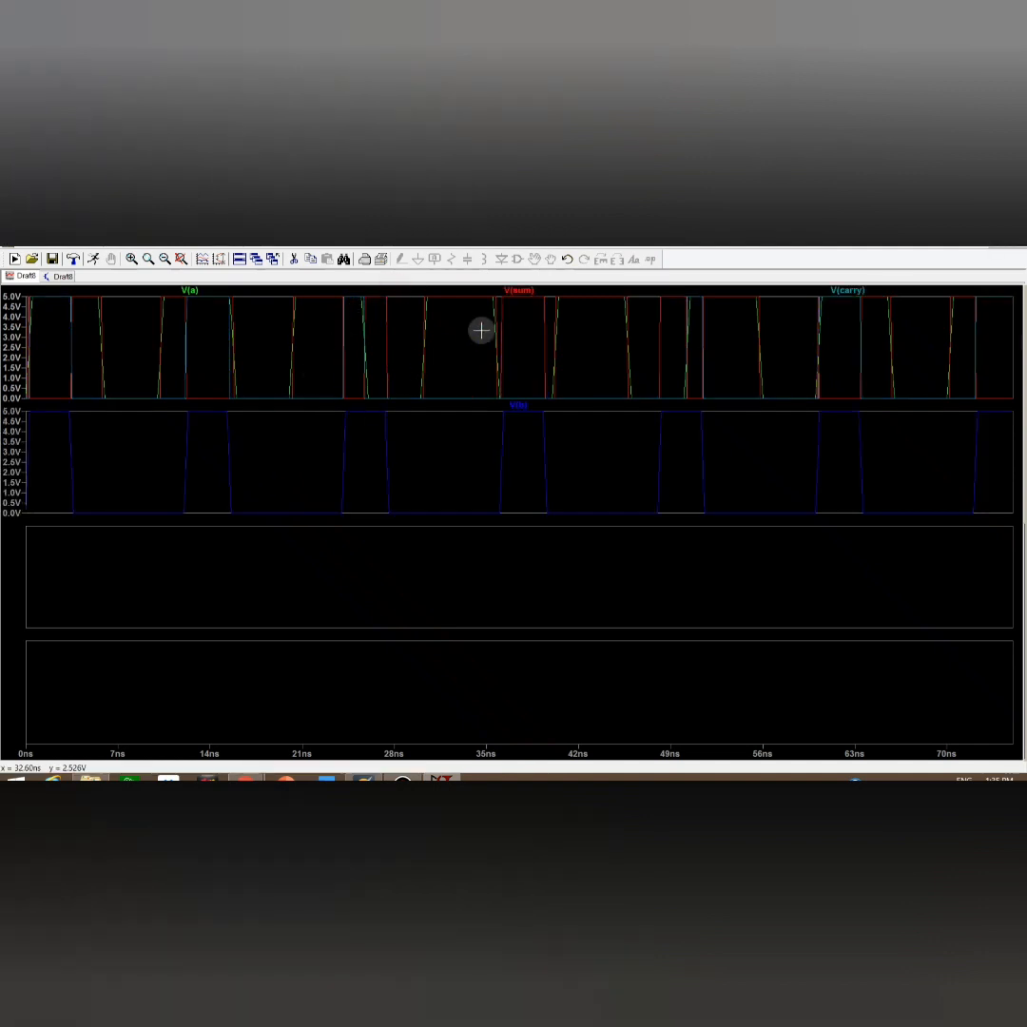
# Move the V(sum) trace into the third plot pane and the V(carry) trace into the fourth.
pyautogui.moveTo(518, 297); pyautogui.dragTo(429, 575)
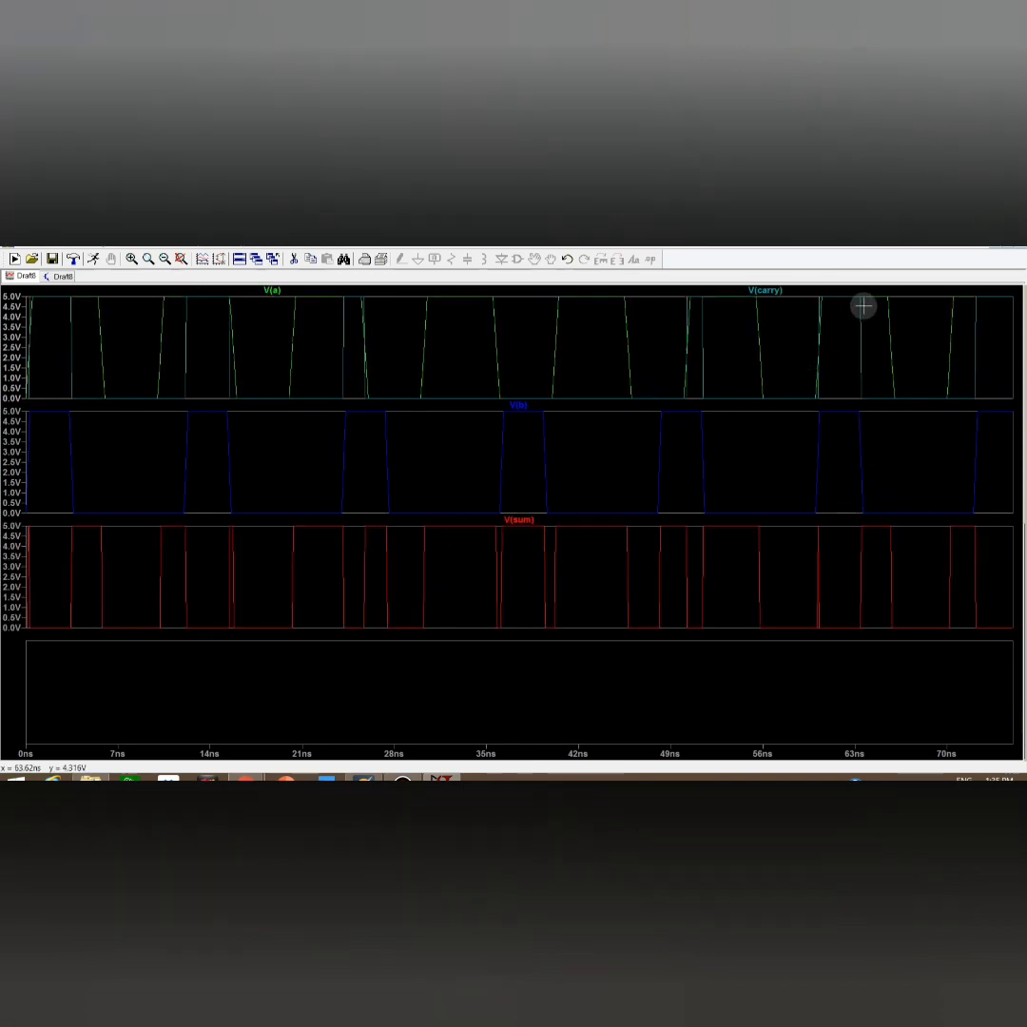
pyautogui.moveTo(770, 287); pyautogui.dragTo(369, 680)
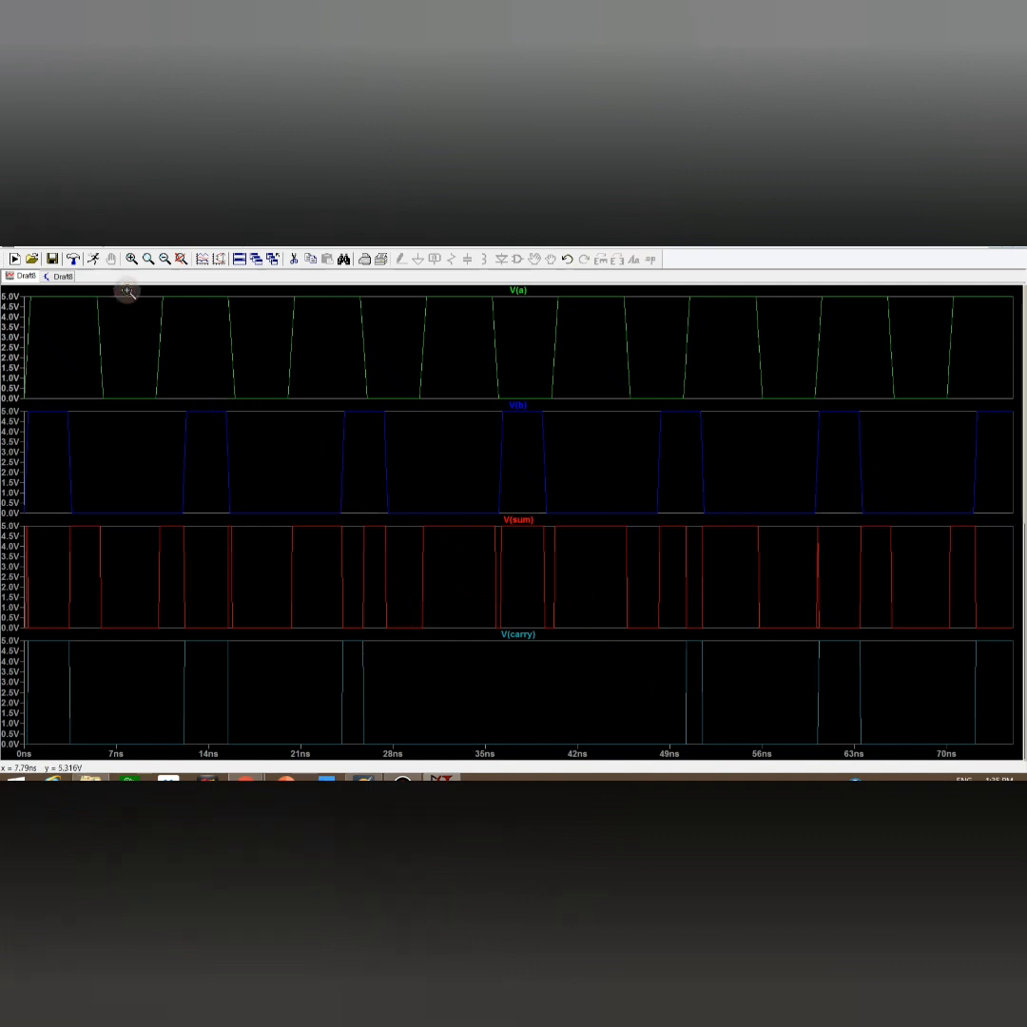
# Change the color of the V(carry) trace to golden brown.
pyautogui.moveTo(127, 290); pyautogui.dragTo(742, 755)
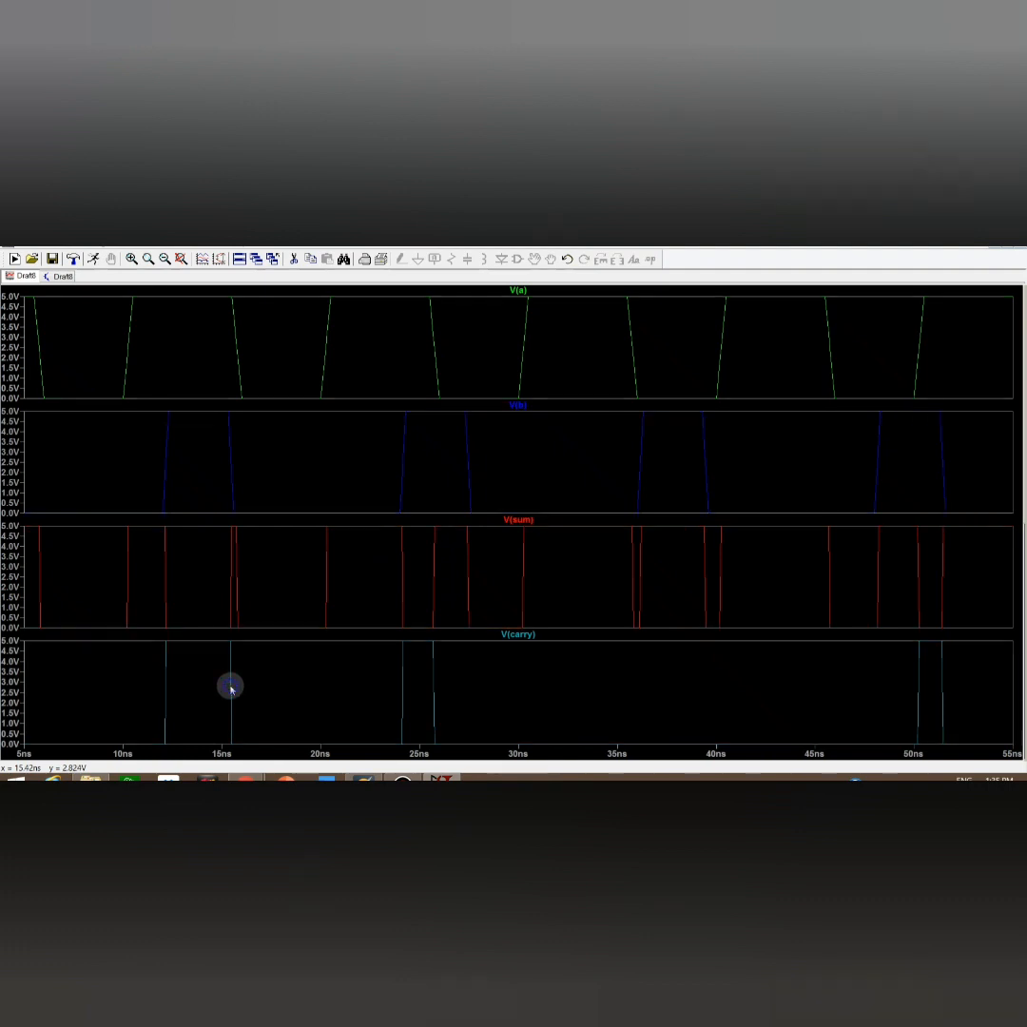
pyautogui.rightClick(231, 687)
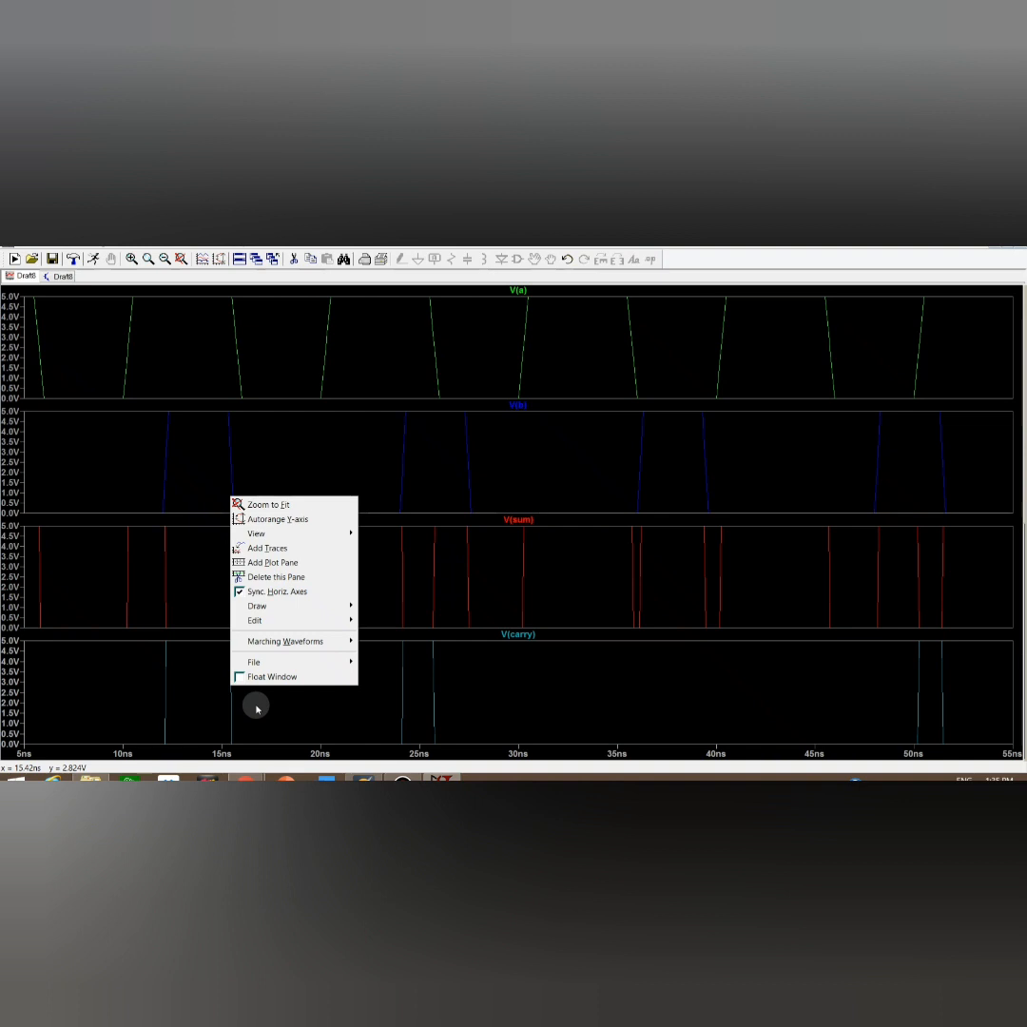
pyautogui.click(256, 708)
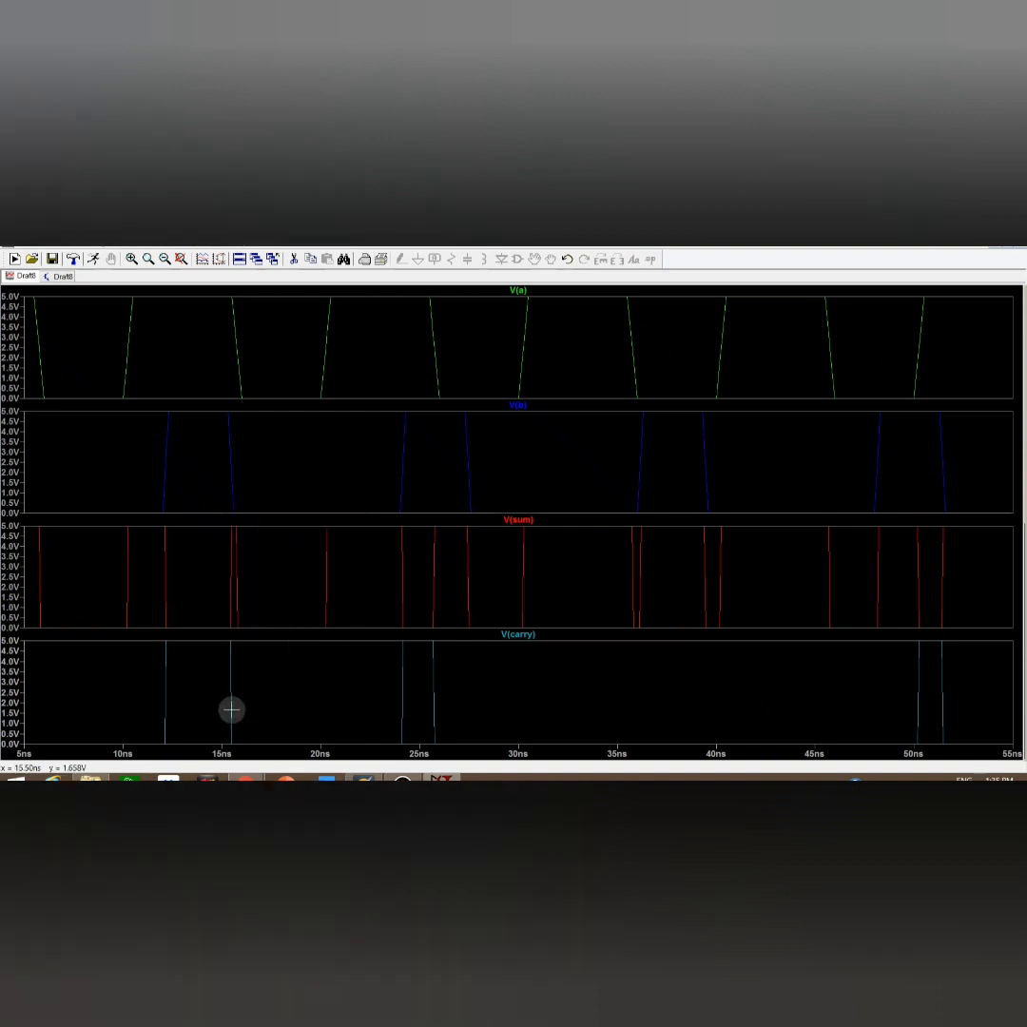
pyautogui.rightClick(519, 635)
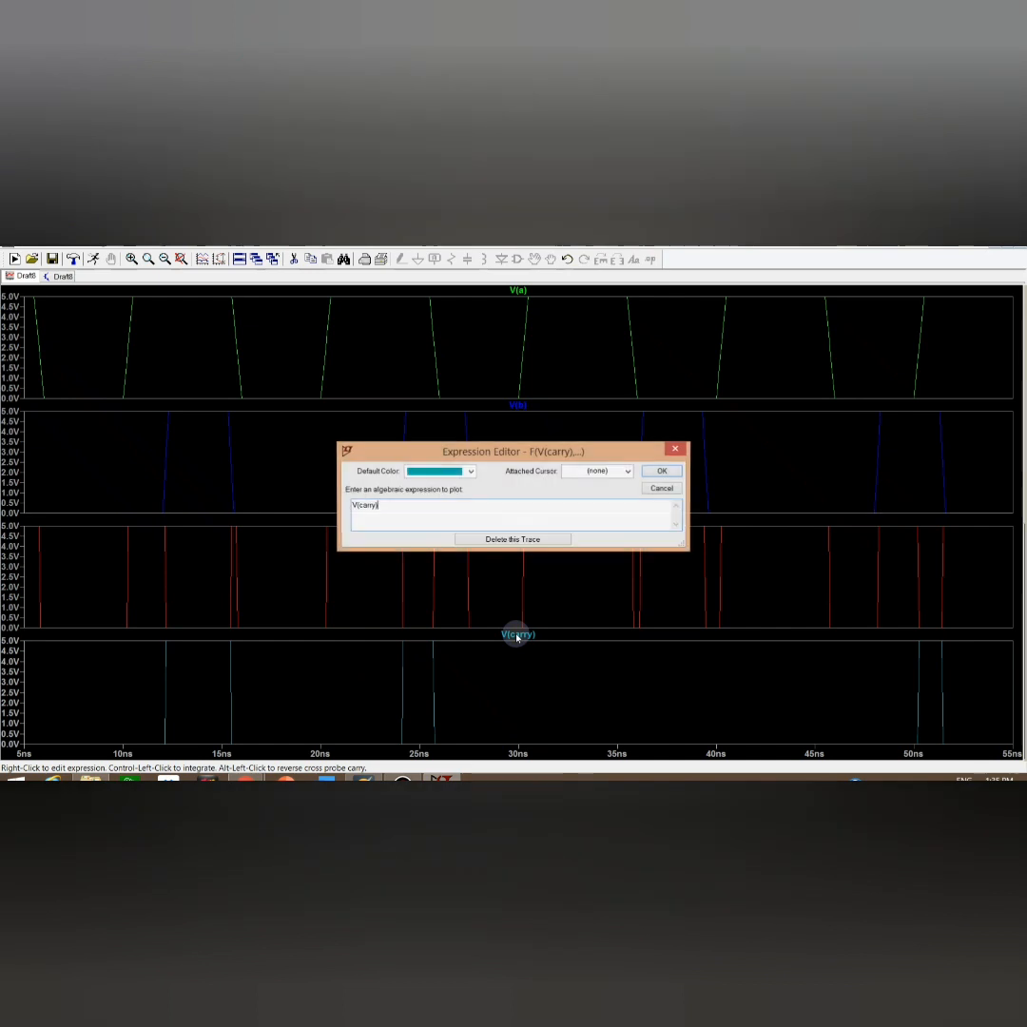
pyautogui.click(471, 473)
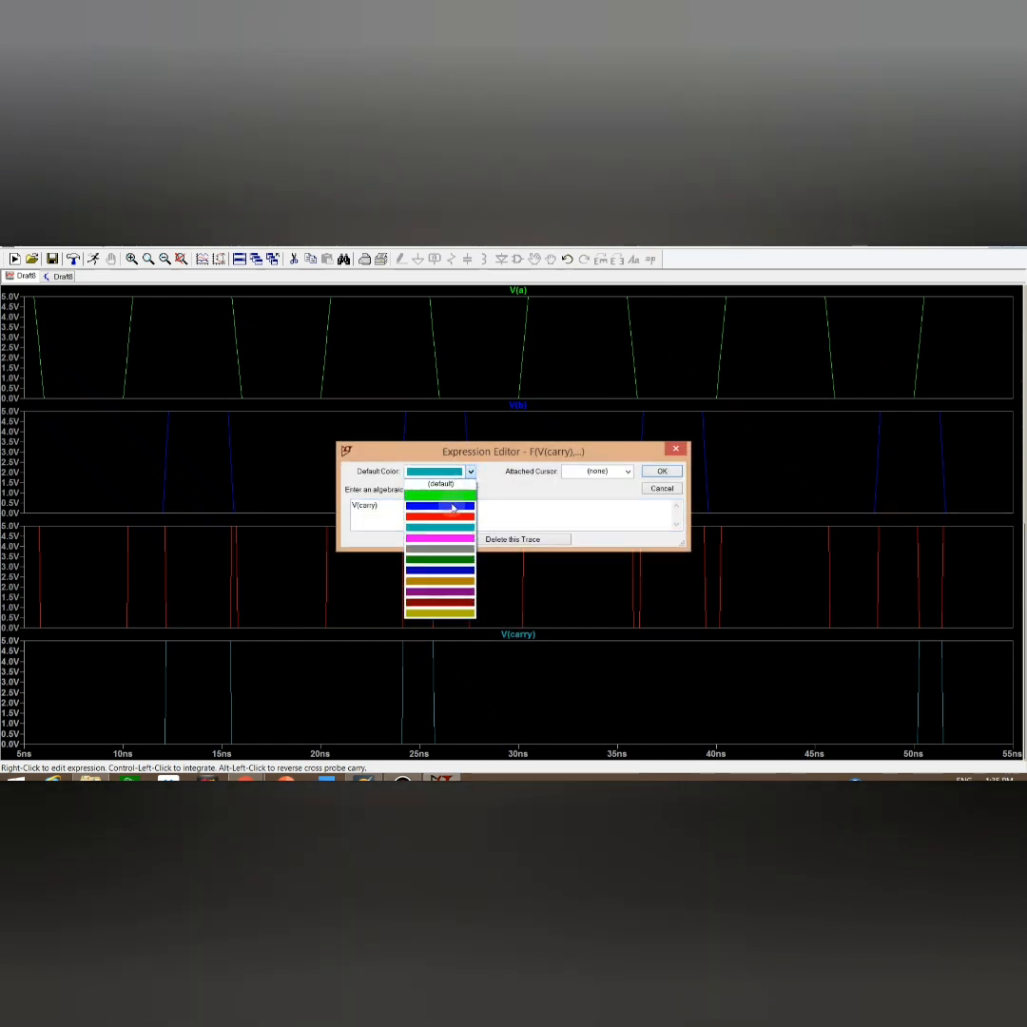
pyautogui.click(443, 583)
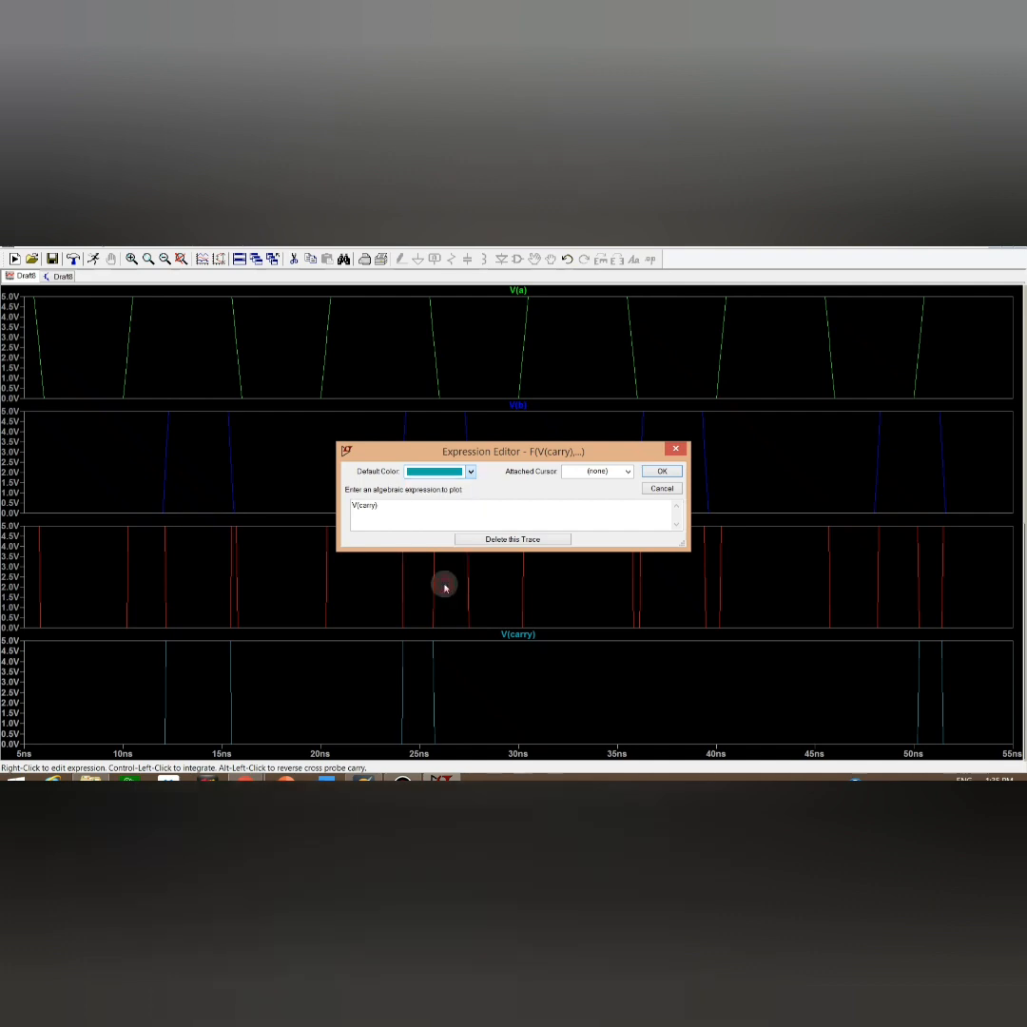
pyautogui.click(662, 472)
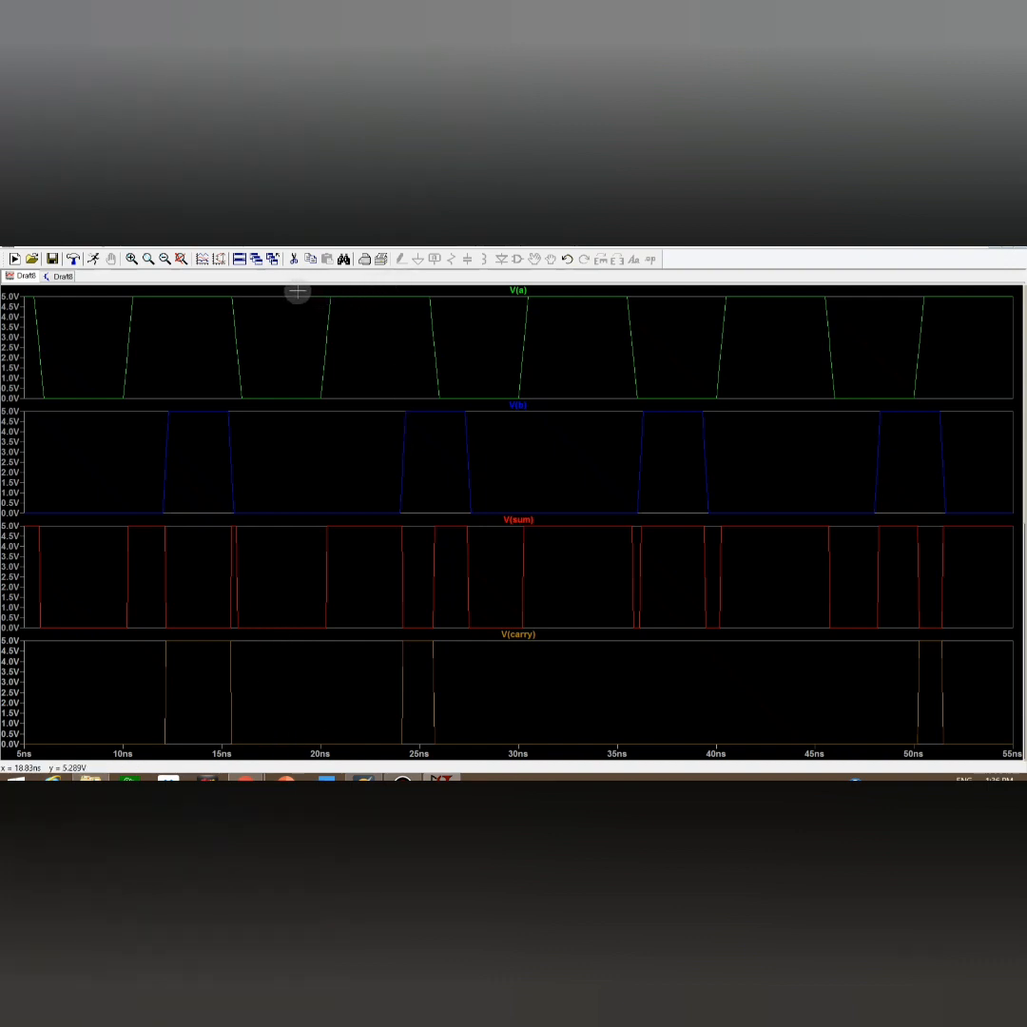
# Examine the four waveforms closely between about 17 and 29 ns and return to the full simulation time range.
pyautogui.moveTo(276, 293); pyautogui.dragTo(481, 757)
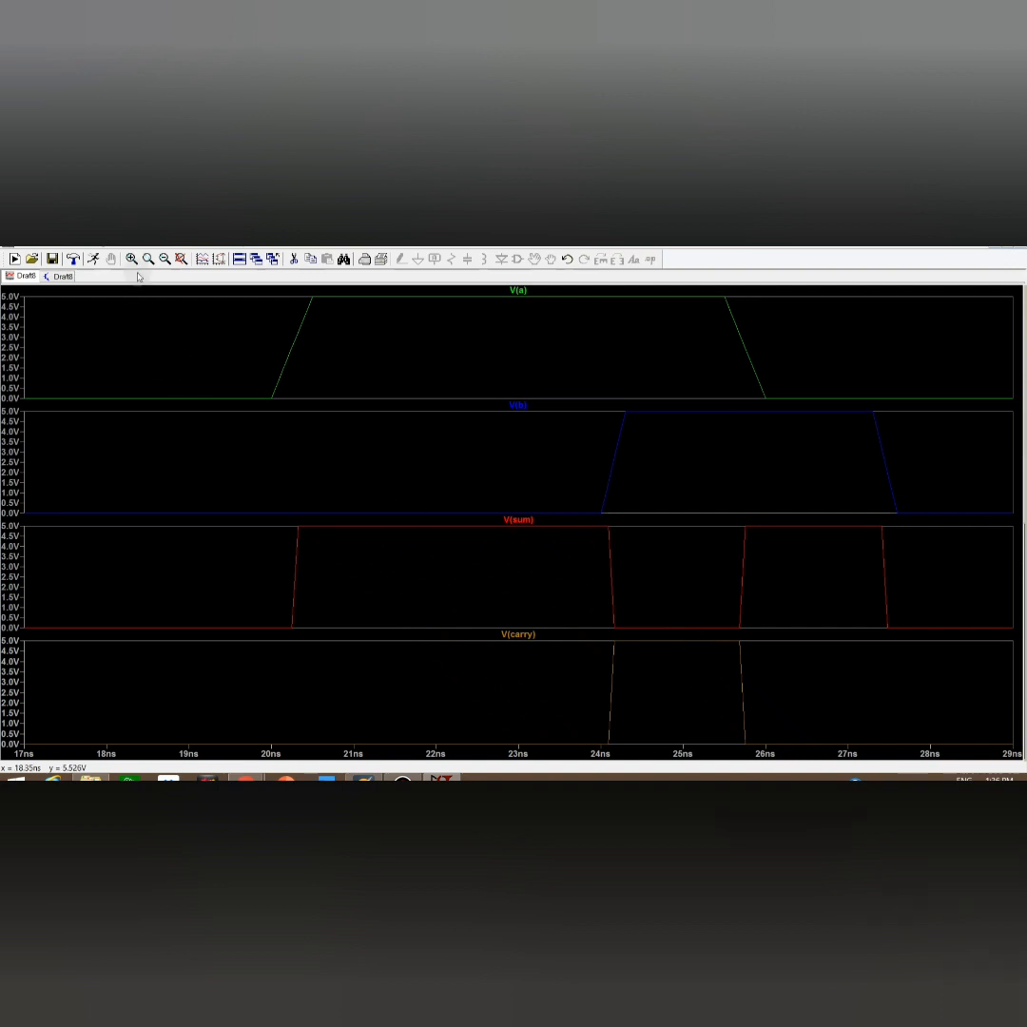
pyautogui.click(164, 259)
pyautogui.click(165, 260)
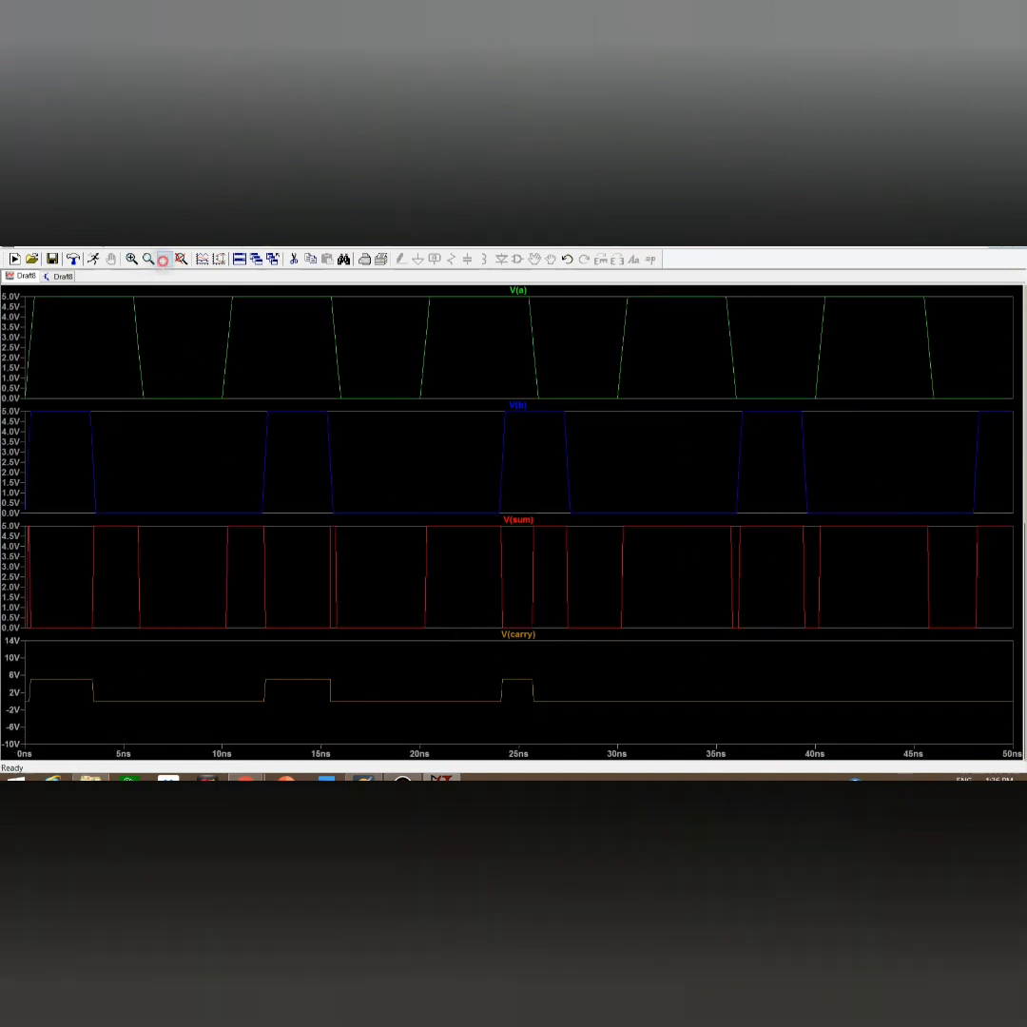
pyautogui.click(164, 260)
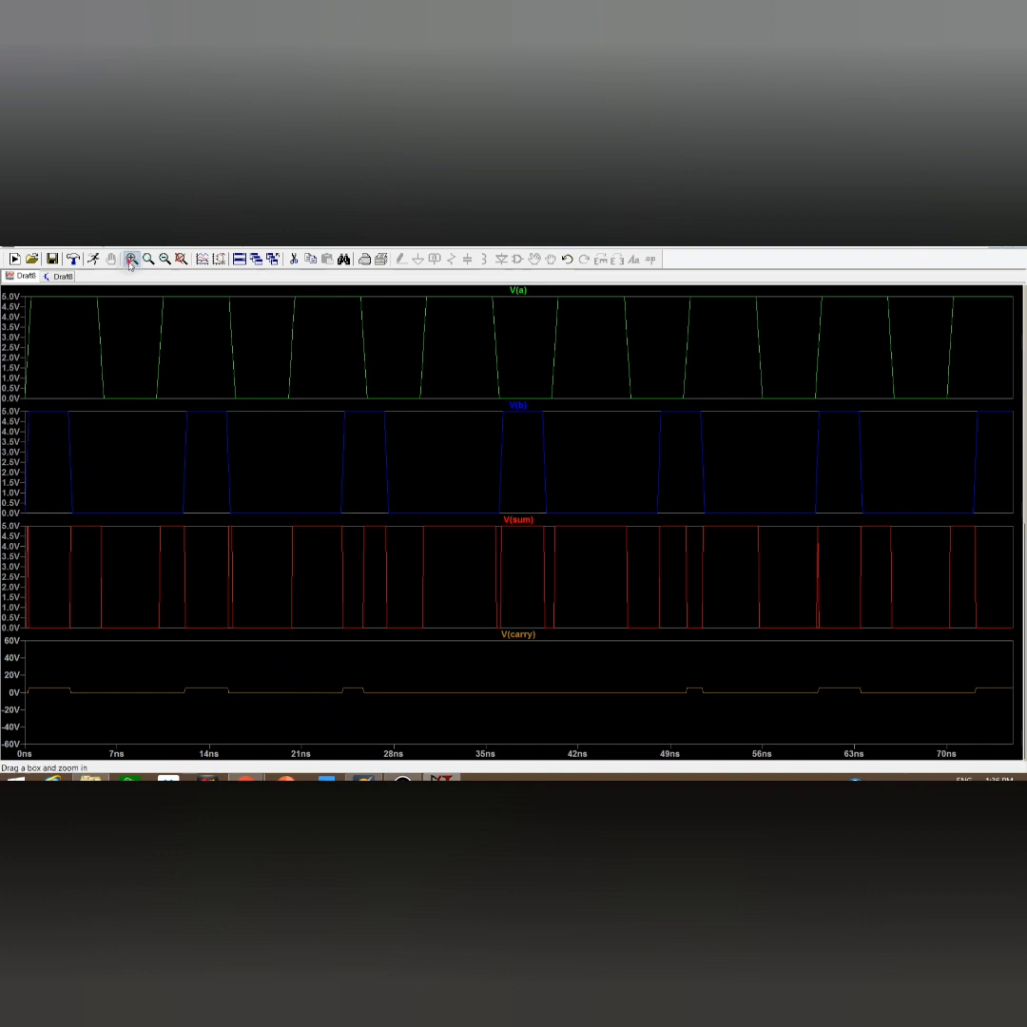
pyautogui.click(164, 260)
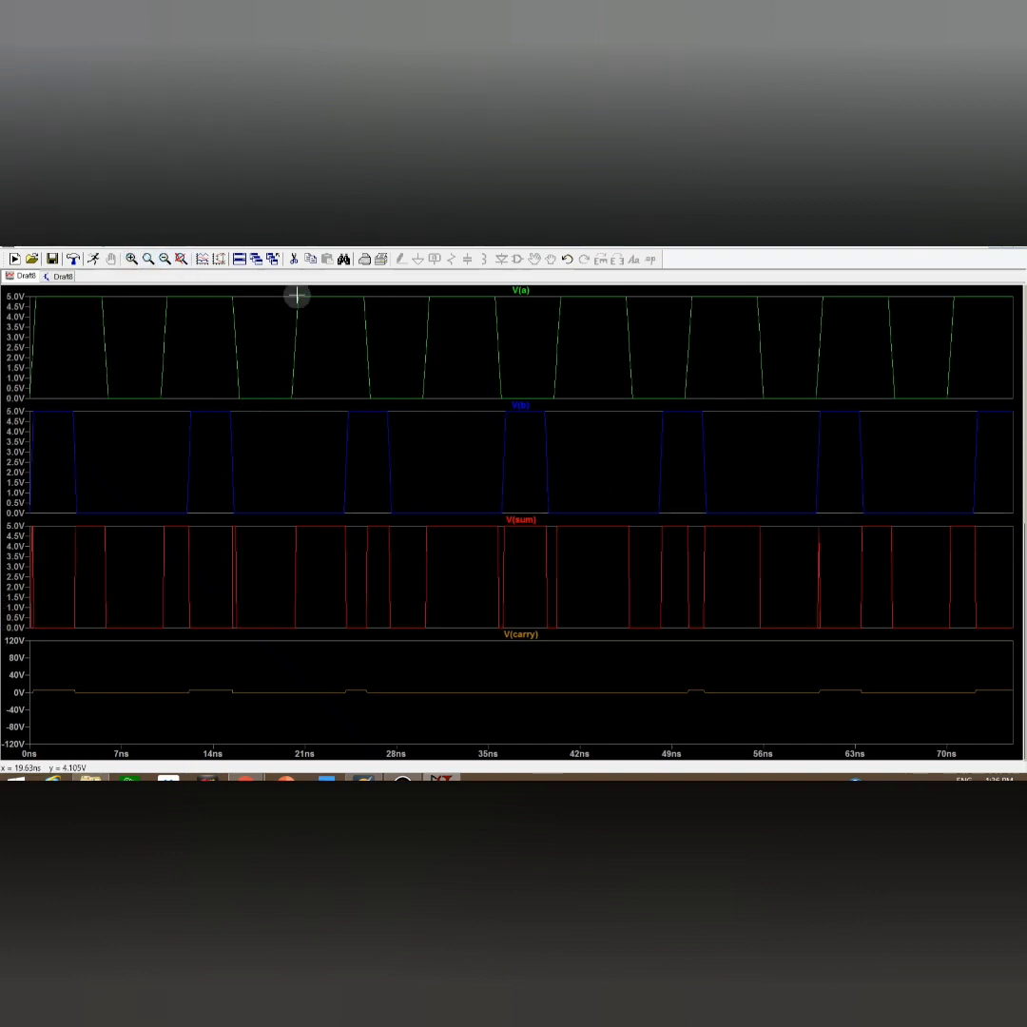
pyautogui.click(165, 260)
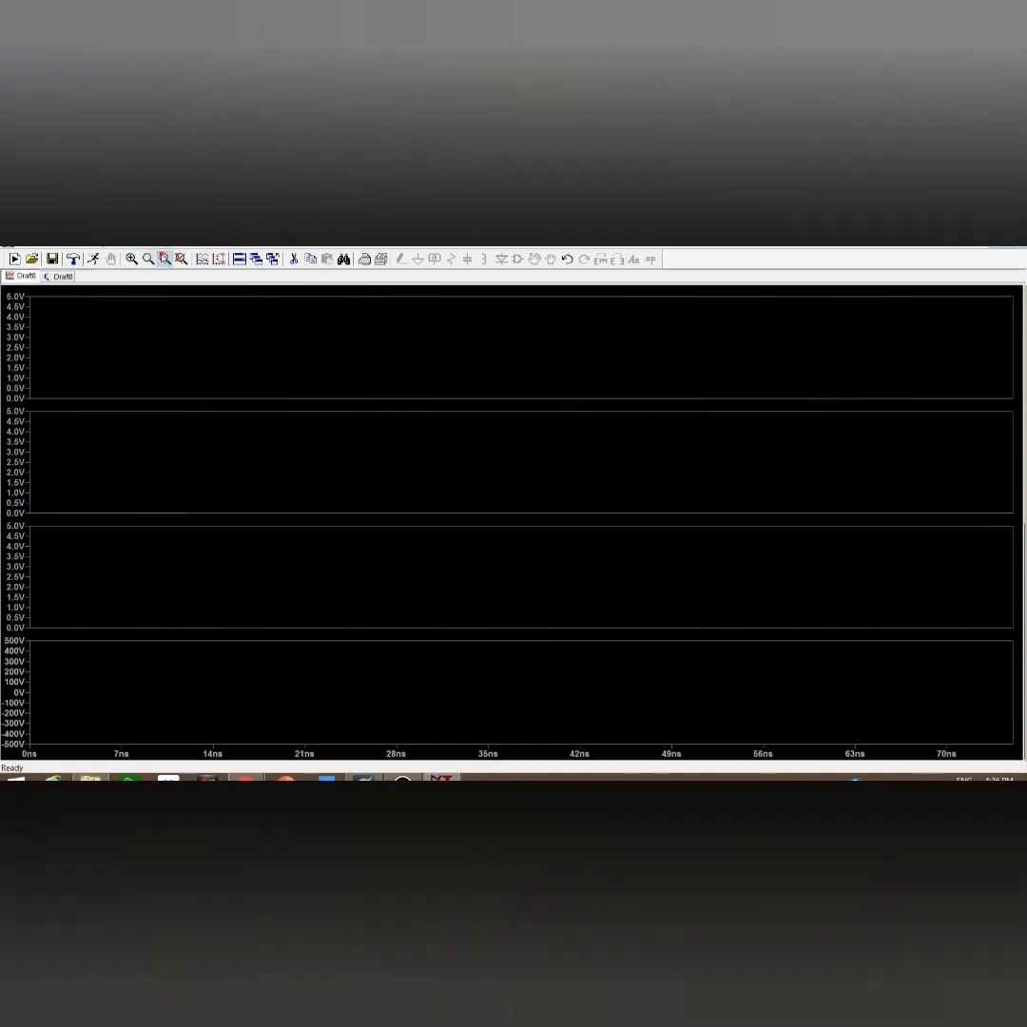
pyautogui.click(165, 259)
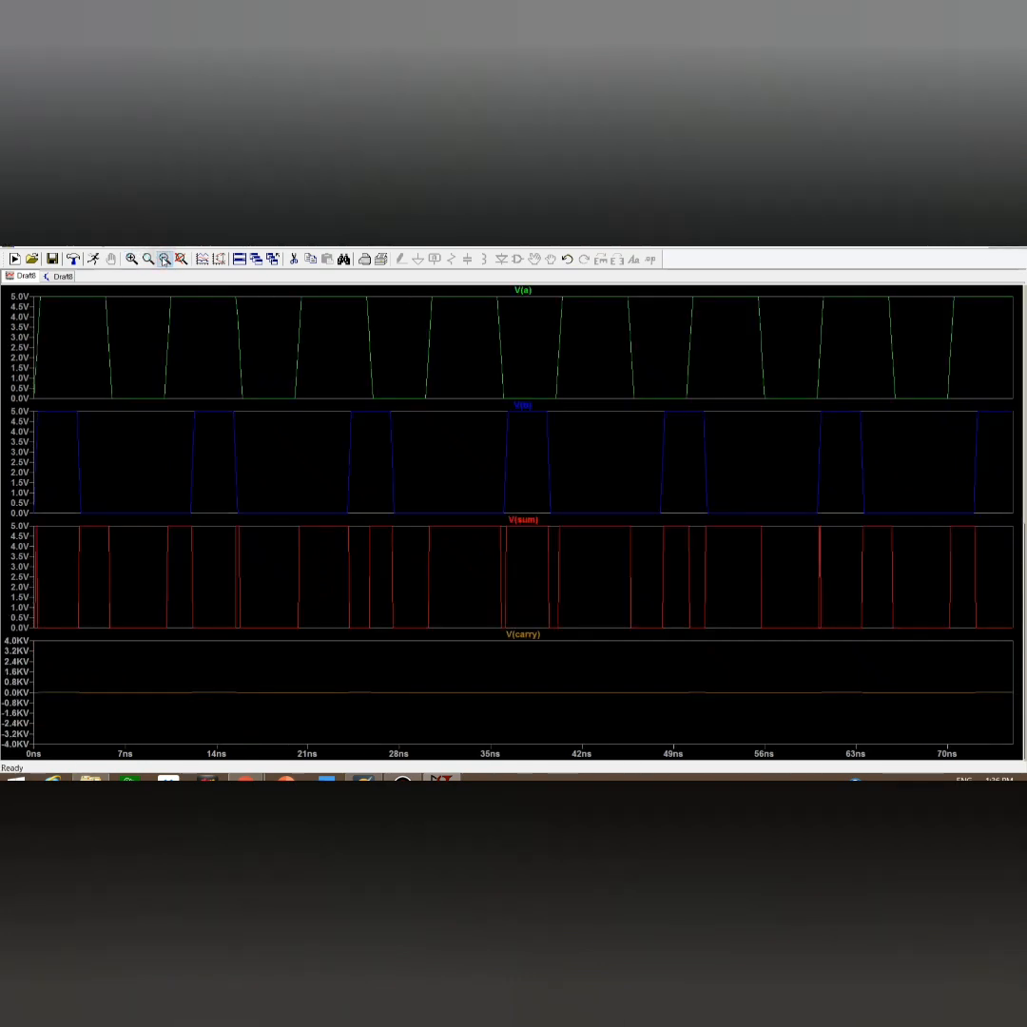
# Save the plot settings under the current name and again as a separate file named "HA plot".
pyautogui.click(15, 247)
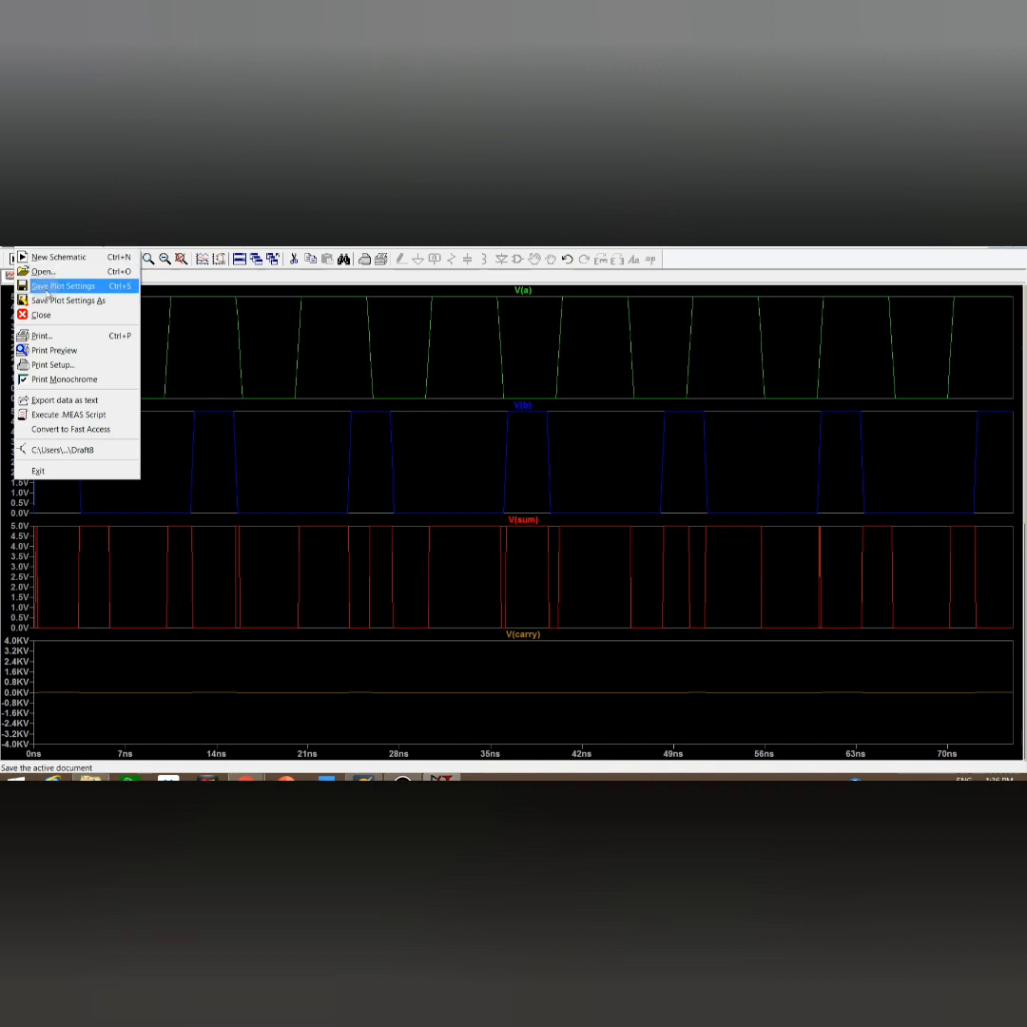
pyautogui.click(45, 288)
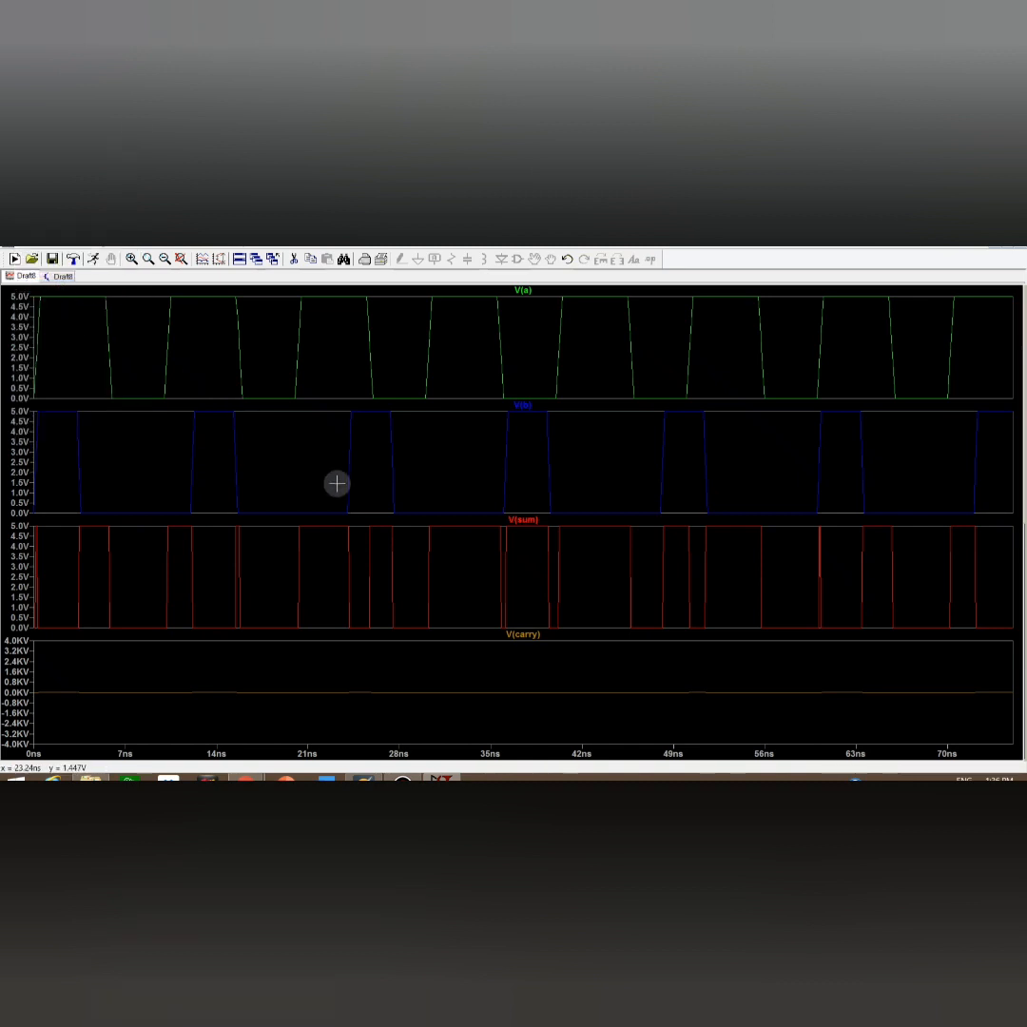
pyautogui.click(26, 245)
pyautogui.click(66, 299)
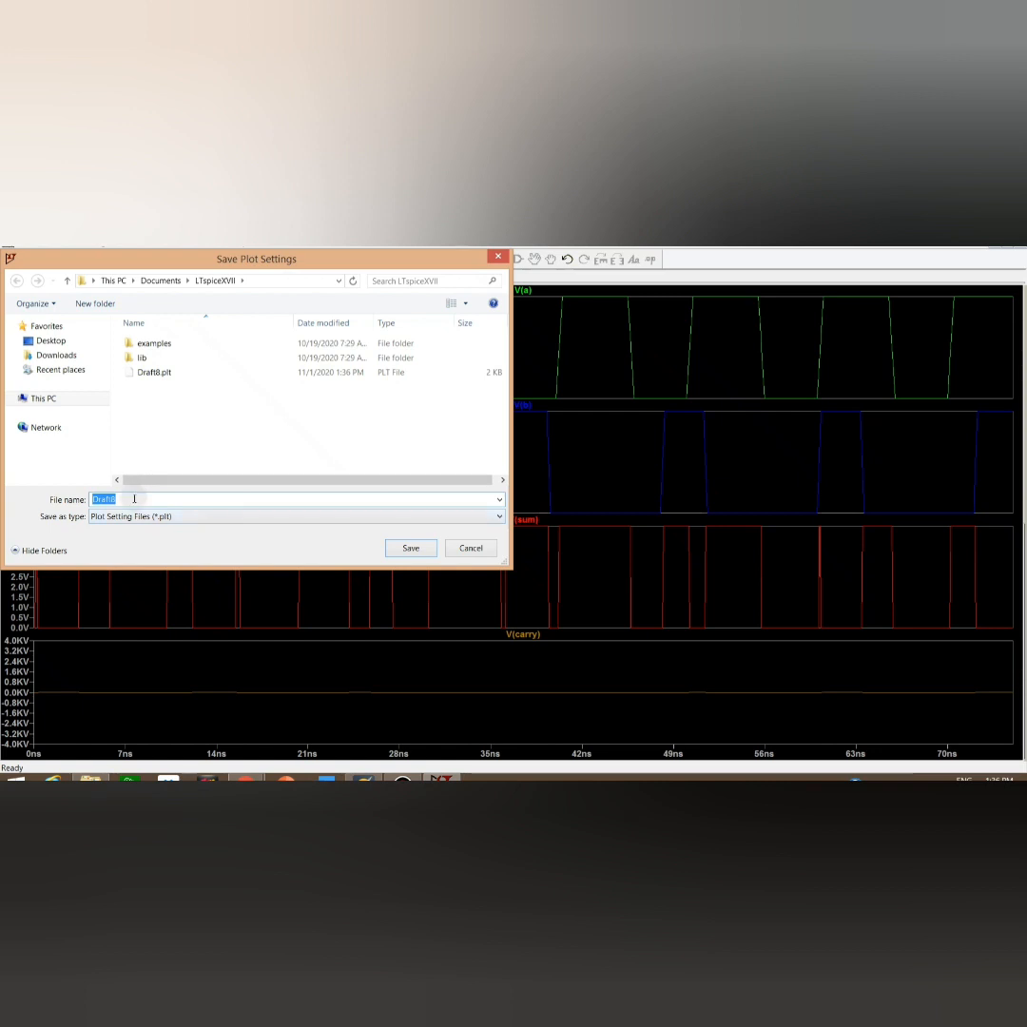
pyautogui.write('HA plot')
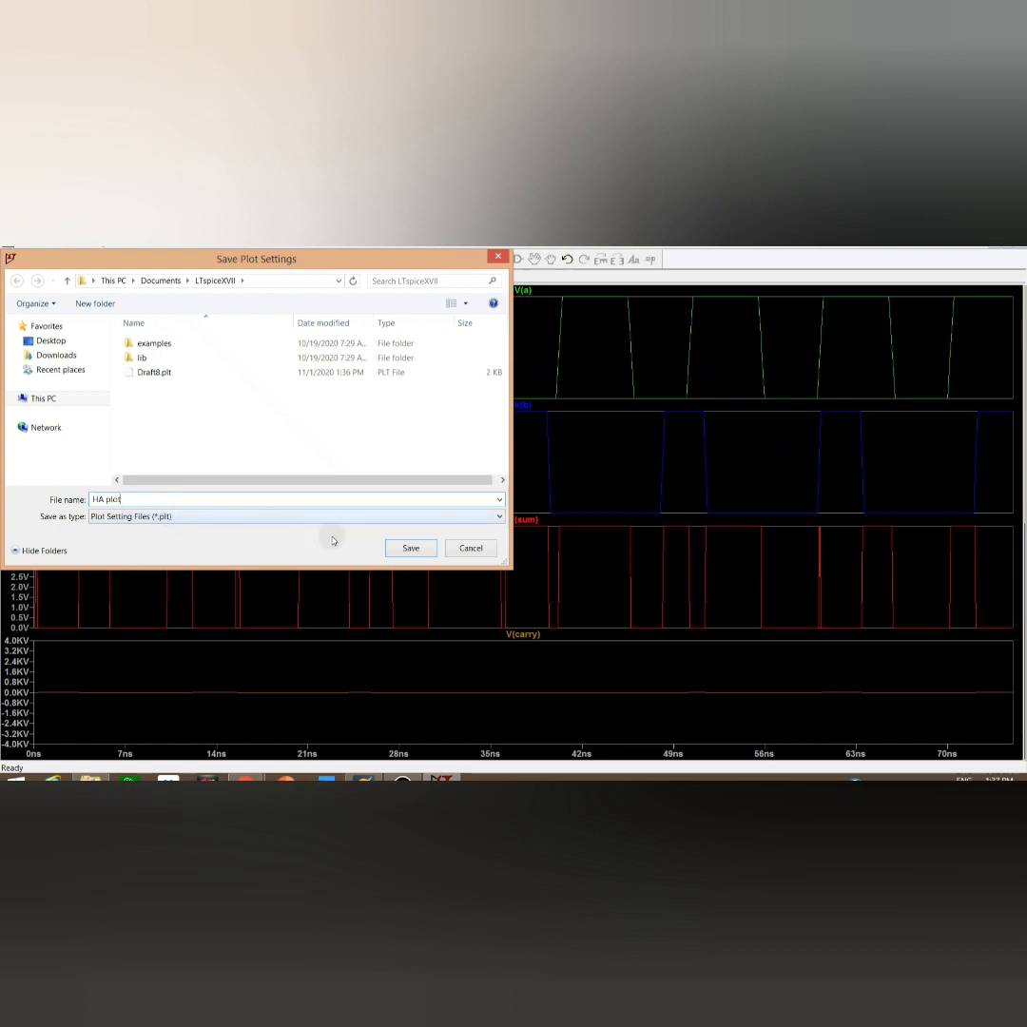
pyautogui.click(407, 547)
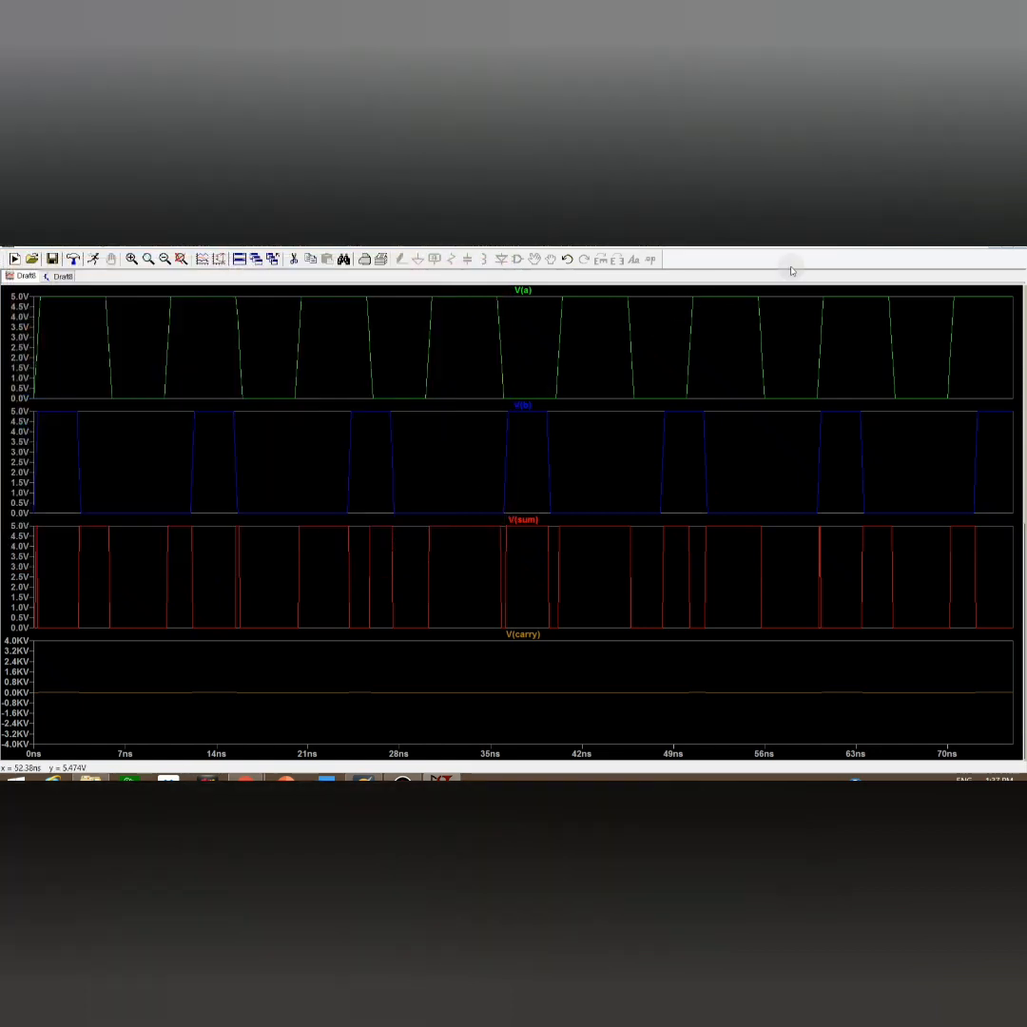
# Close the waveform window and save the half adder schematic as "HA sch".
pyautogui.click(1023, 249)
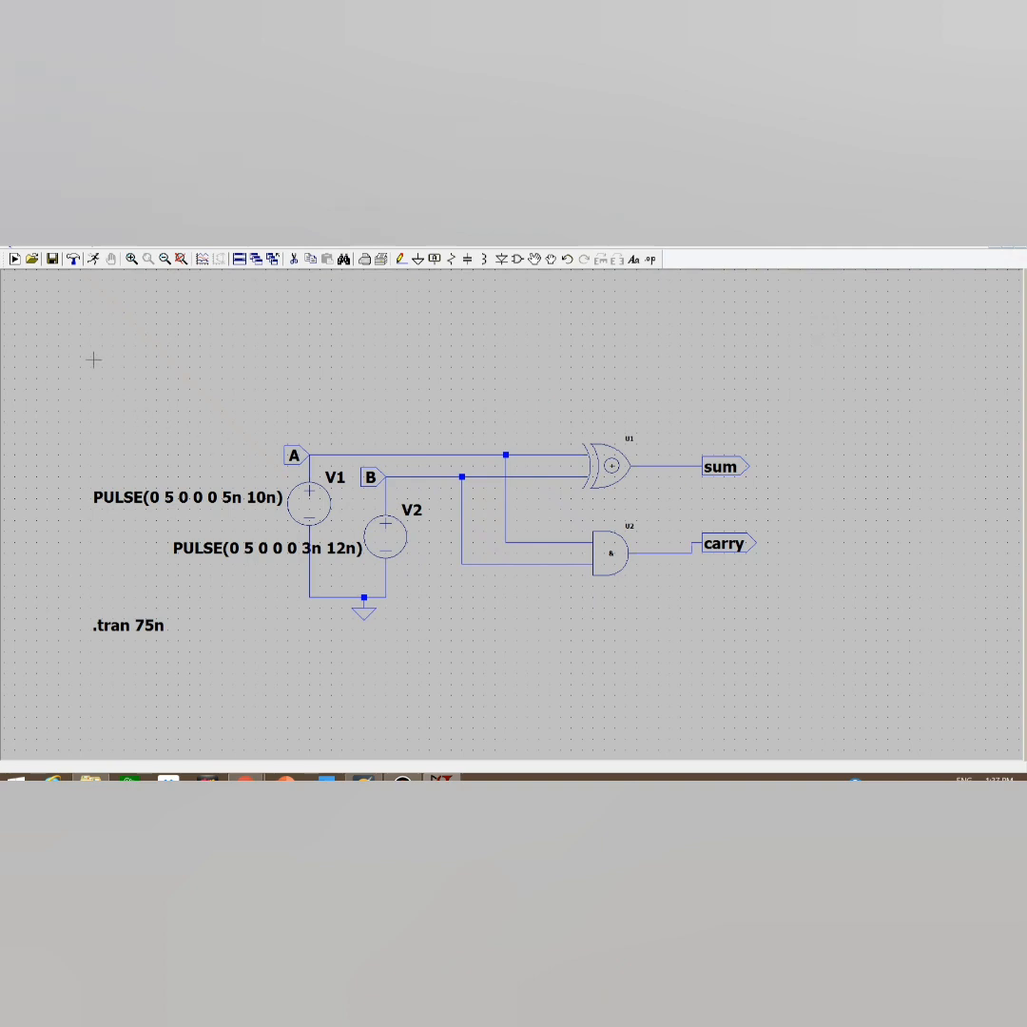
pyautogui.click(25, 245)
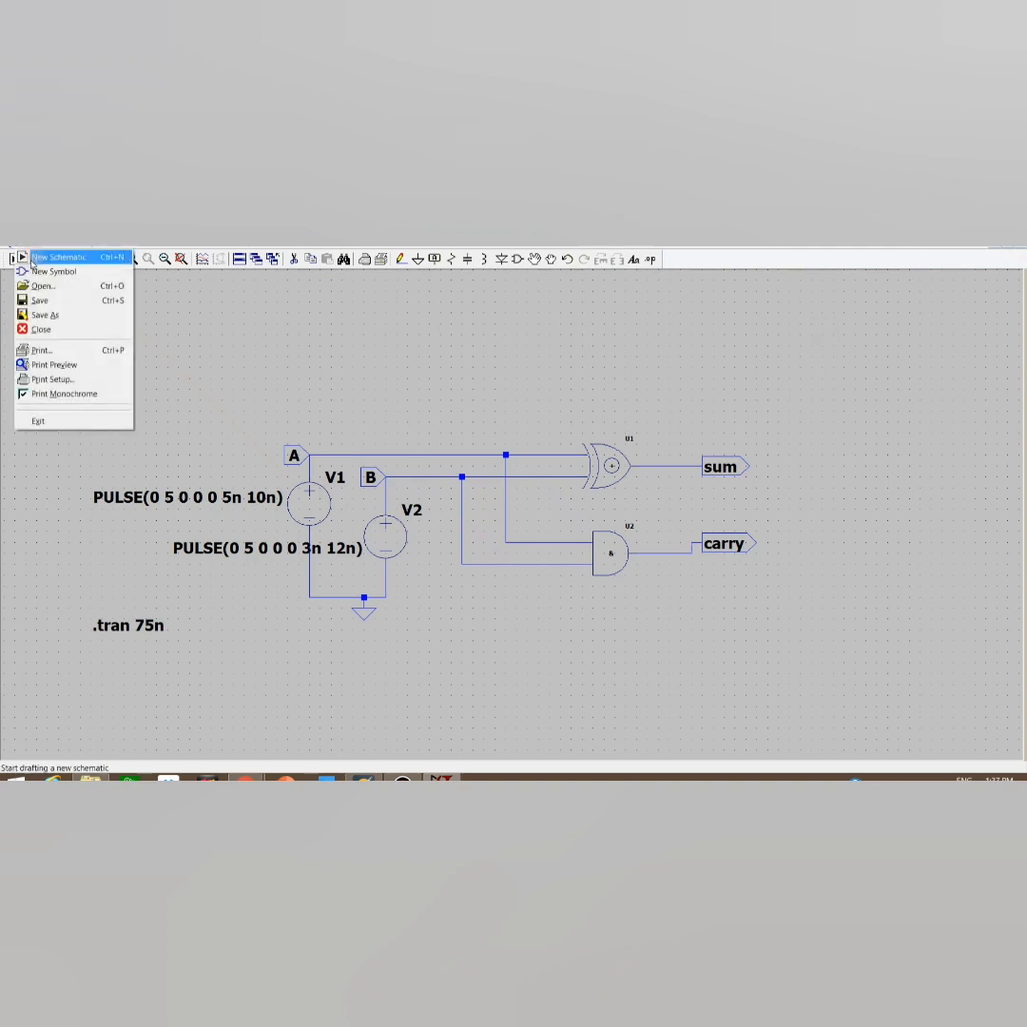
pyautogui.click(42, 316)
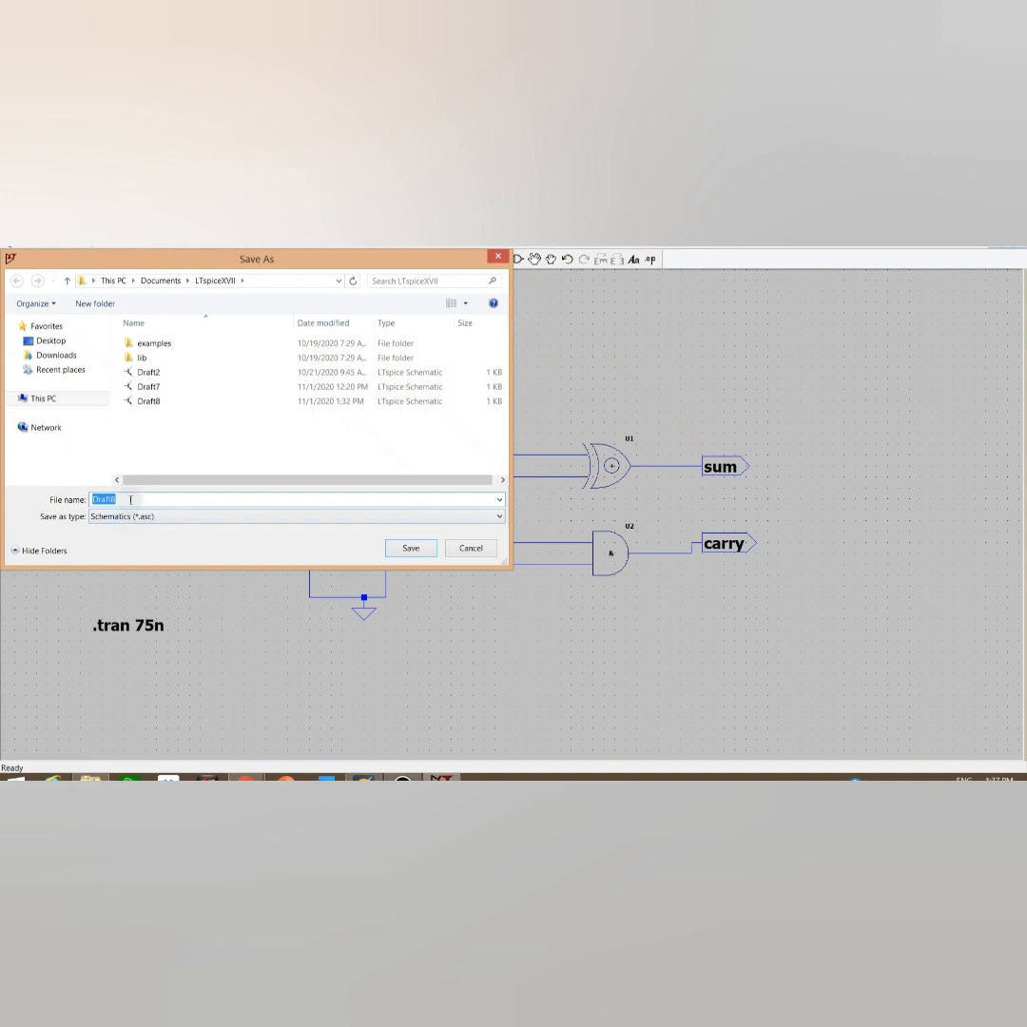
pyautogui.write('HA')
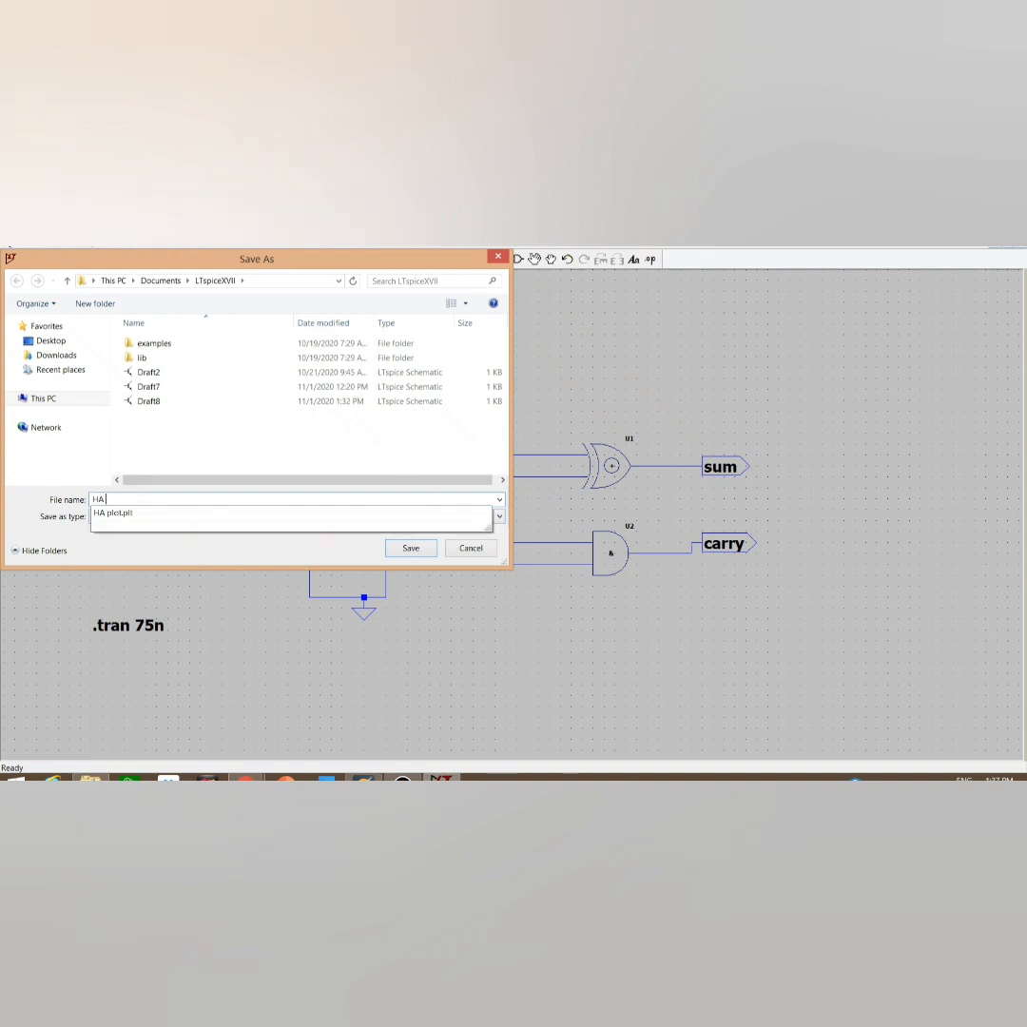
pyautogui.write(' sch')
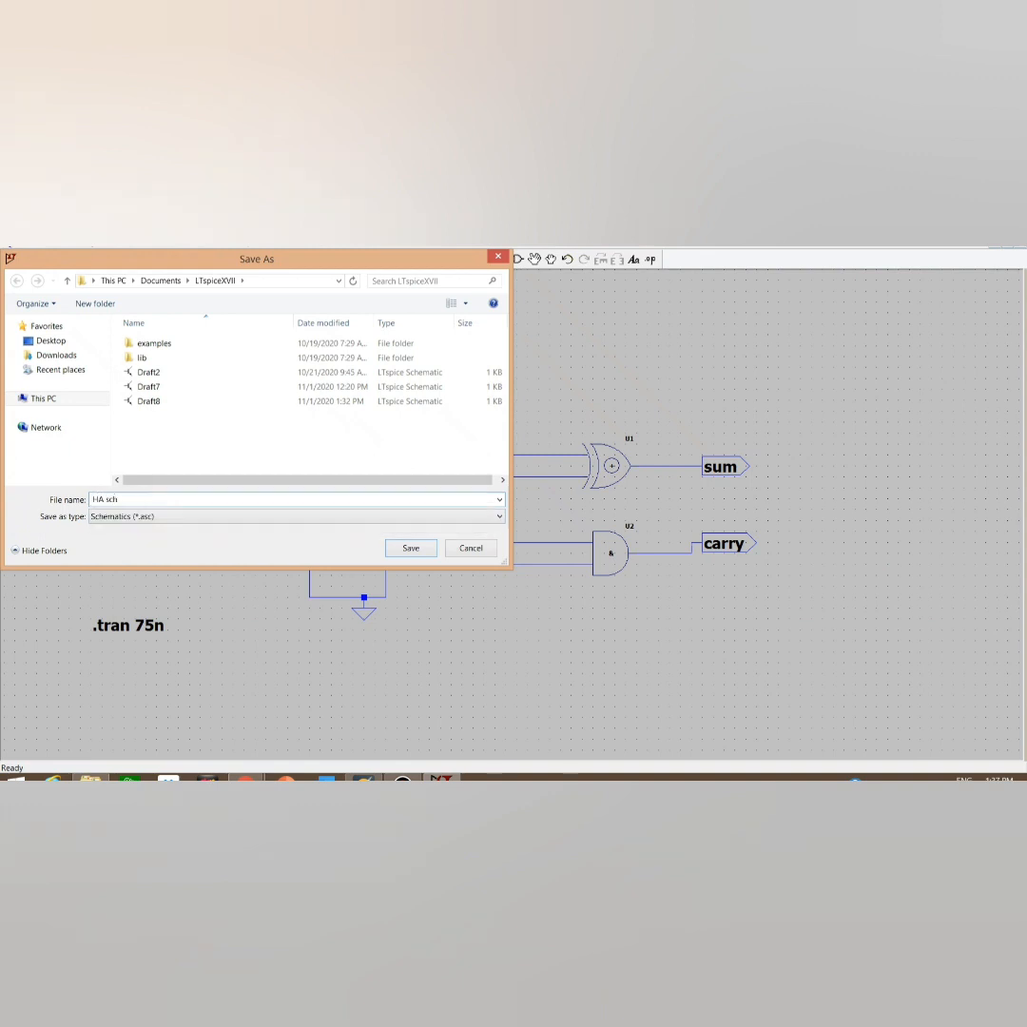
pyautogui.click(418, 549)
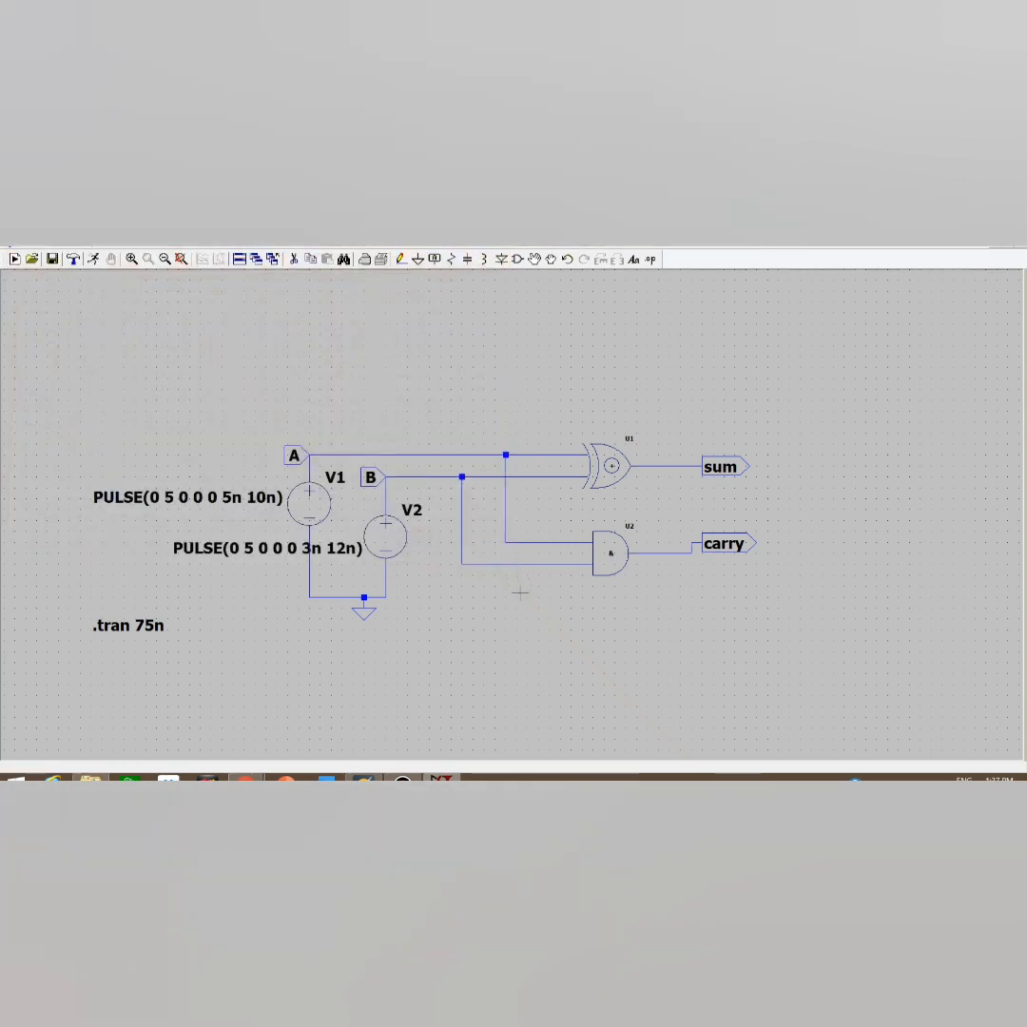